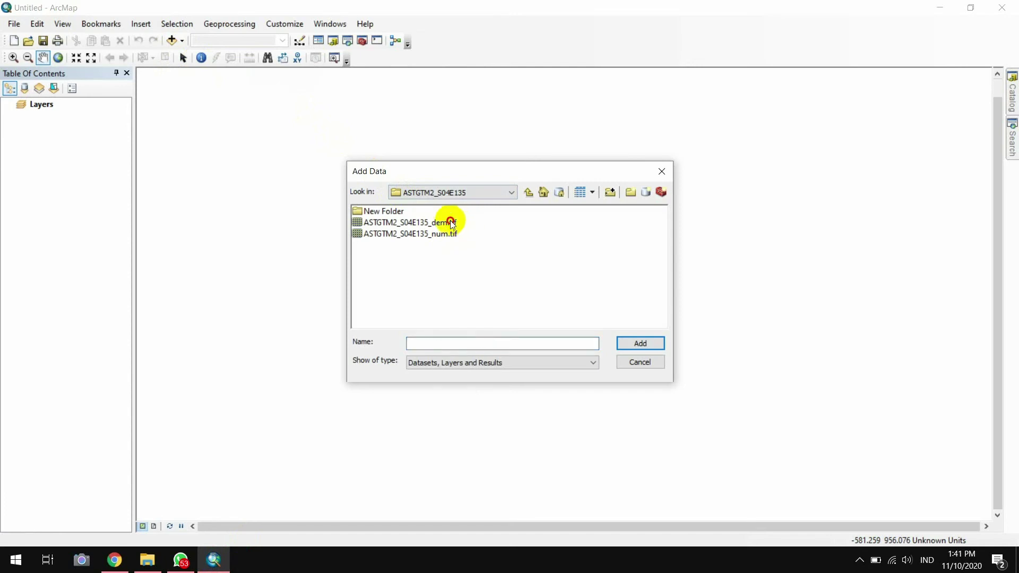
Add the ASTGTM2_S04E135_dem.tif elevation raster to the map from the Add Data dialog
double_click(450, 222)
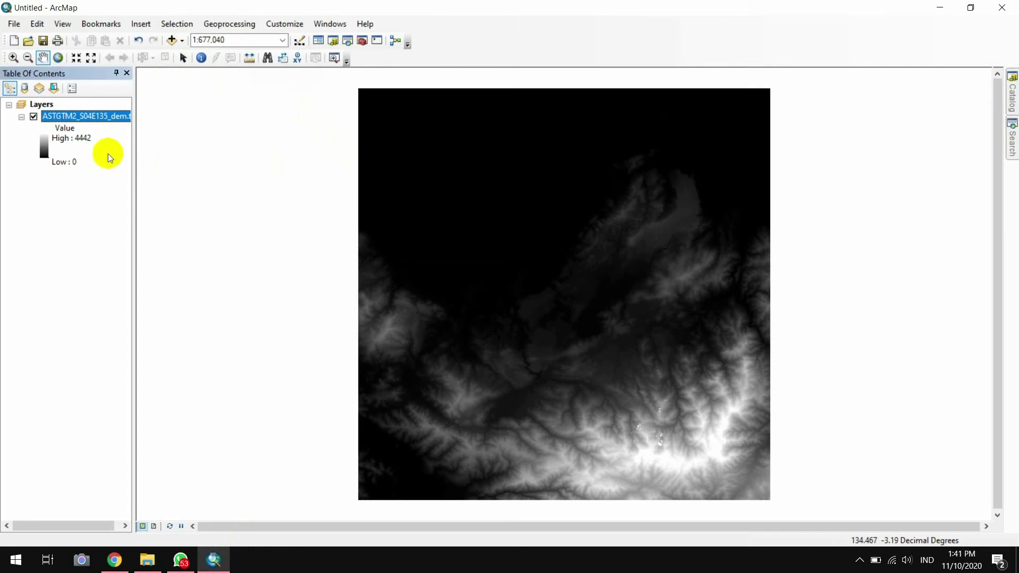
Symbolize the DEM as Classified with the green-yellow-red colour ramp and apply it
right_click(68, 116)
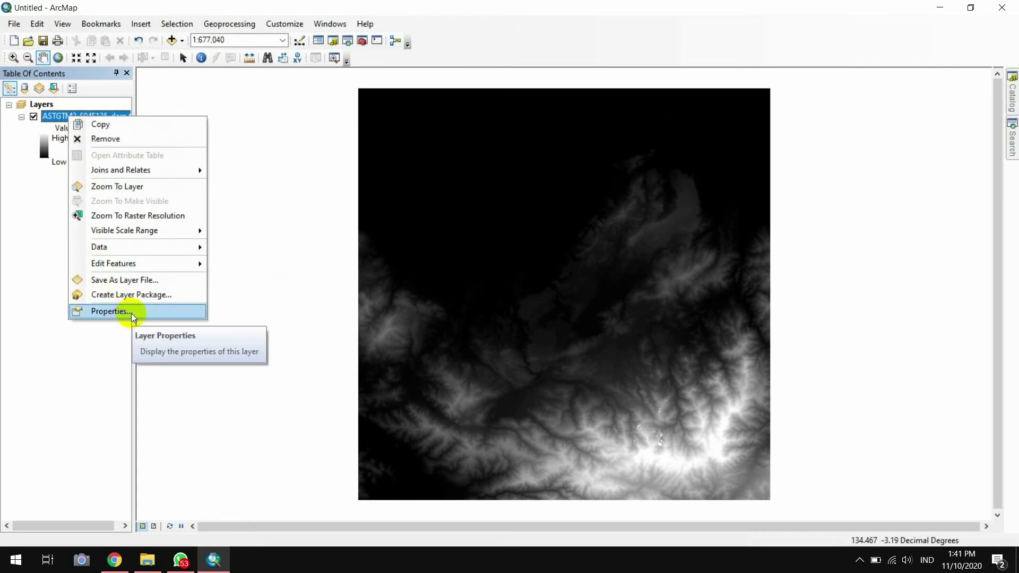
left_click(149, 311)
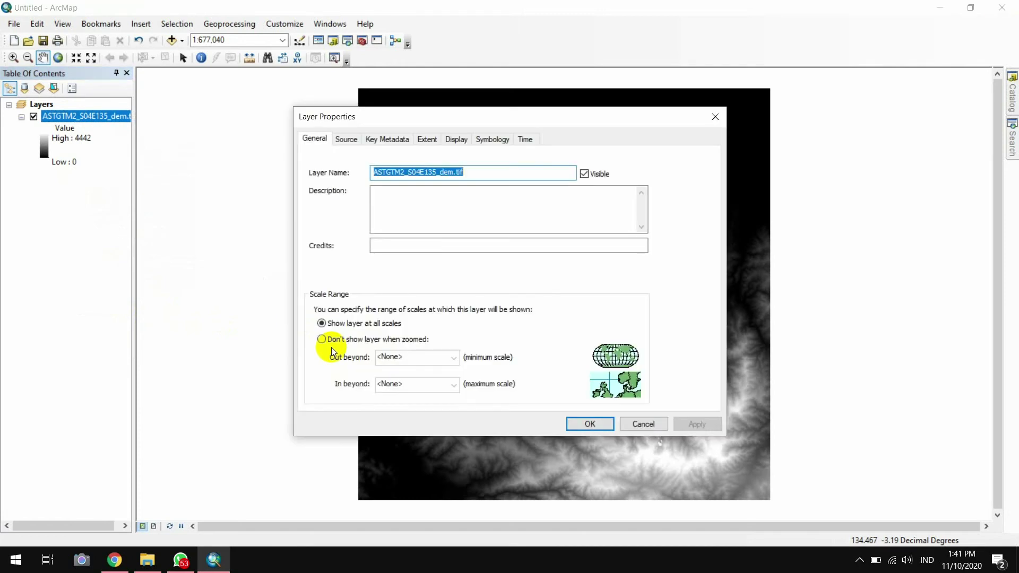
left_click(491, 140)
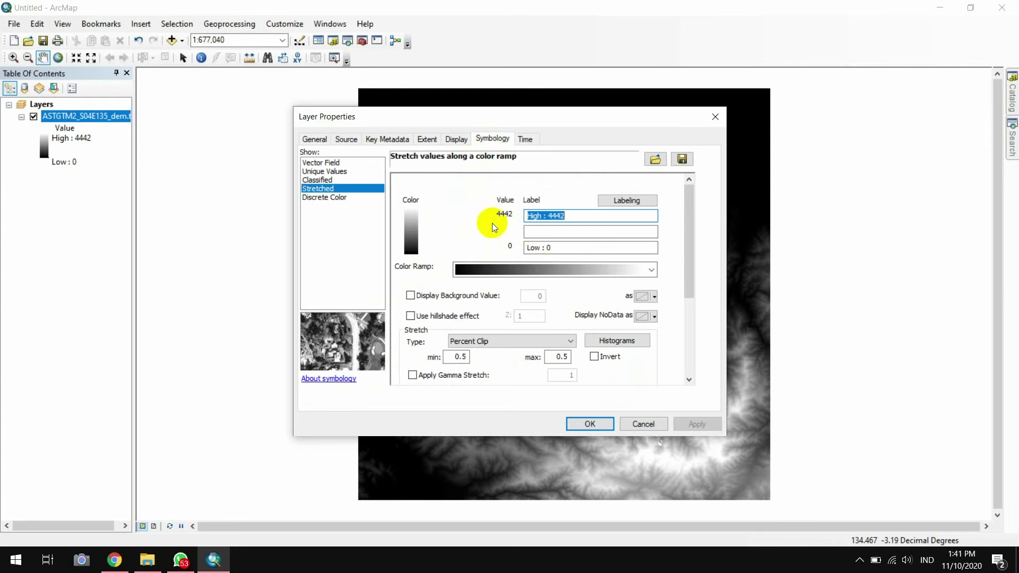
left_click(343, 179)
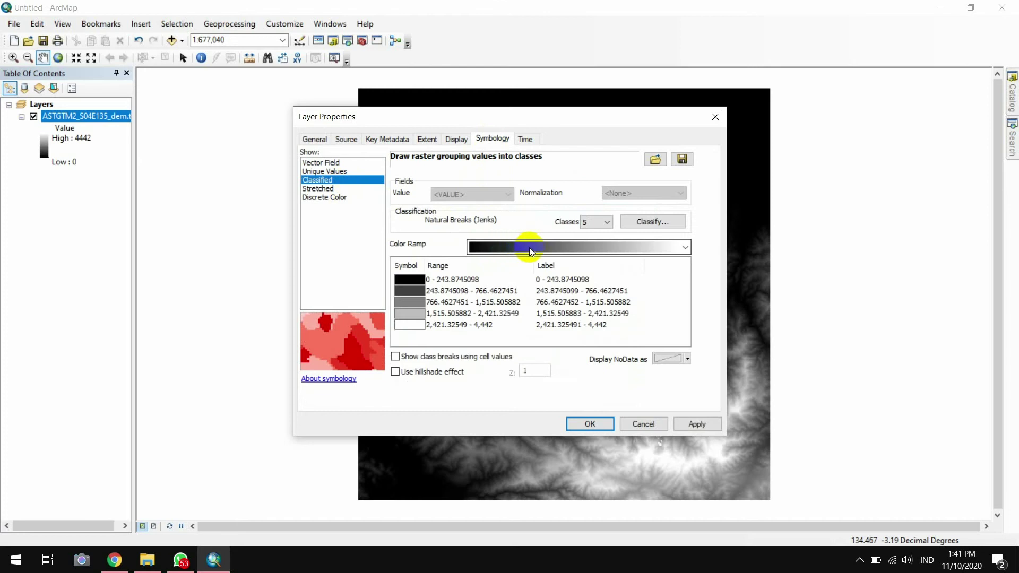
left_click(588, 249)
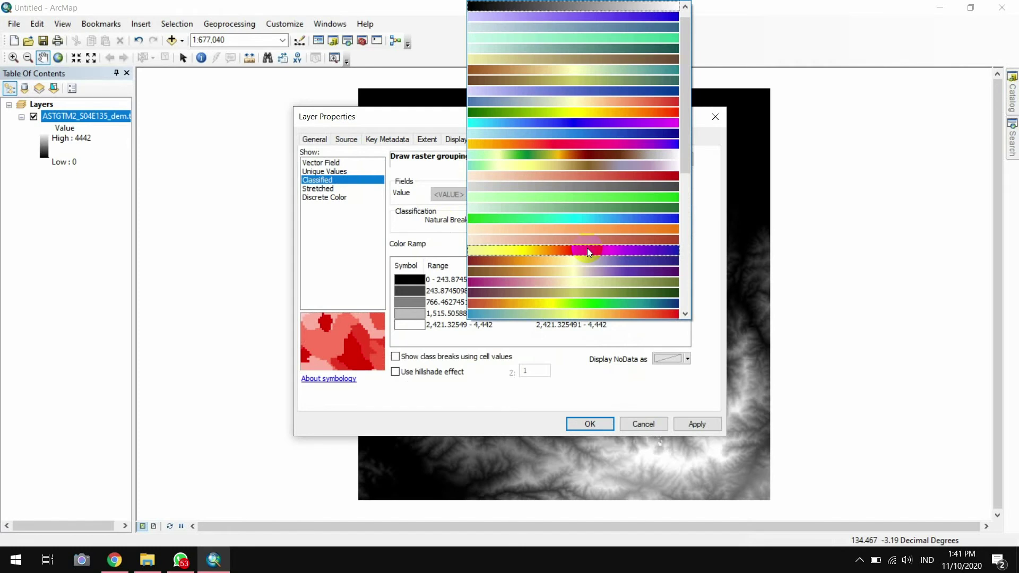
left_click(574, 112)
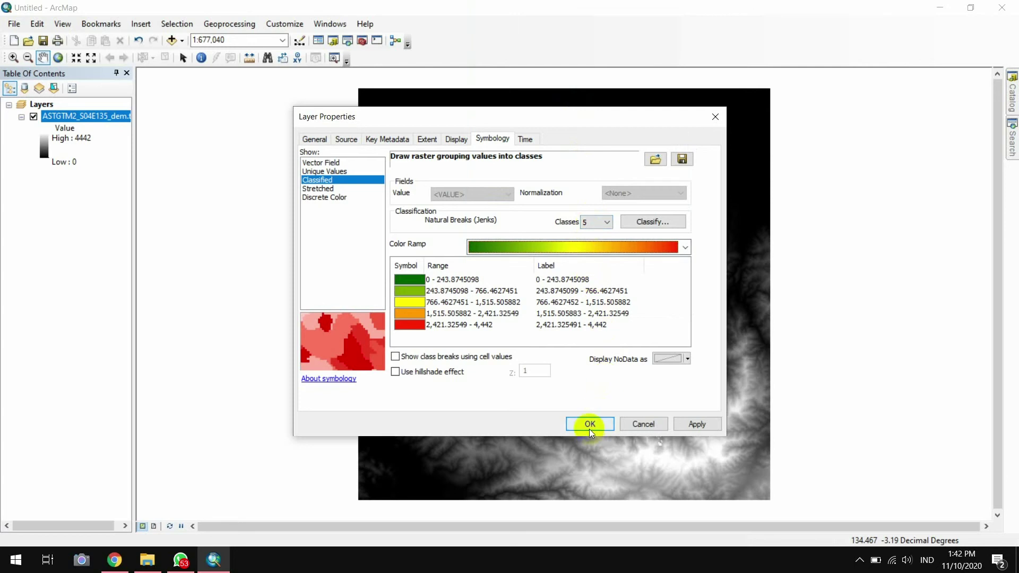
left_click(696, 426)
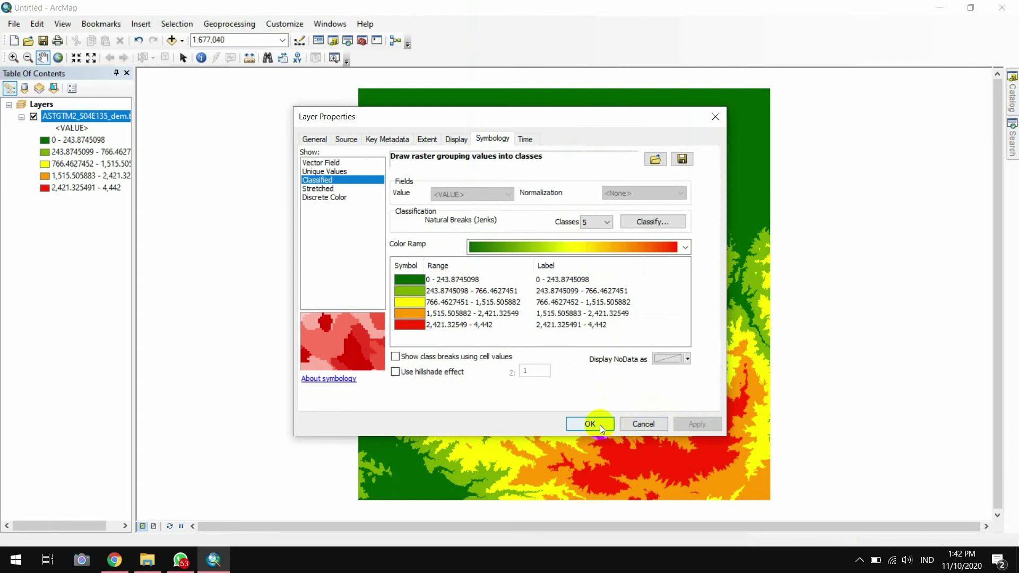
left_click(601, 428)
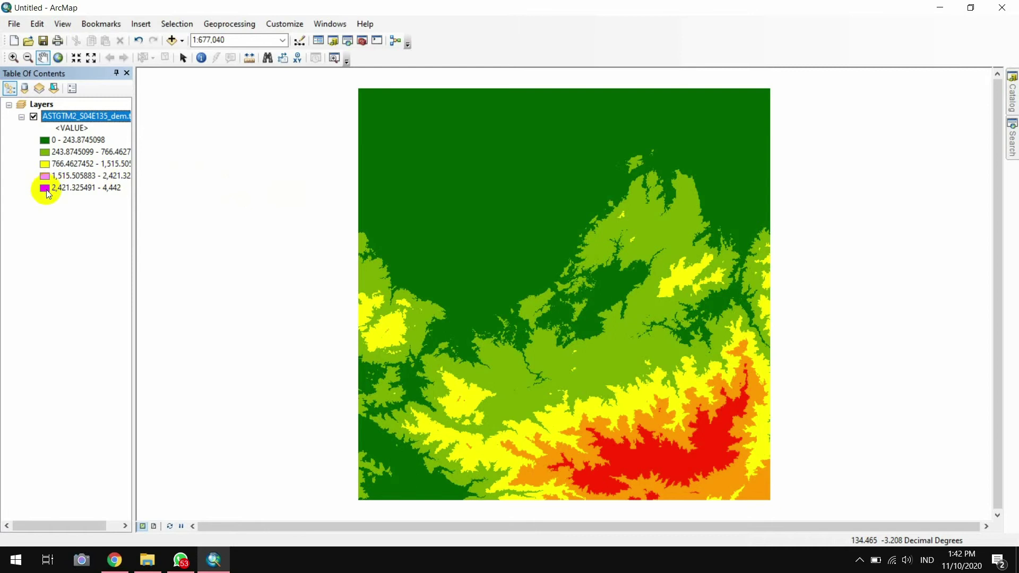
Open ArcToolbox and launch the Hillshade tool under Spatial Analyst Tools > Surface
left_click(364, 44)
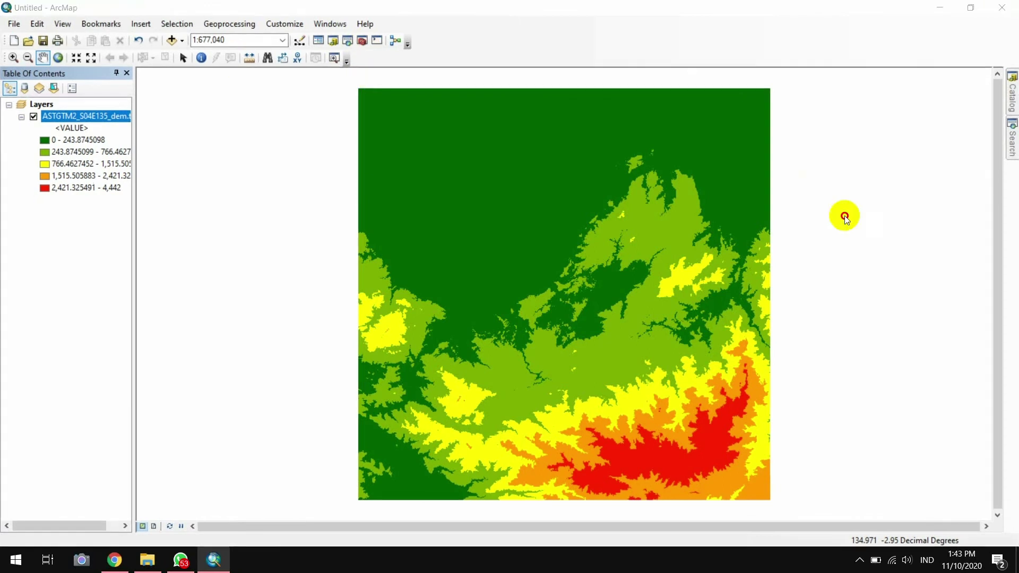
left_click_drag(843, 216, 626, 207)
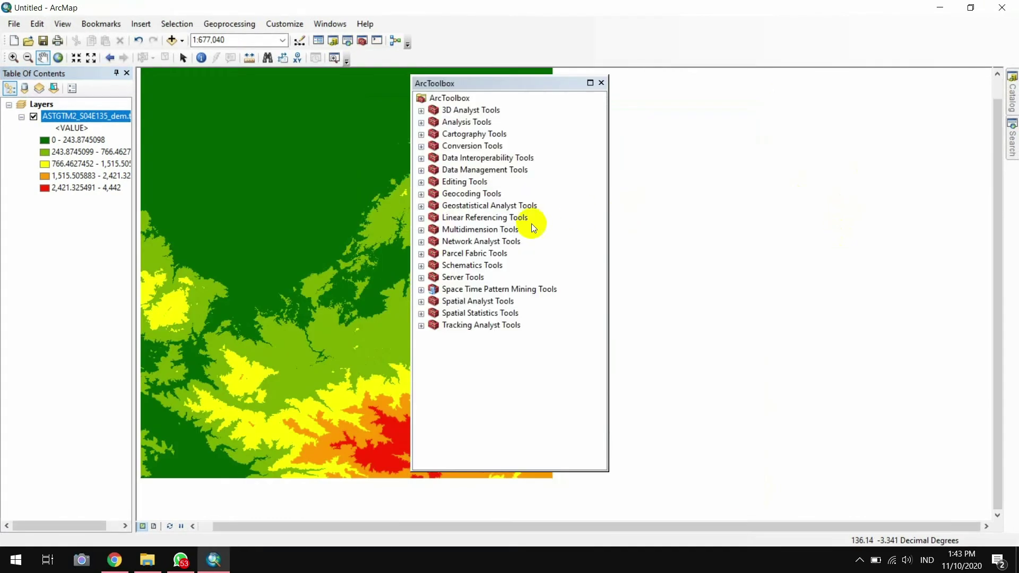
double_click(470, 313)
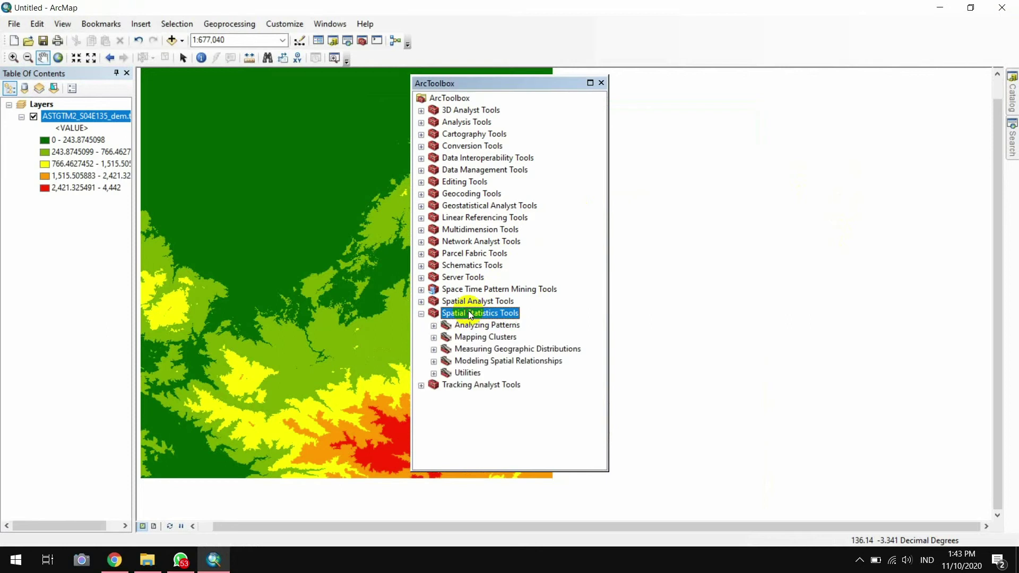
double_click(470, 302)
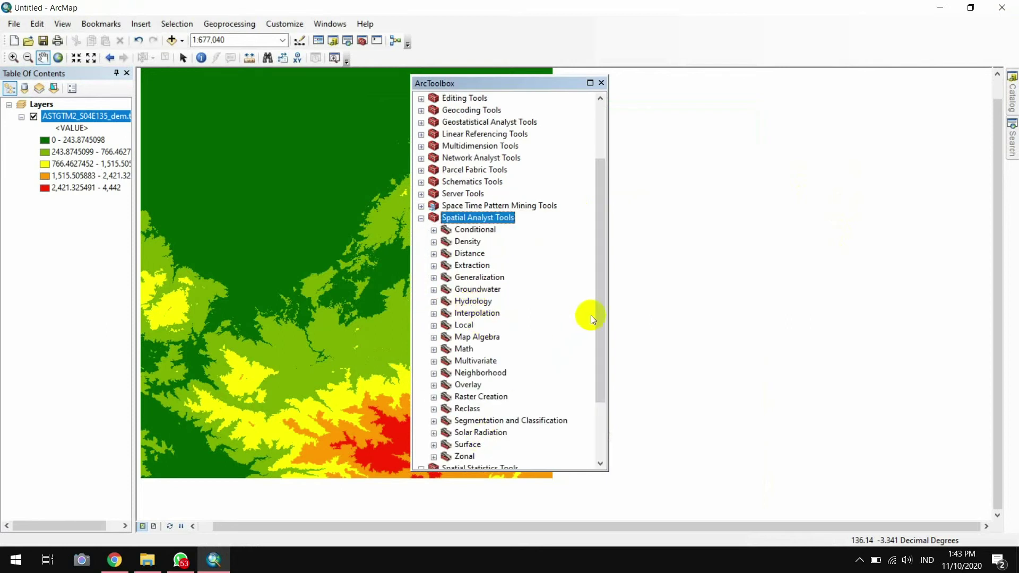
left_click_drag(602, 314, 610, 382)
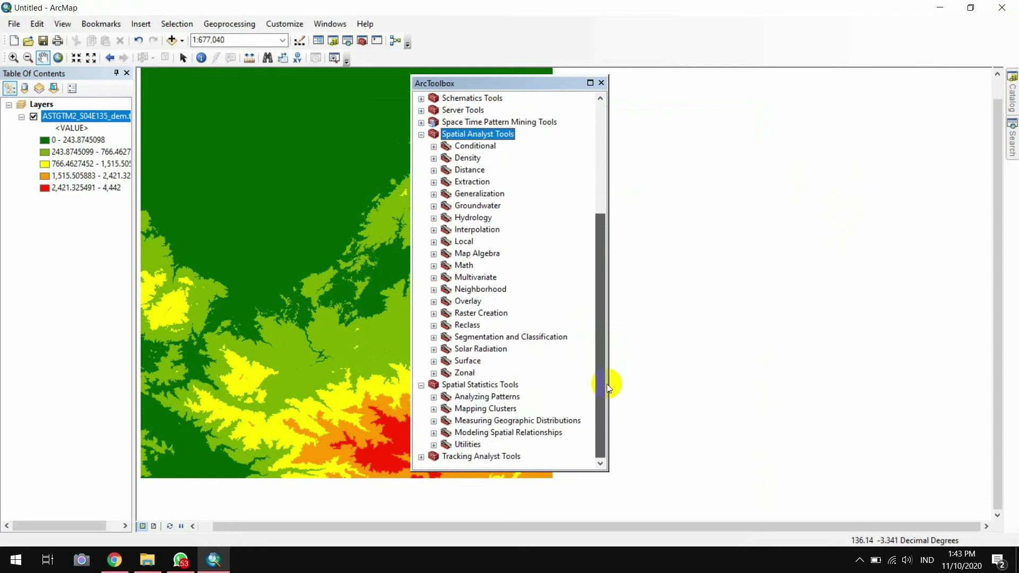
double_click(474, 361)
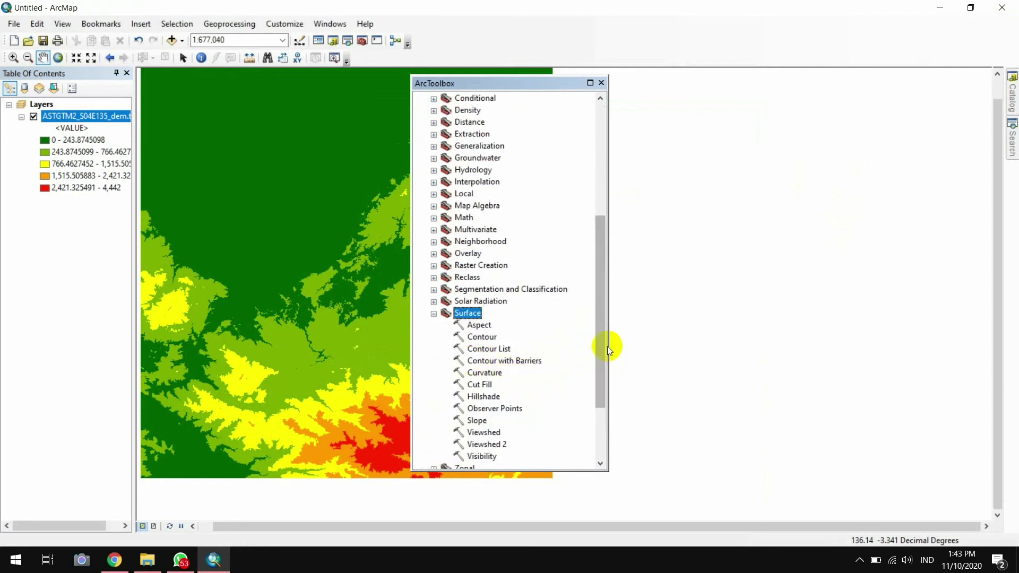
left_click_drag(598, 345, 599, 363)
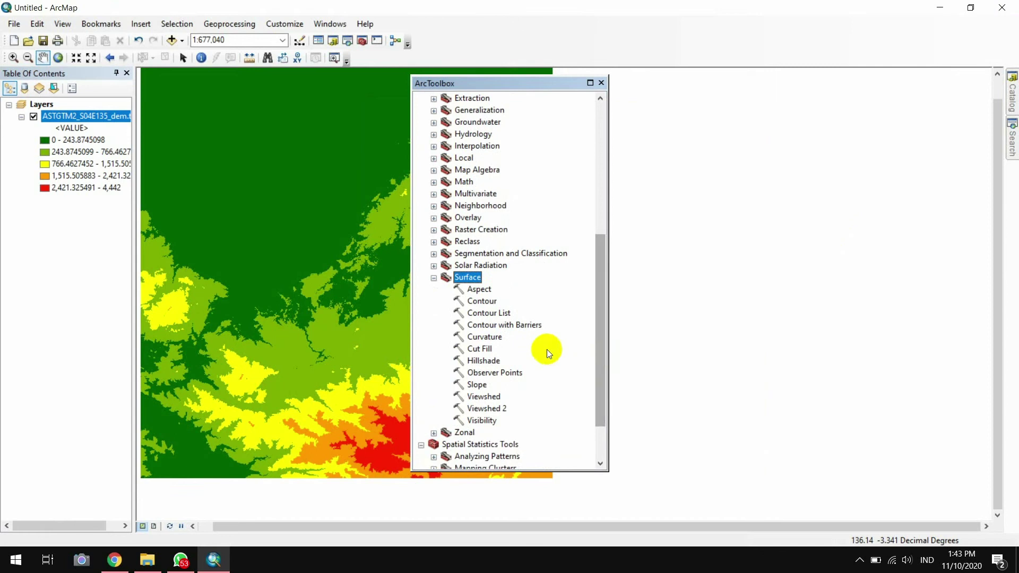
left_click(482, 362)
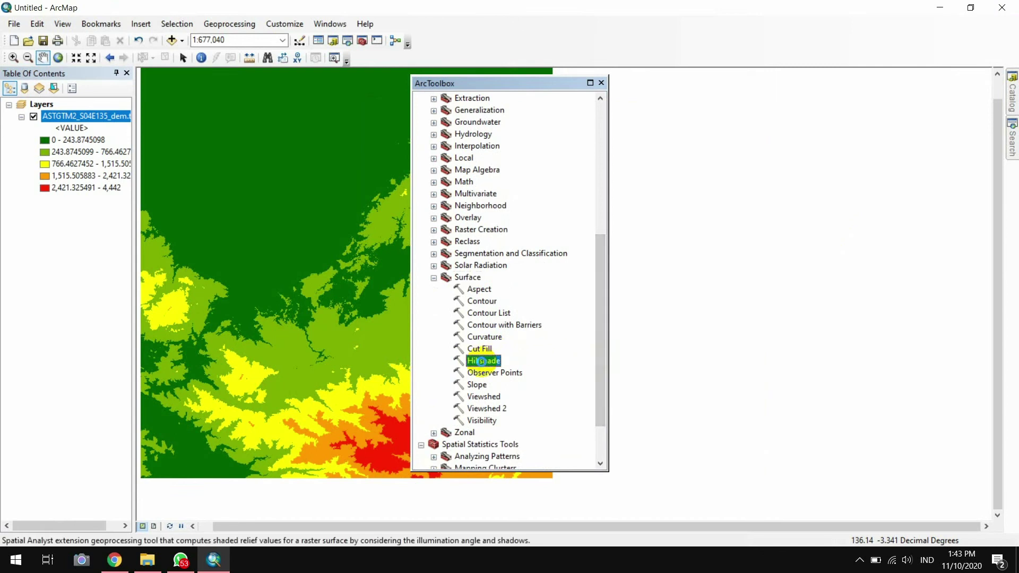
double_click(482, 362)
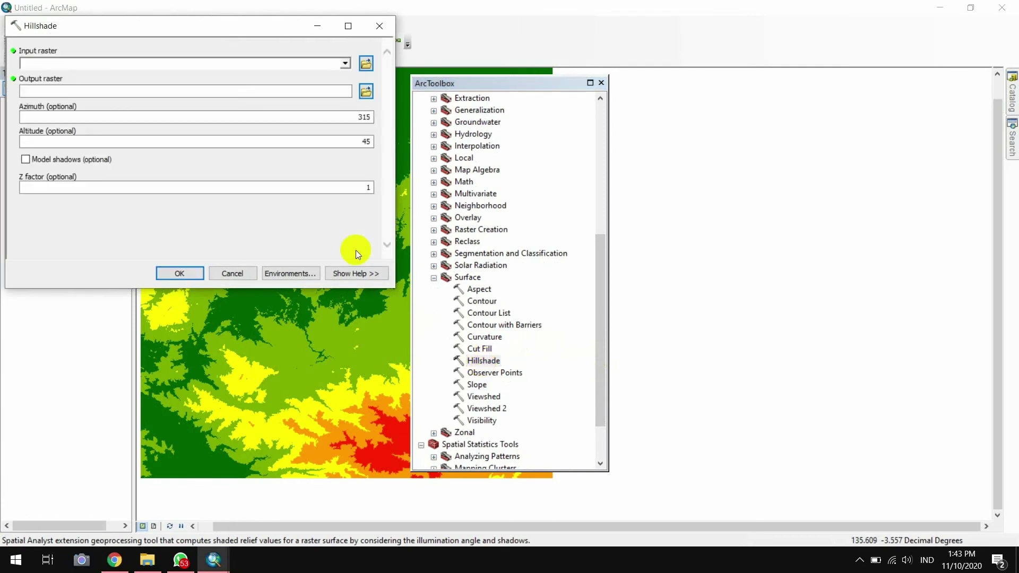
Run Hillshade on ASTGTM2_S04E135_dem.tif with default azimuth 315 and altitude 45
left_click_drag(193, 24, 208, 92)
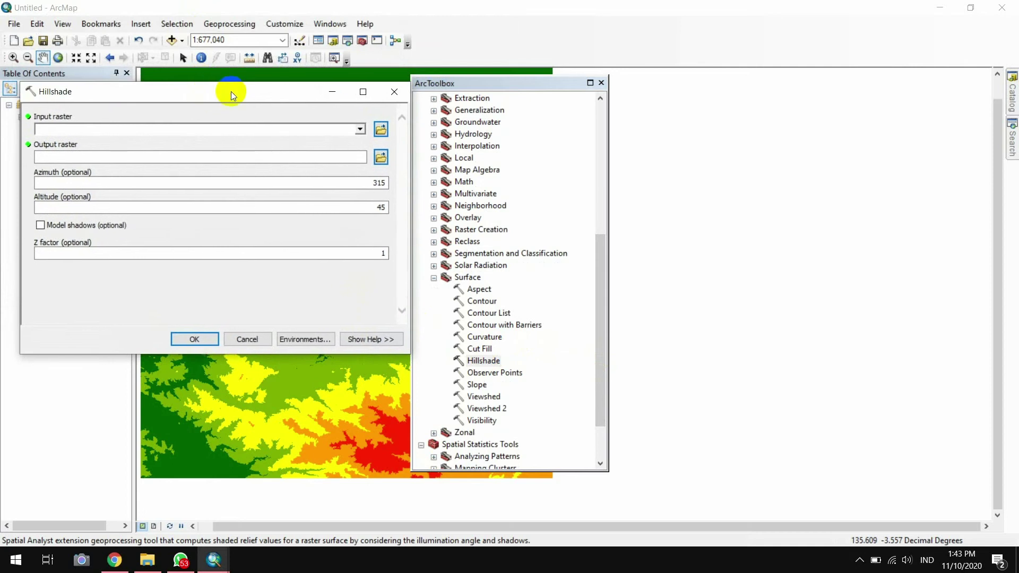
left_click(380, 128)
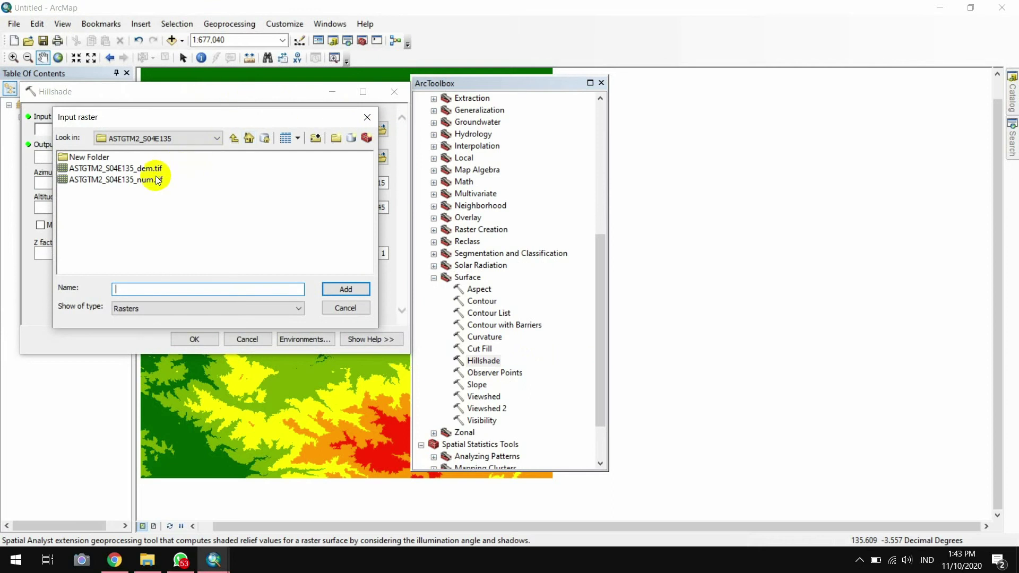
left_click(156, 167)
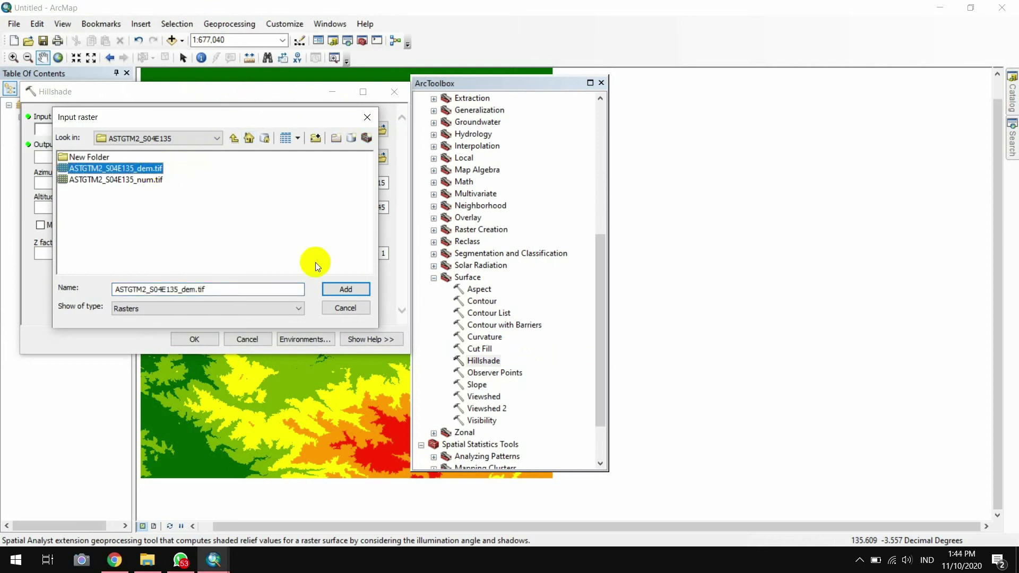
left_click(329, 289)
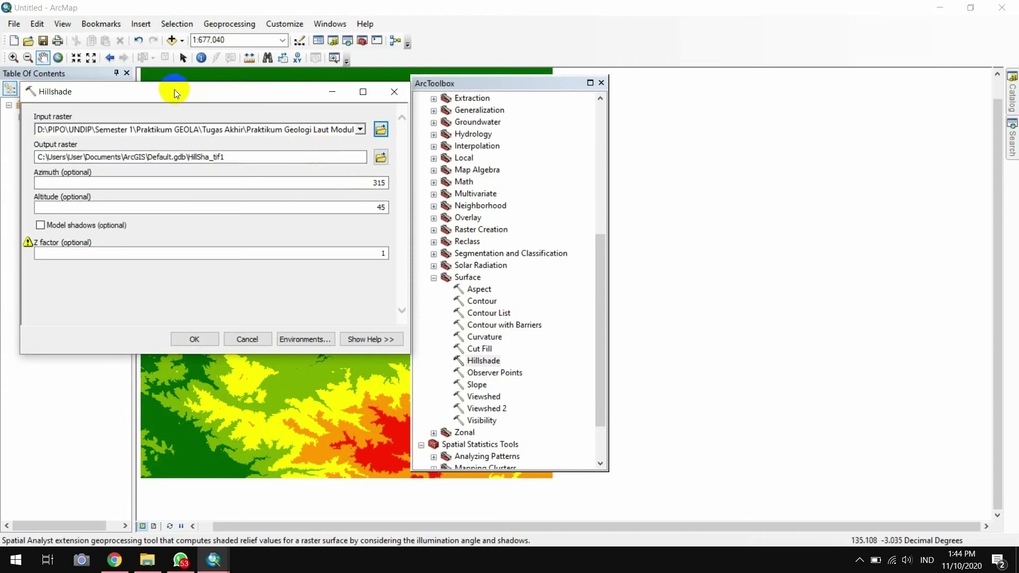
left_click_drag(175, 92, 757, 85)
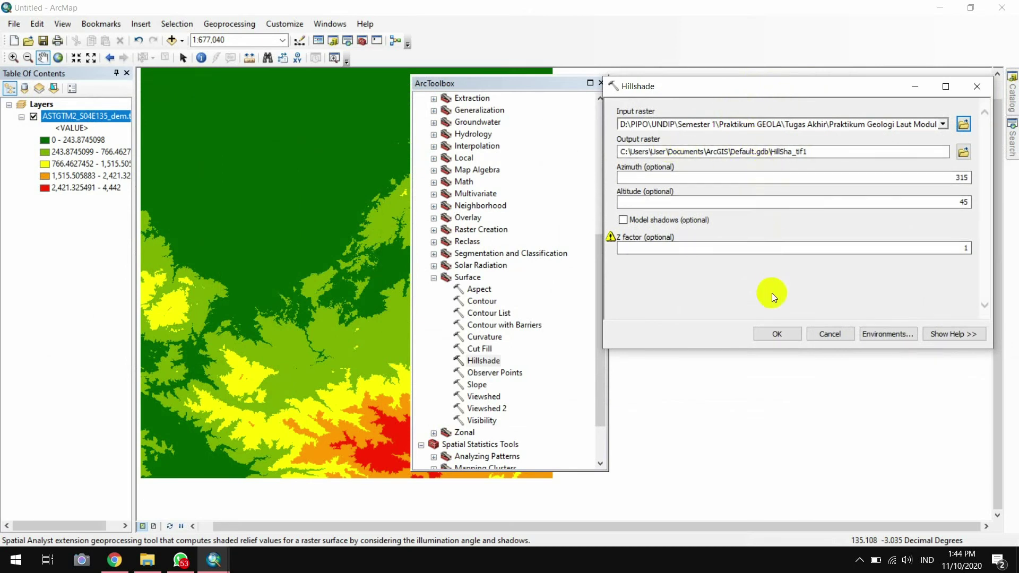
left_click(786, 335)
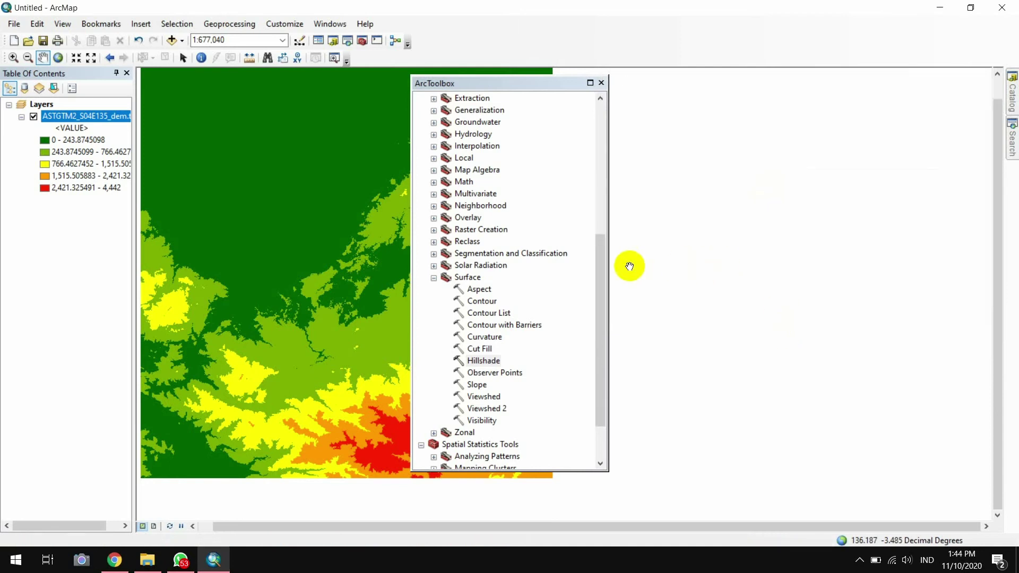
left_click(504, 86)
left_click_drag(504, 86, 674, 93)
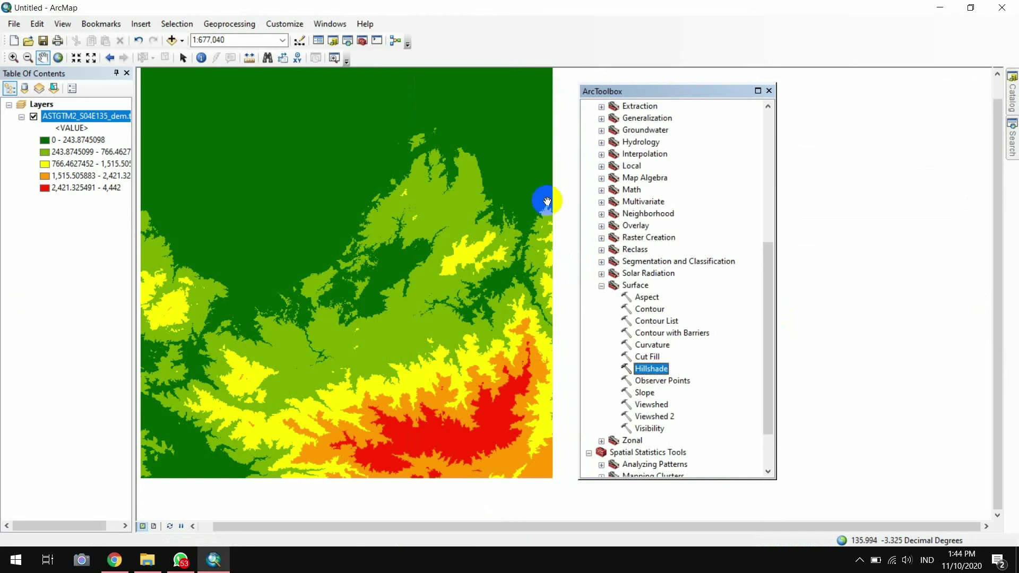
left_click(562, 209)
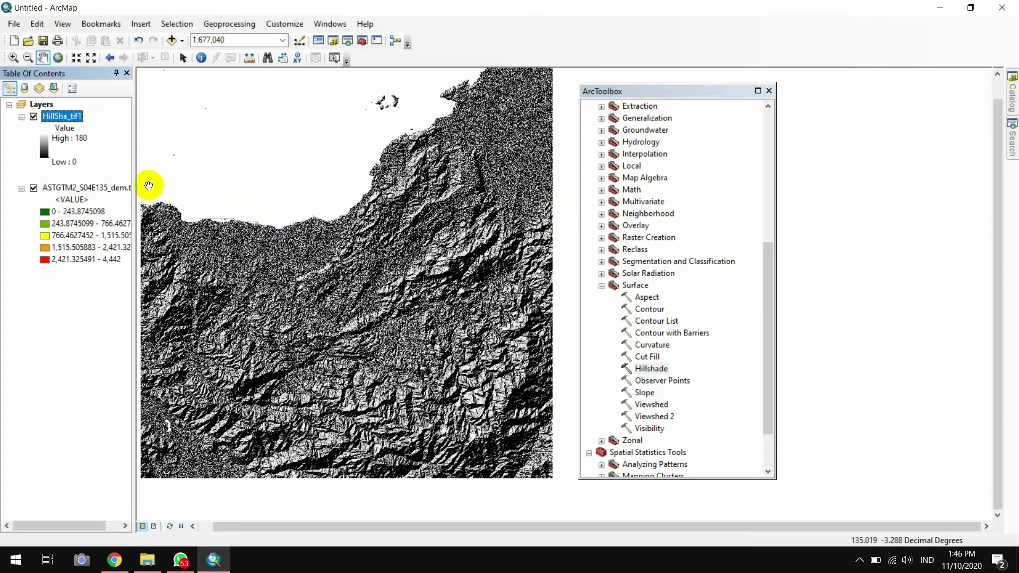
Move the DEM layer above the hillshade and set its display transparency to 45%
left_click(61, 188)
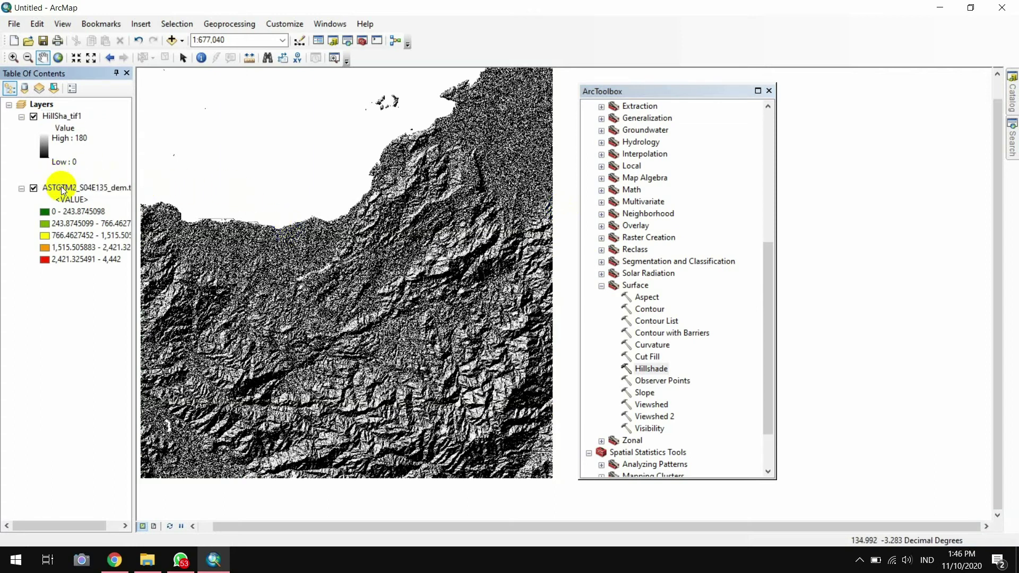
left_click_drag(62, 187, 51, 115)
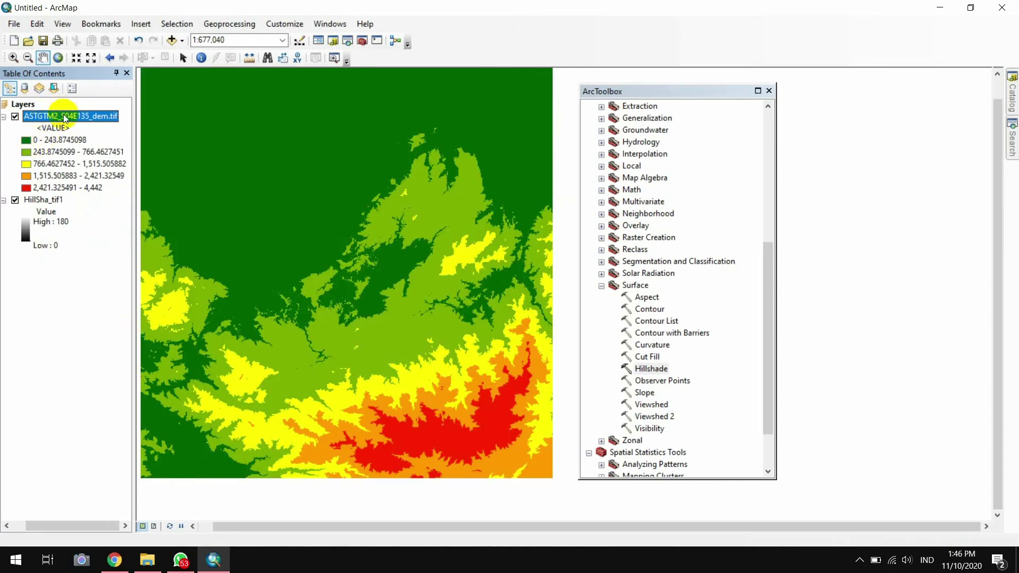
right_click(65, 118)
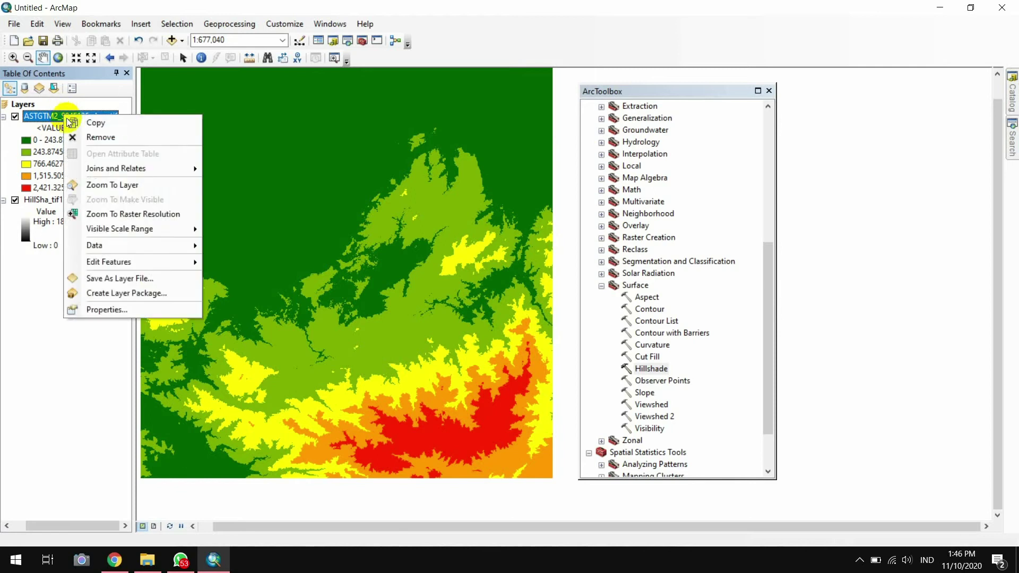
left_click(140, 311)
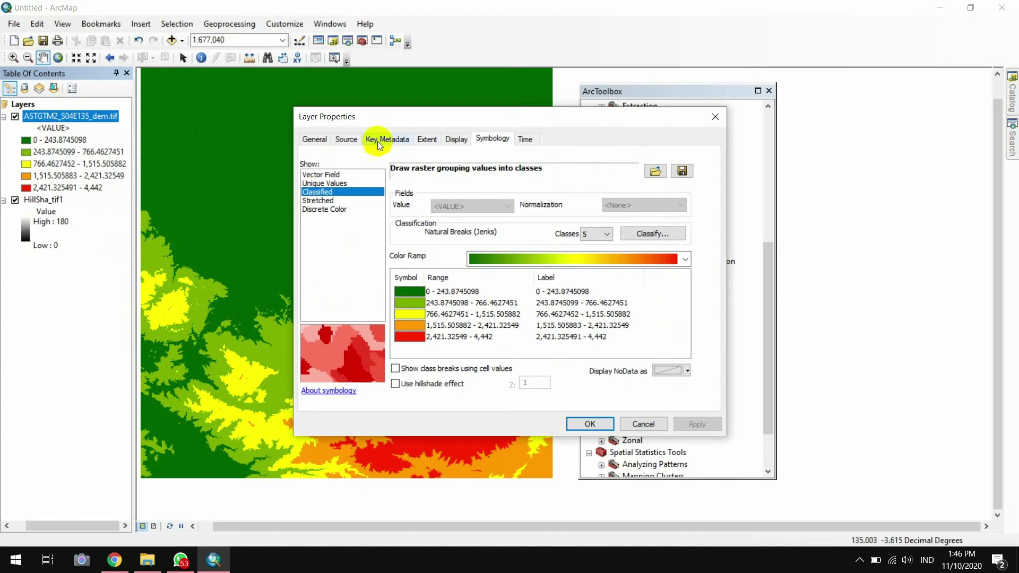
left_click(454, 141)
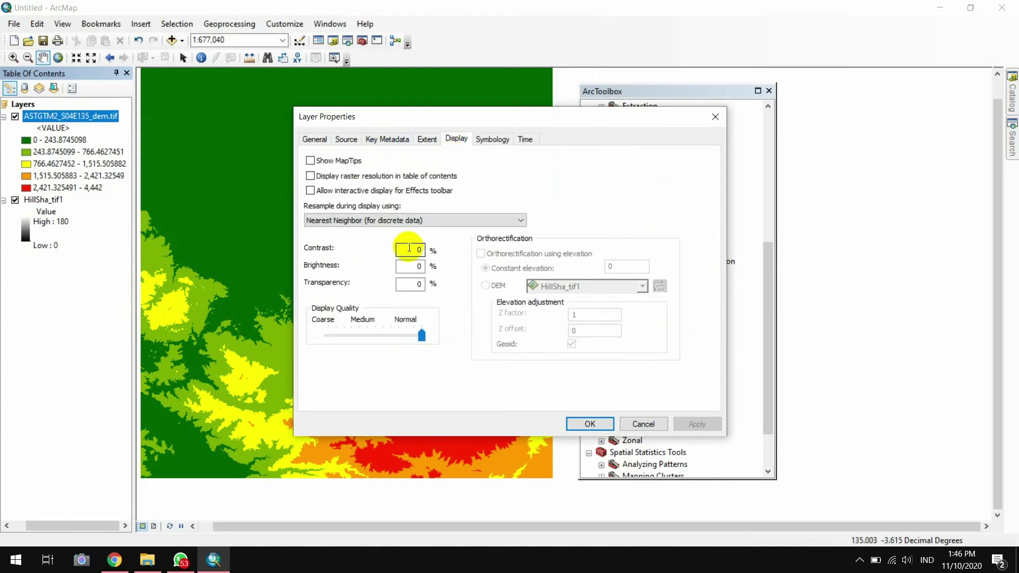
double_click(420, 283)
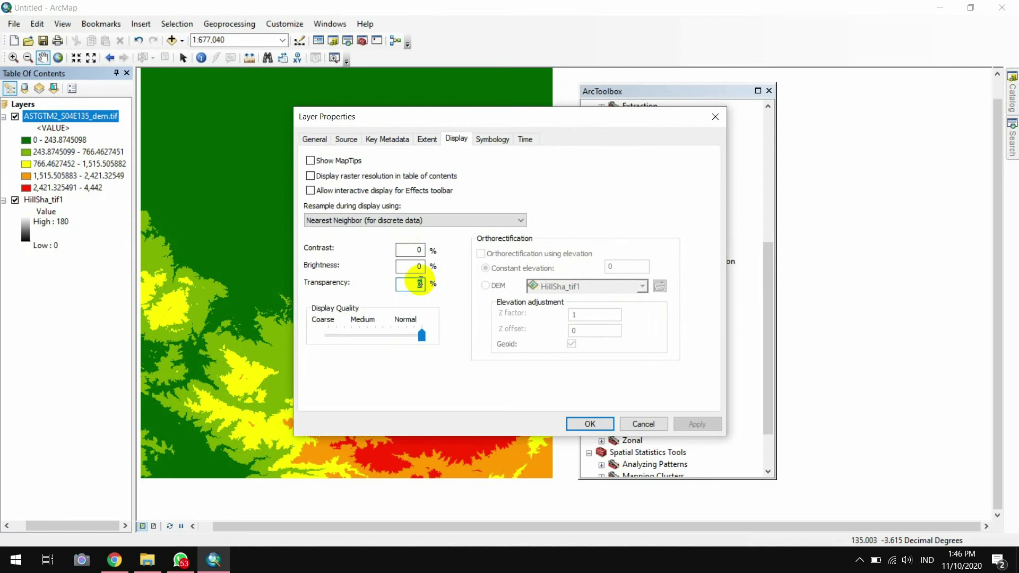
type("45")
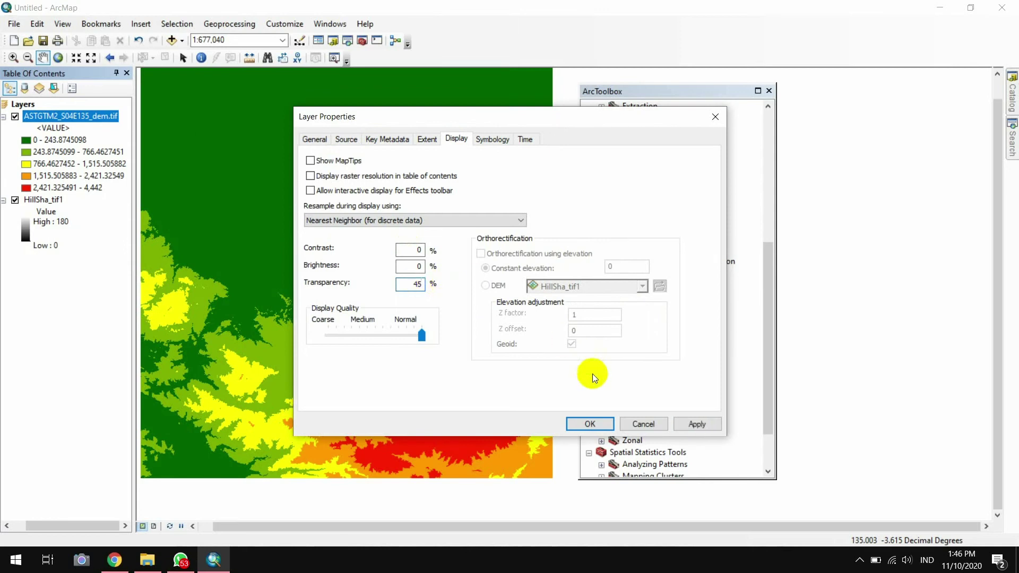
left_click(689, 420)
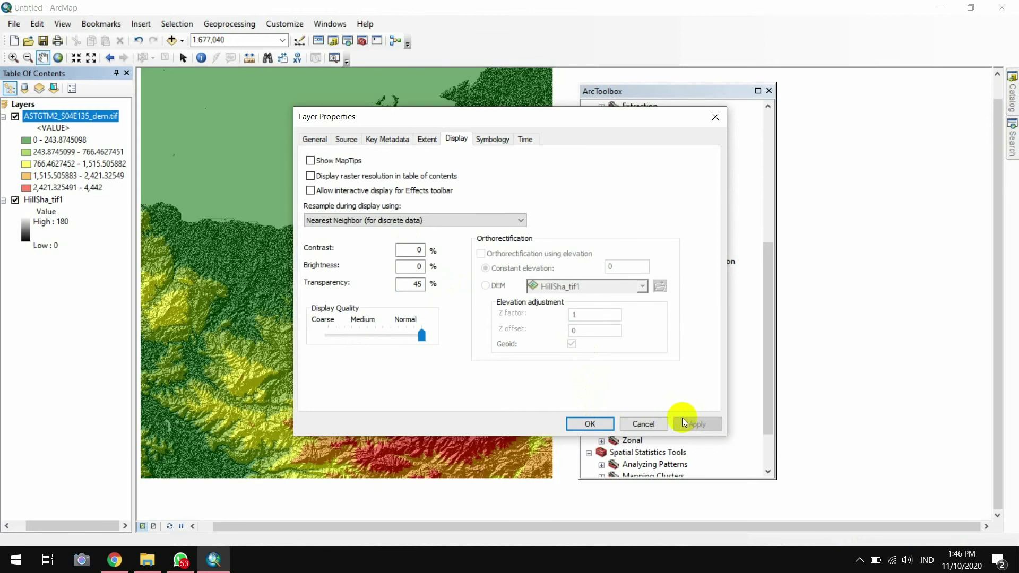
left_click(578, 423)
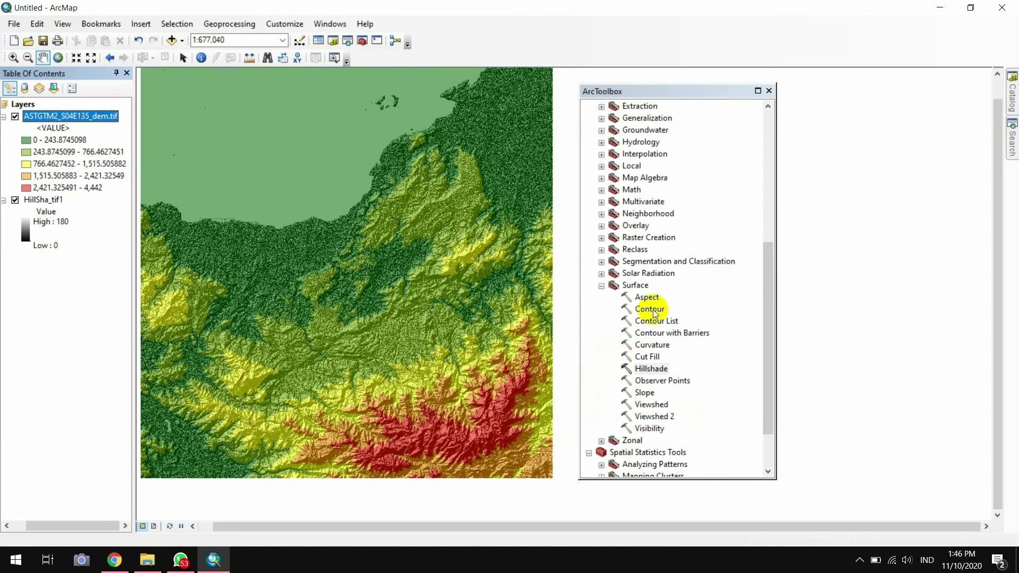
Run the Surface Contour tool on ASTGTM2_S04E135_dem.tif with the base contour and interval set
left_click(649, 309)
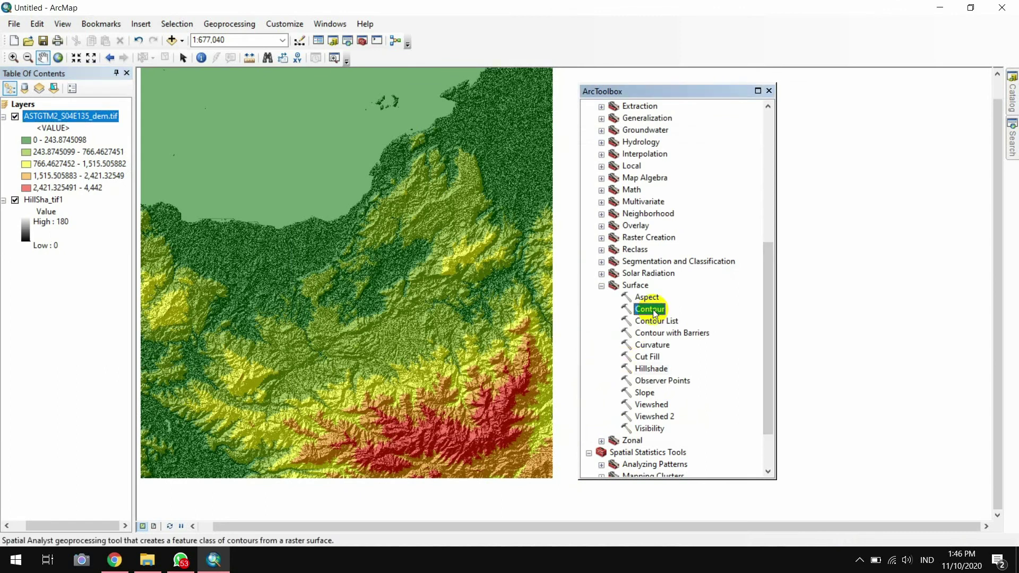
double_click(651, 309)
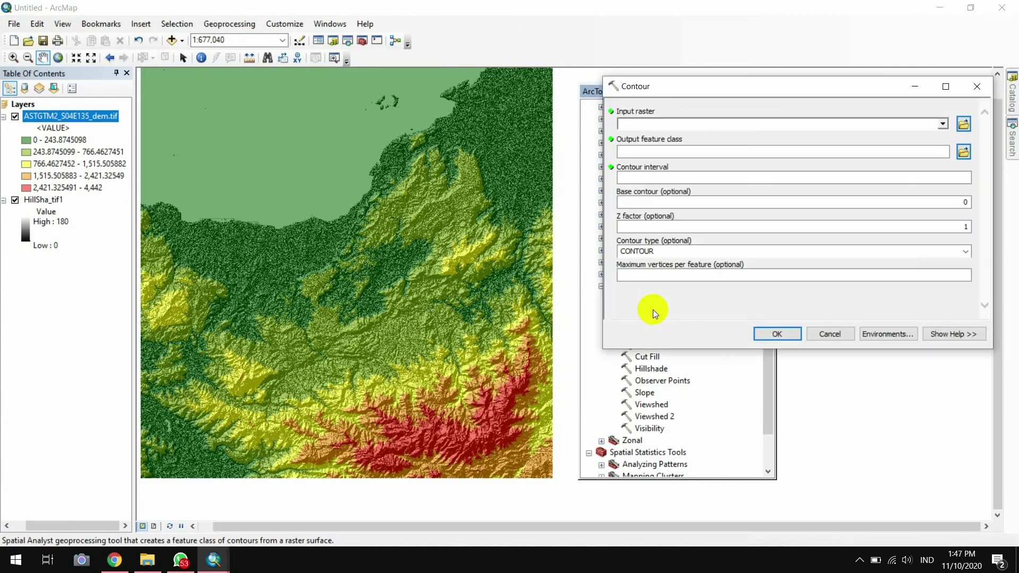
left_click(962, 125)
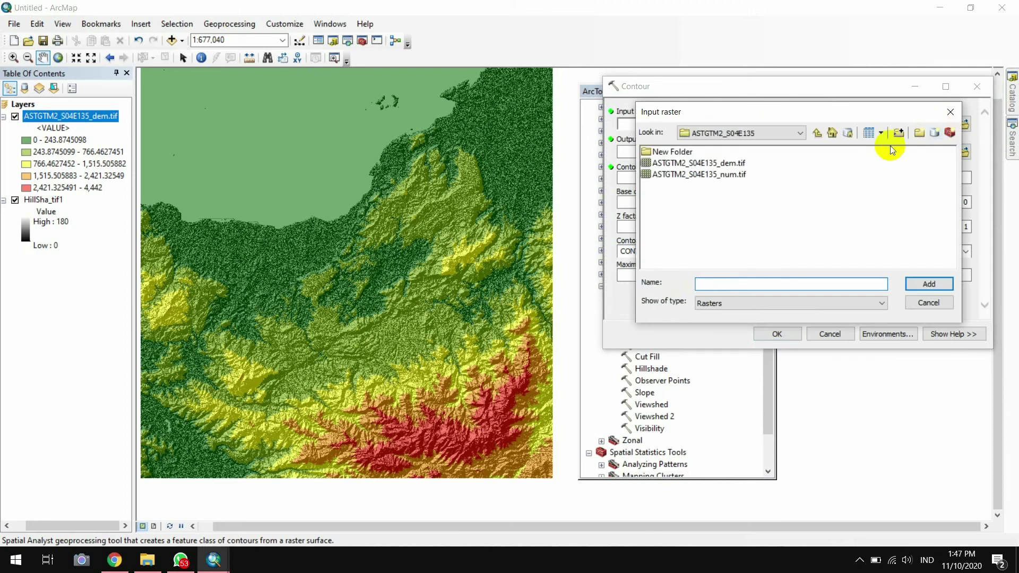
left_click(735, 163)
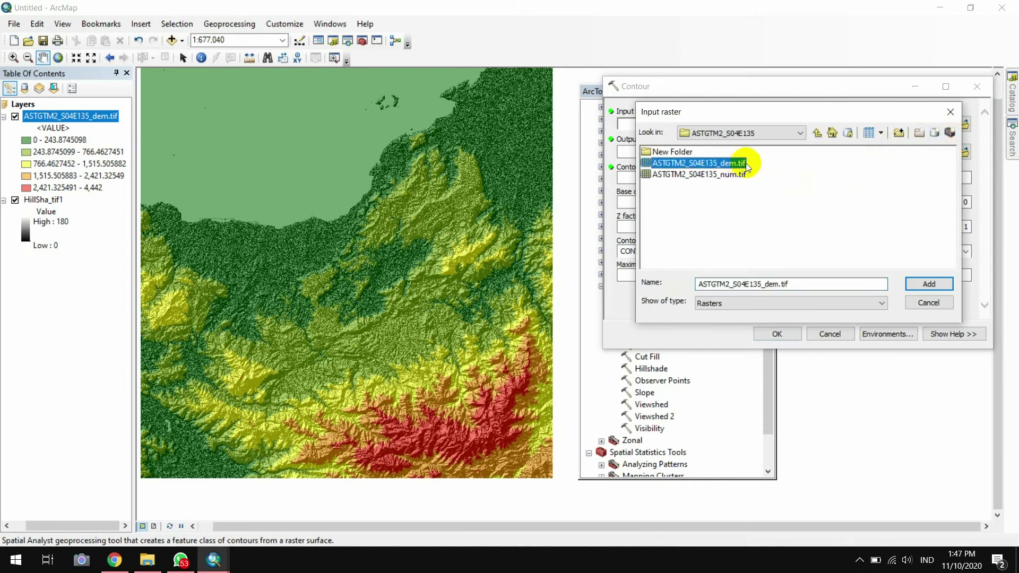
left_click(919, 281)
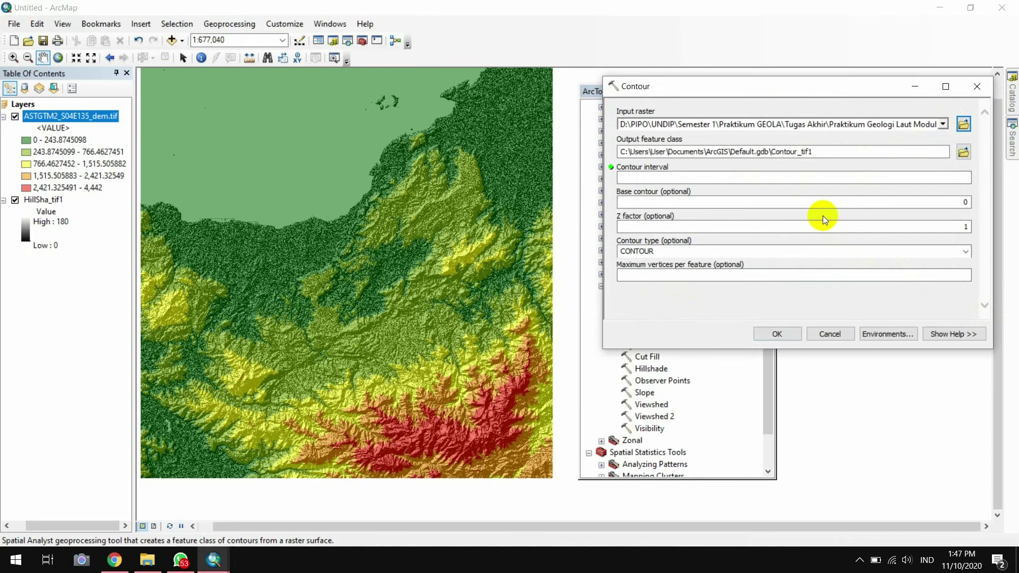
left_click(919, 206)
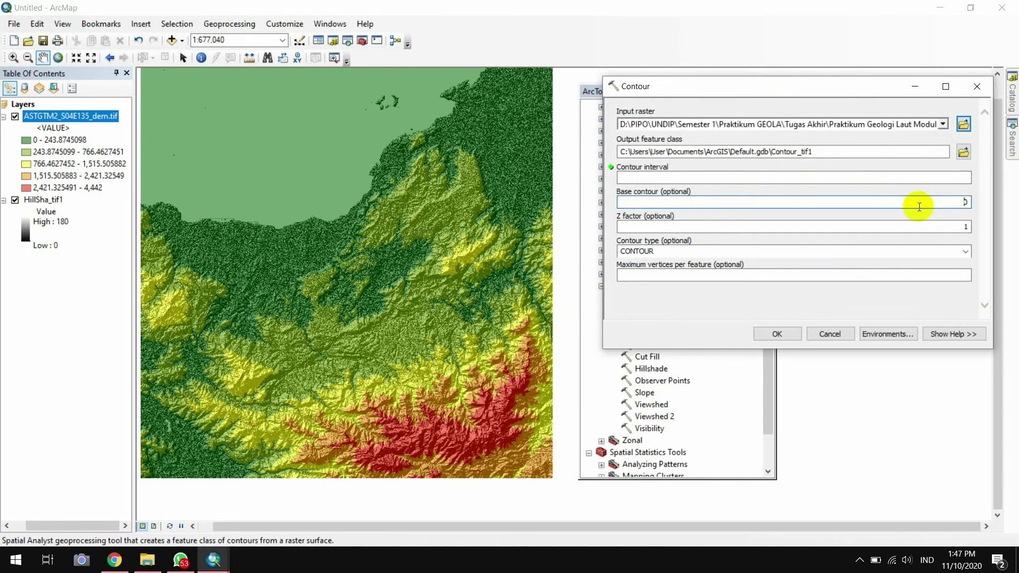
key("super+d")
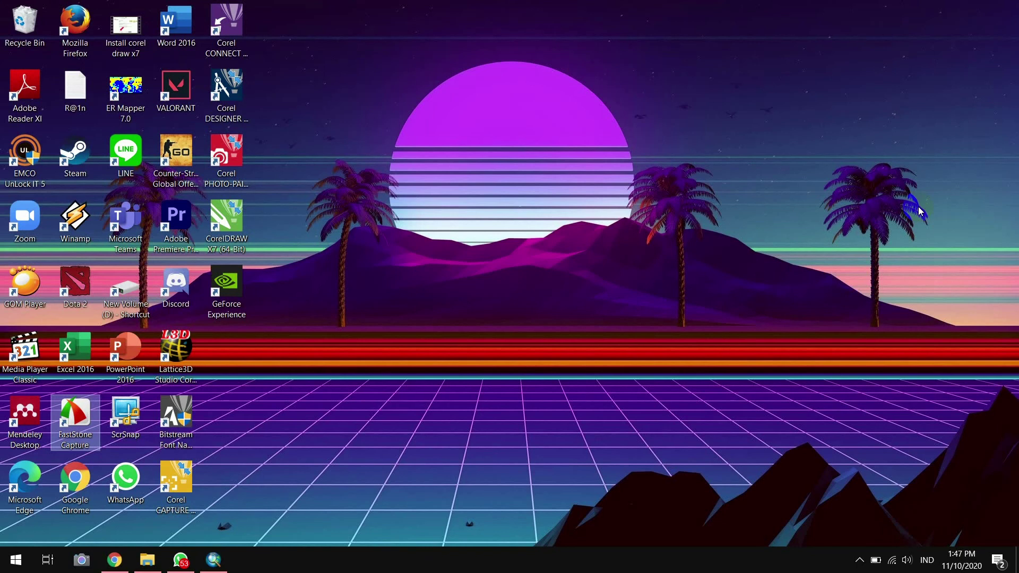
left_click(213, 563)
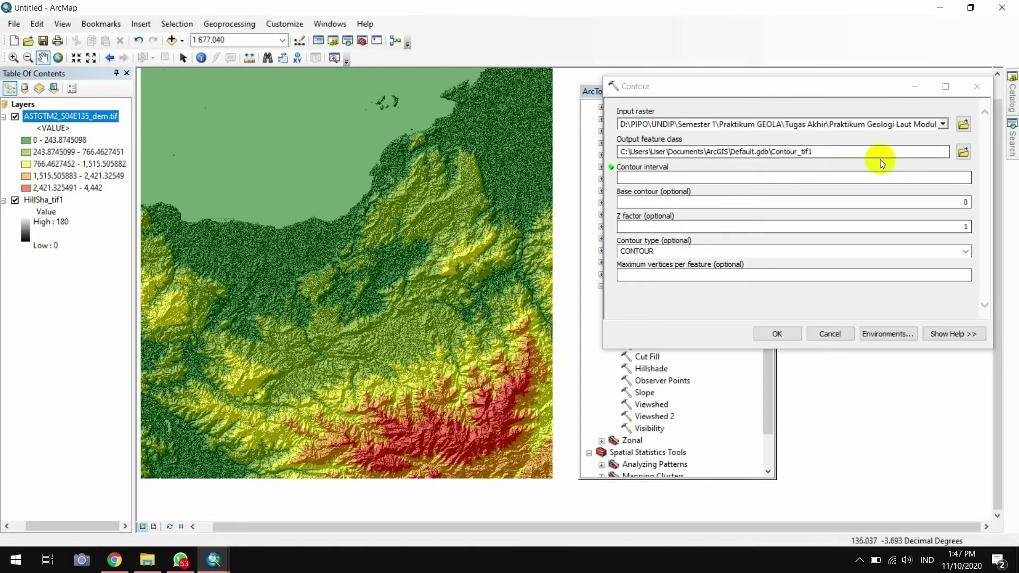
left_click(937, 177)
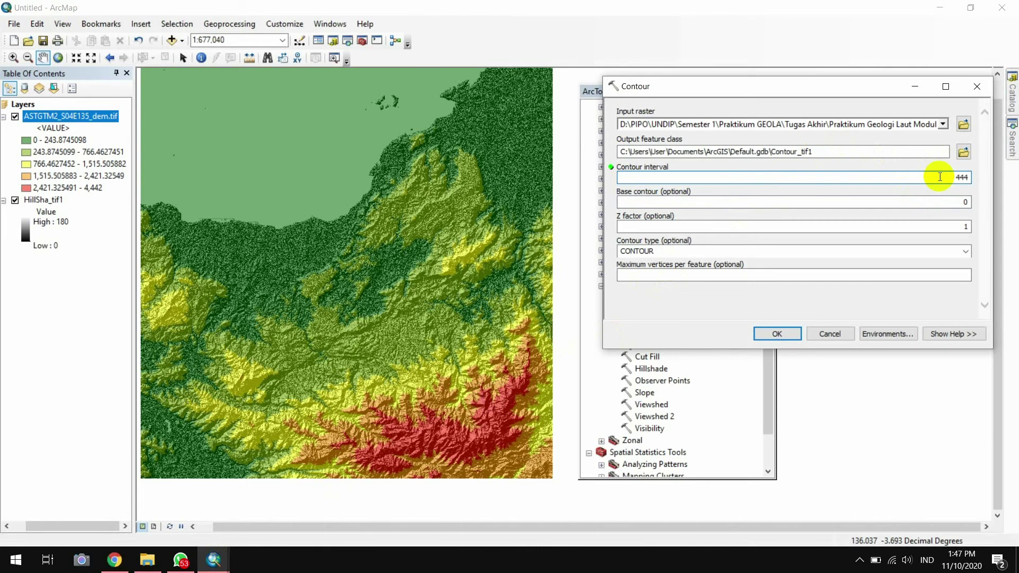
left_click(777, 334)
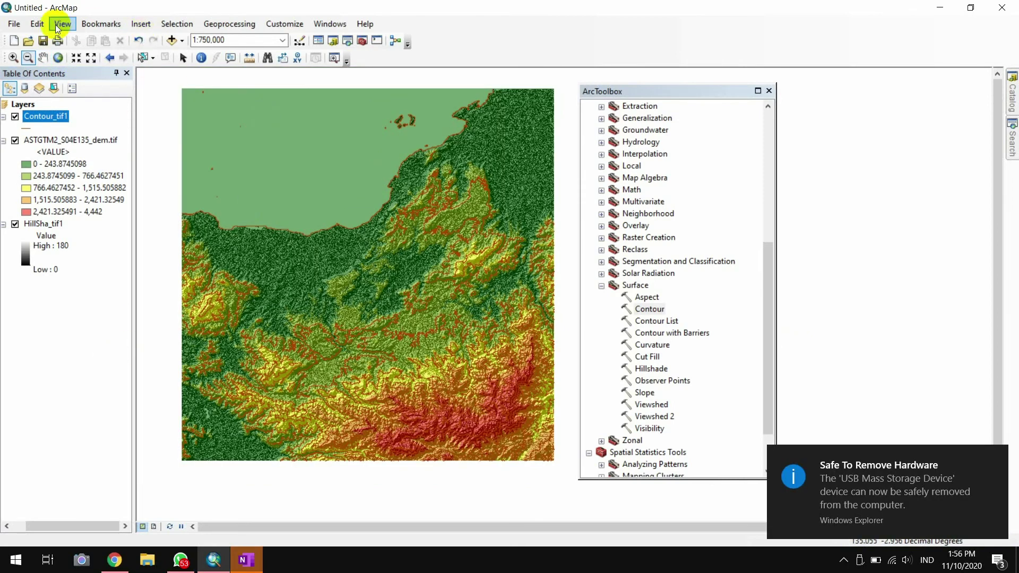
Switch the map display to Layout View
left_click(55, 25)
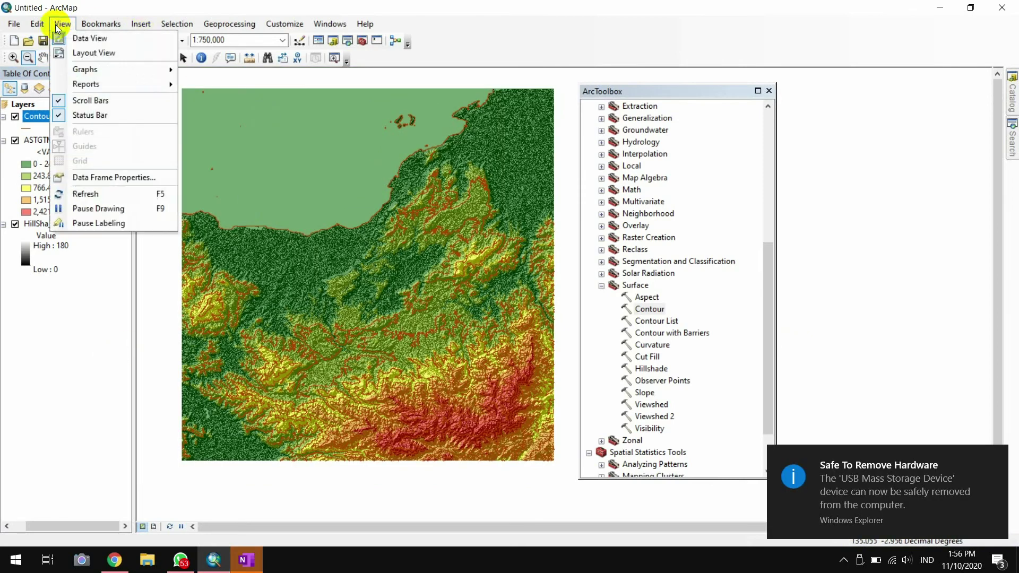
left_click(77, 55)
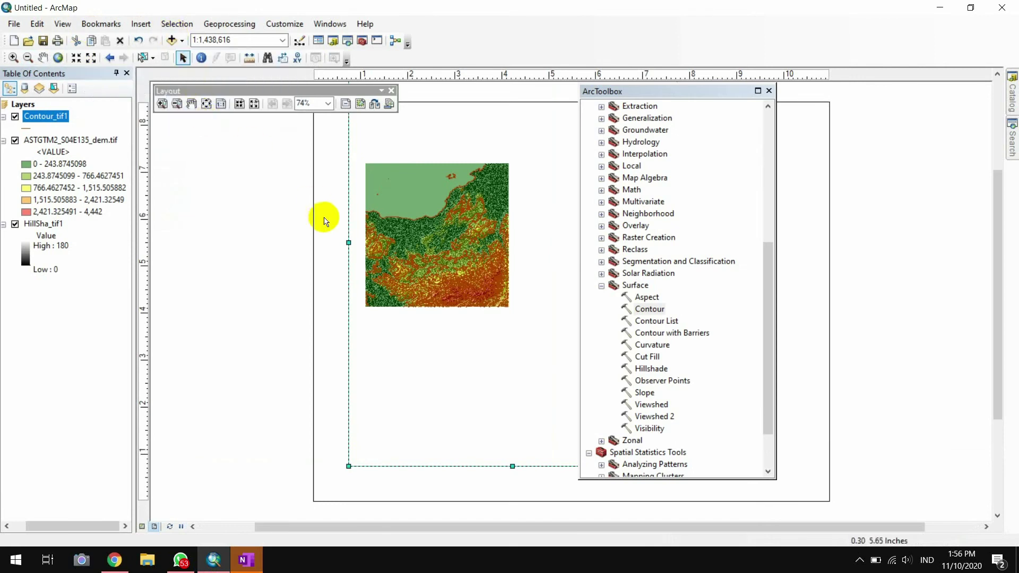
left_click_drag(656, 91, 837, 112)
Resize the data frame on the page, making it larger and taller
left_click_drag(677, 466, 858, 502)
left_click_drag(880, 110, 976, 112)
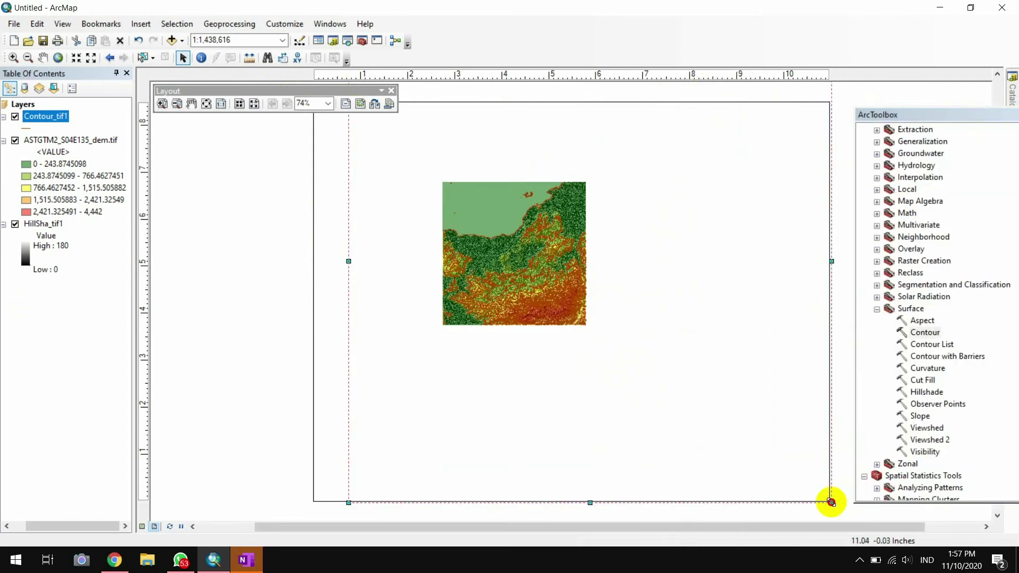
left_click_drag(831, 503, 591, 496)
scroll(584, 345, "up", 3)
left_click_drag(520, 132, 528, 197)
left_click_drag(562, 424, 582, 386)
left_click_drag(520, 389, 521, 412)
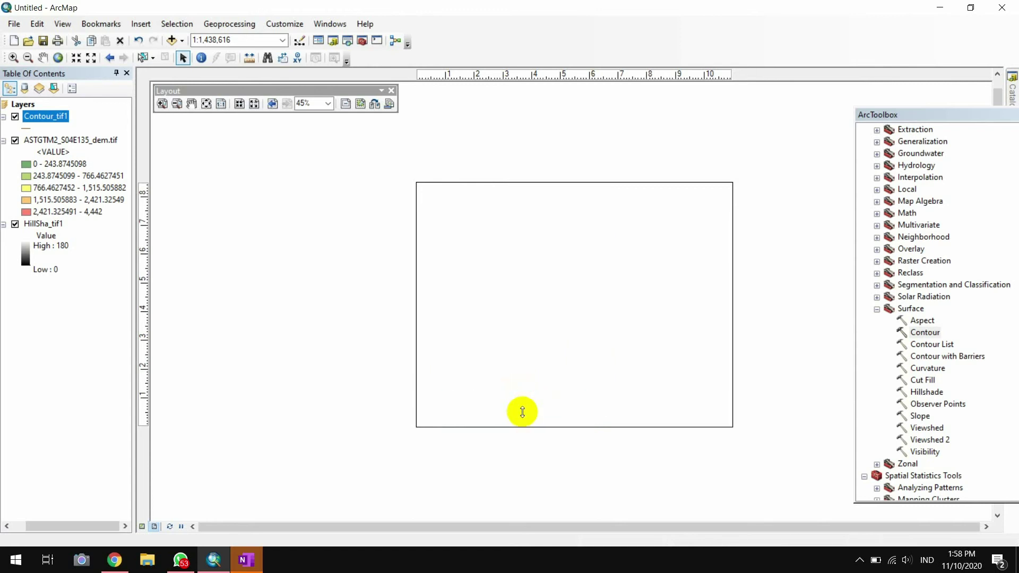
Zoom the map inside the frame in to 1:500,000 scale
left_click(76, 57)
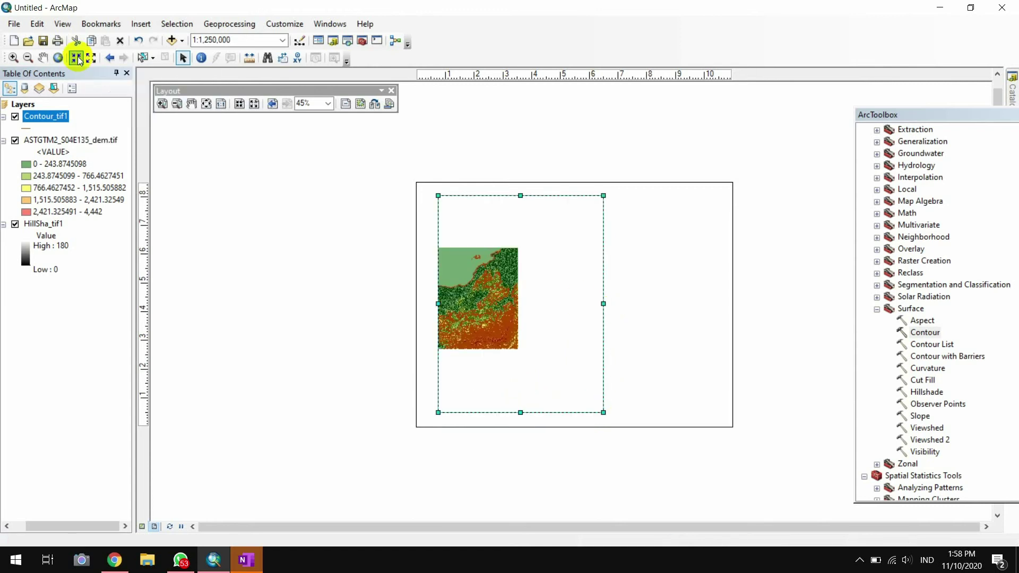
left_click(76, 57)
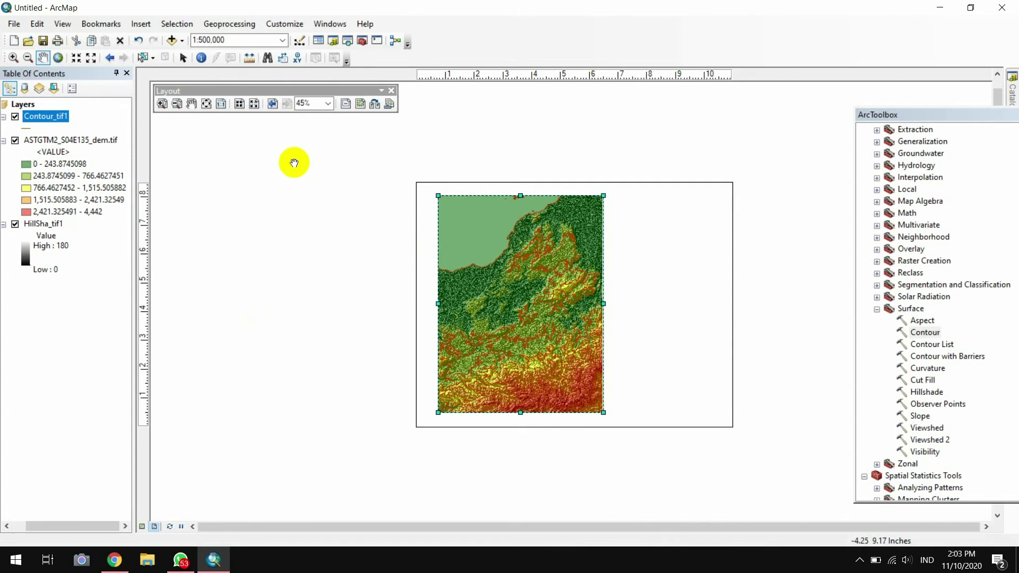
left_click(285, 21)
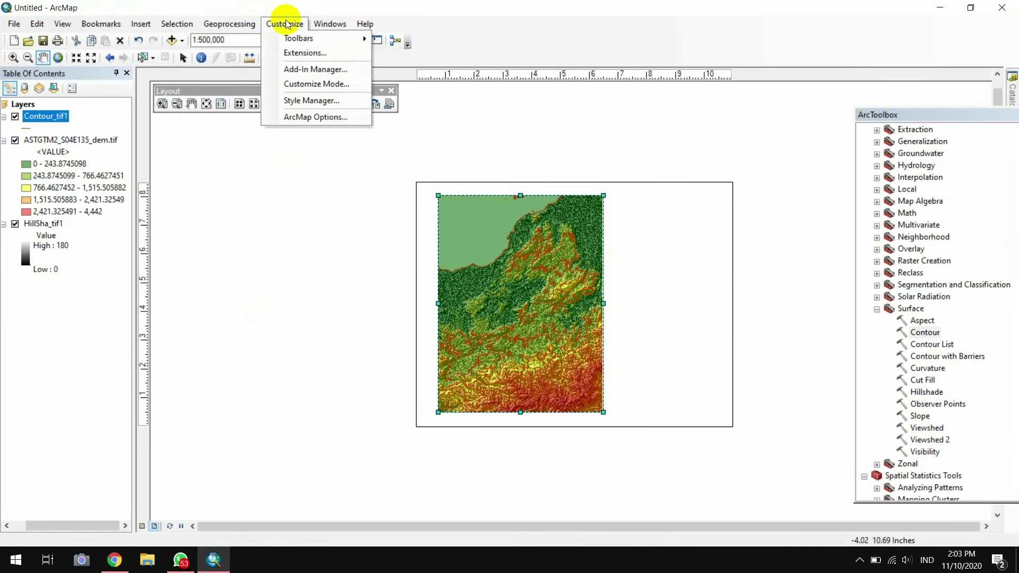
Turn on the 3D Analyst, Draw, Geocoding and Editor toolbars
mouse_move(297, 38)
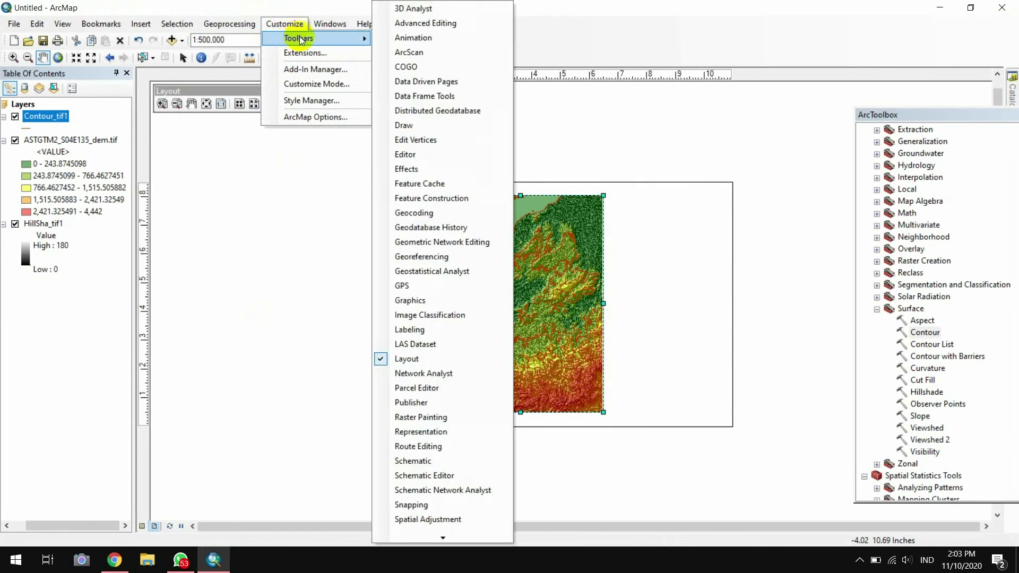
left_click(449, 9)
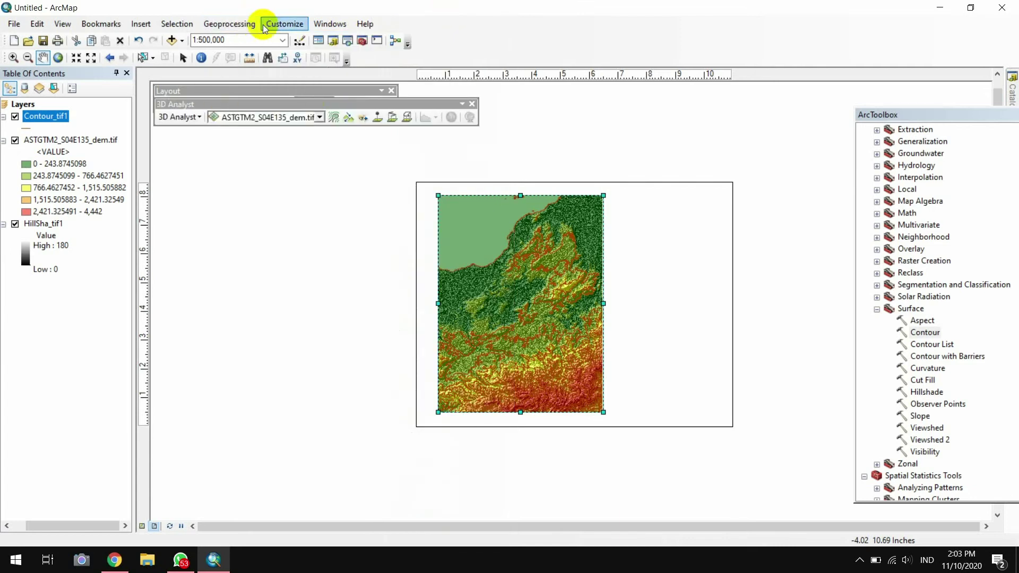
left_click(298, 27)
mouse_move(302, 38)
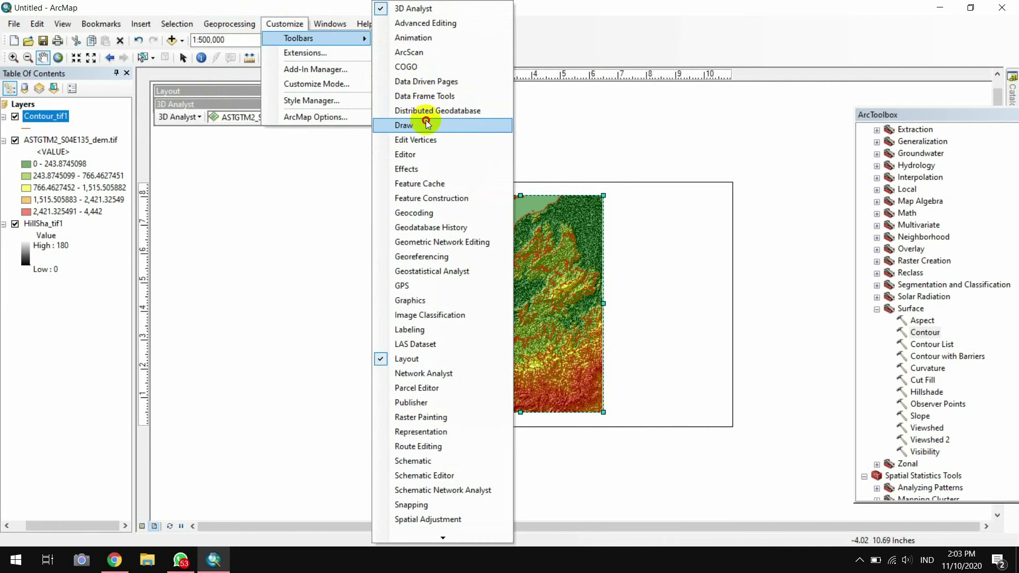
left_click(422, 125)
left_click(286, 25)
mouse_move(298, 38)
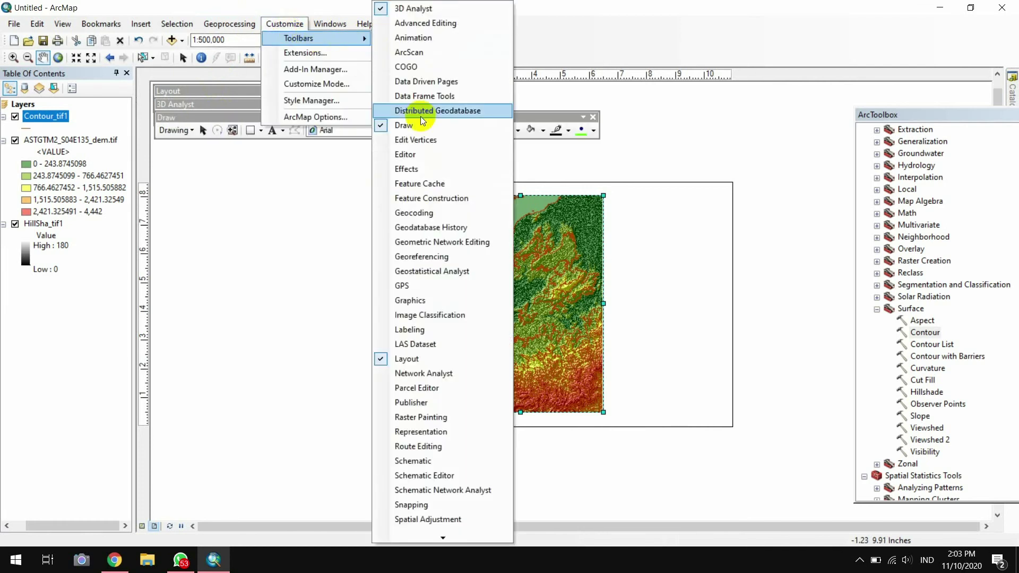
left_click(414, 213)
left_click(285, 24)
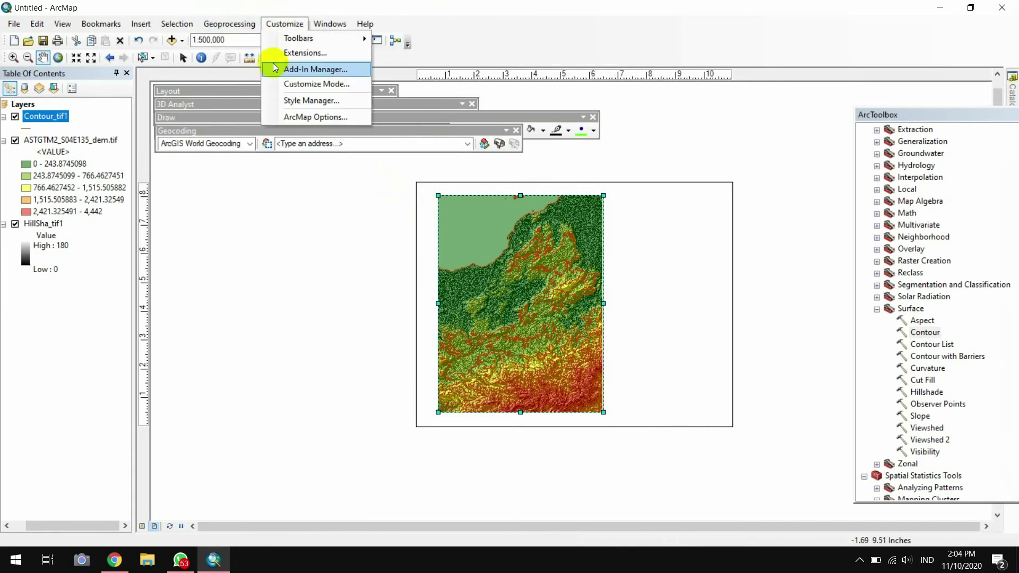
mouse_move(300, 38)
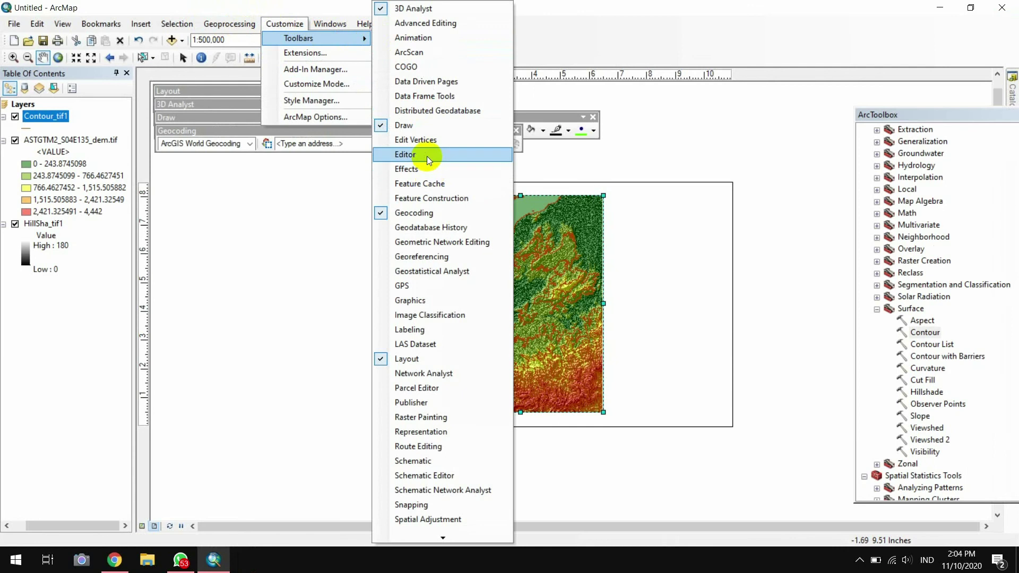
left_click(427, 155)
Dock the Editor, Geocoding and other floating toolbars into the top toolbar rows
left_click_drag(522, 34, 380, 41)
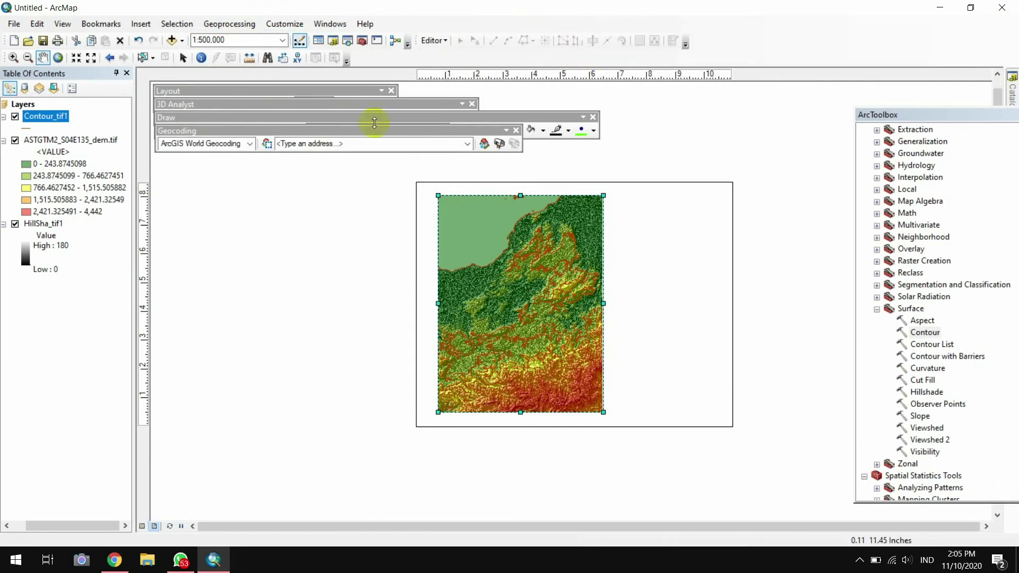
left_click_drag(380, 131, 797, 50)
left_click_drag(388, 112, 861, 45)
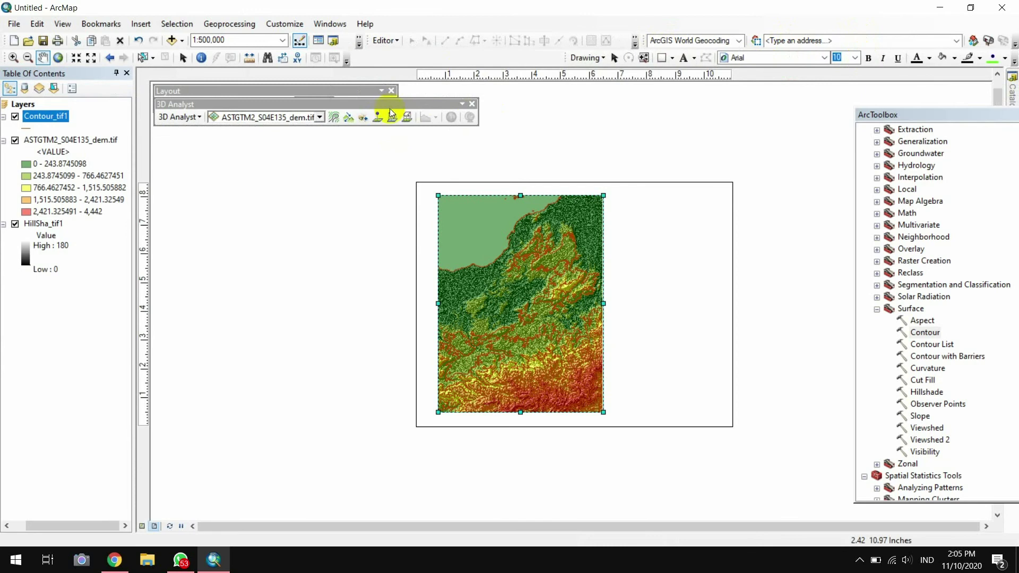
mouse_move(391, 113)
left_mouse_down()
mouse_move(478, 62)
mouse_move(494, 63)
left_mouse_up()
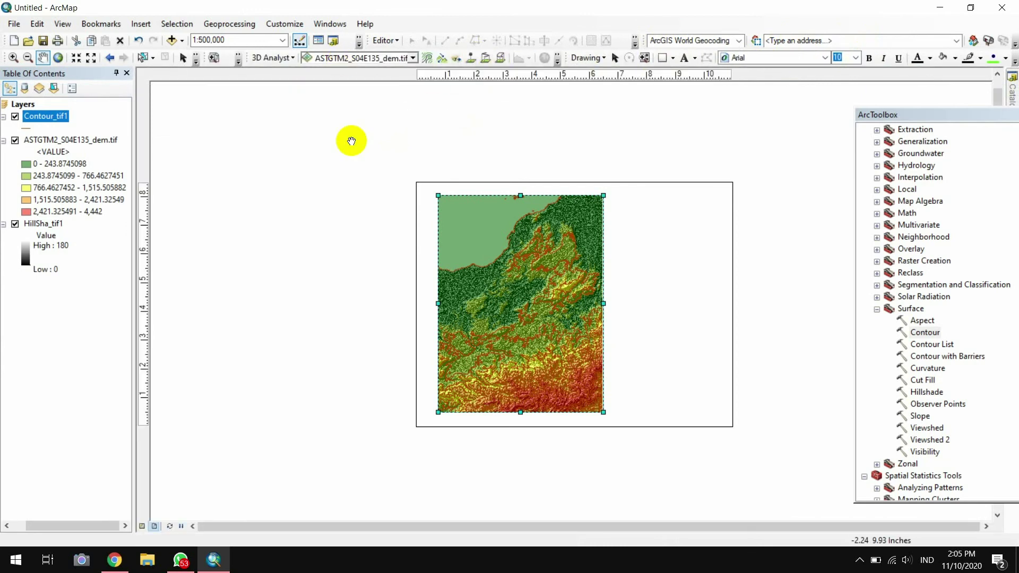
Symbolize Contour_tif1 by unique Contour values on a green-to-red ramp, excluding all other values
left_click(50, 117)
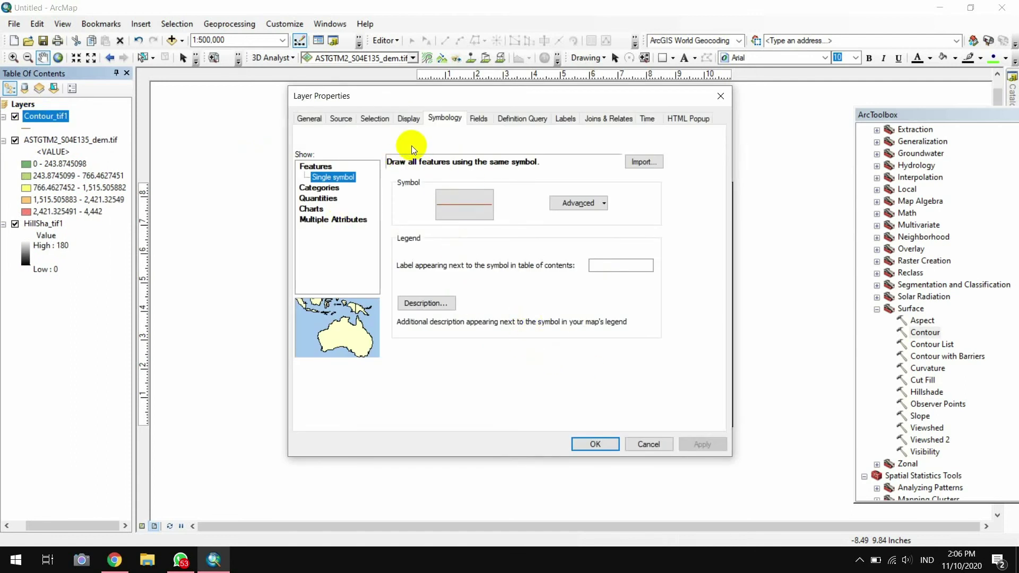
left_click(324, 188)
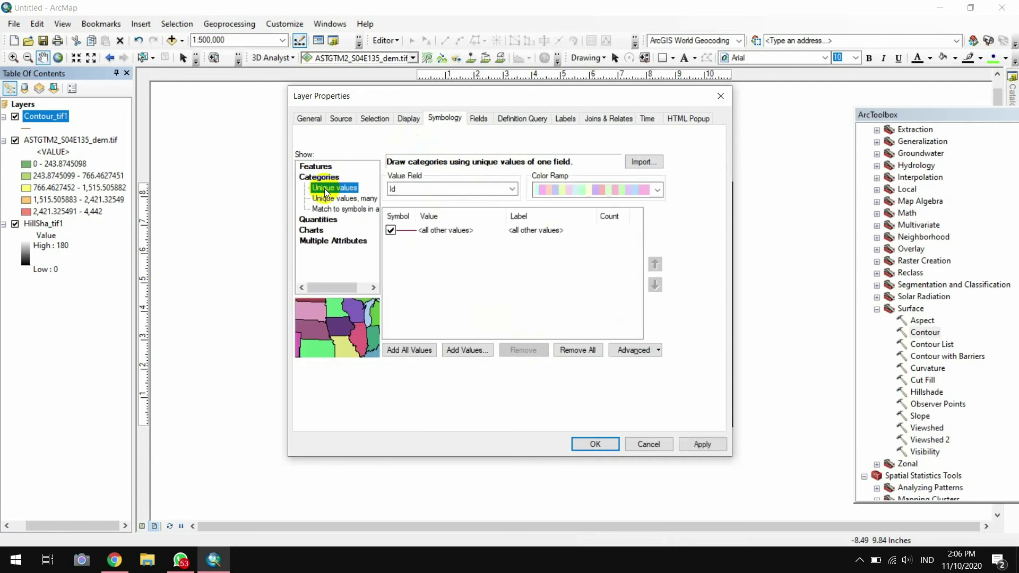
left_click(513, 190)
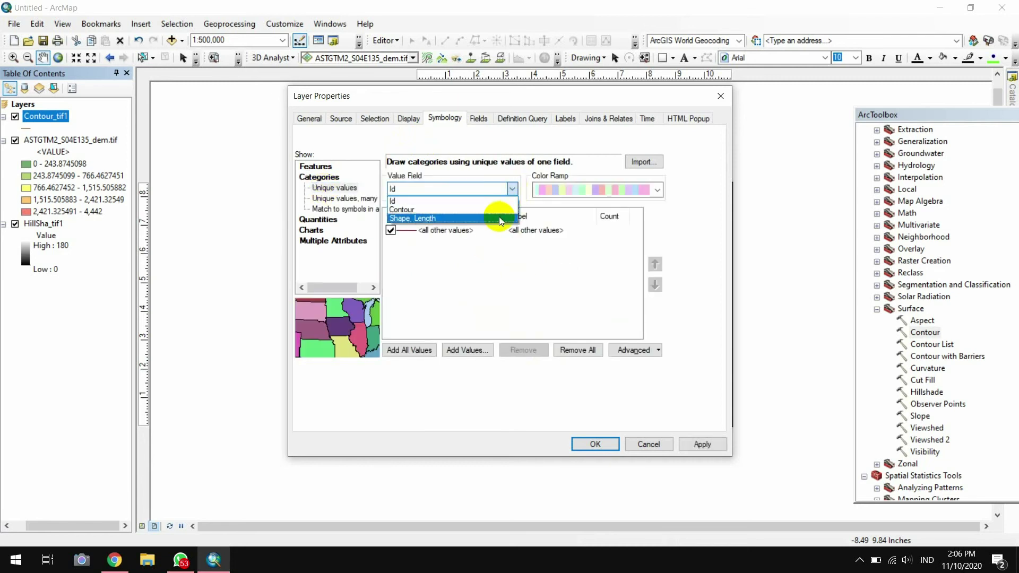
left_click(503, 210)
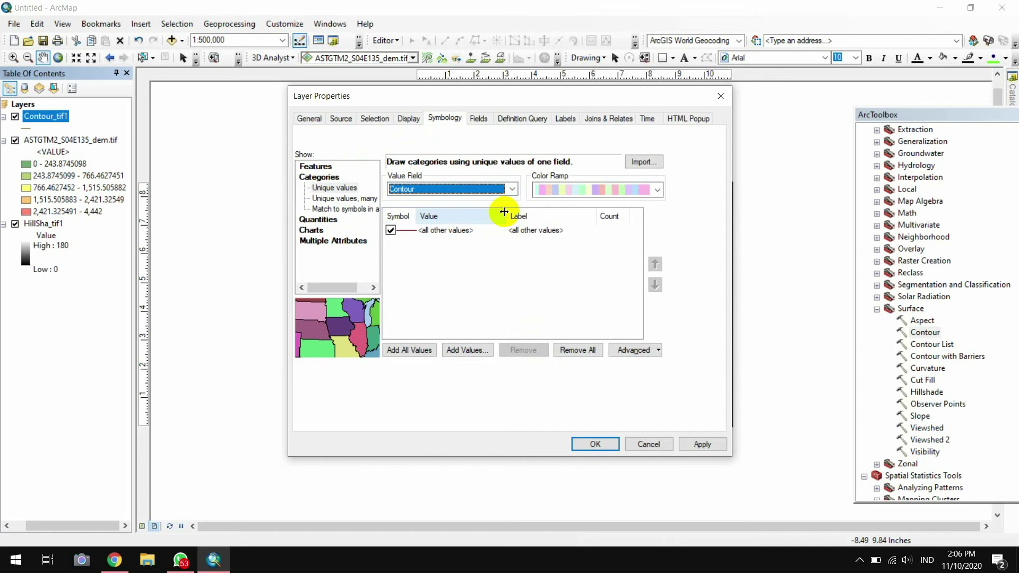
left_click(657, 190)
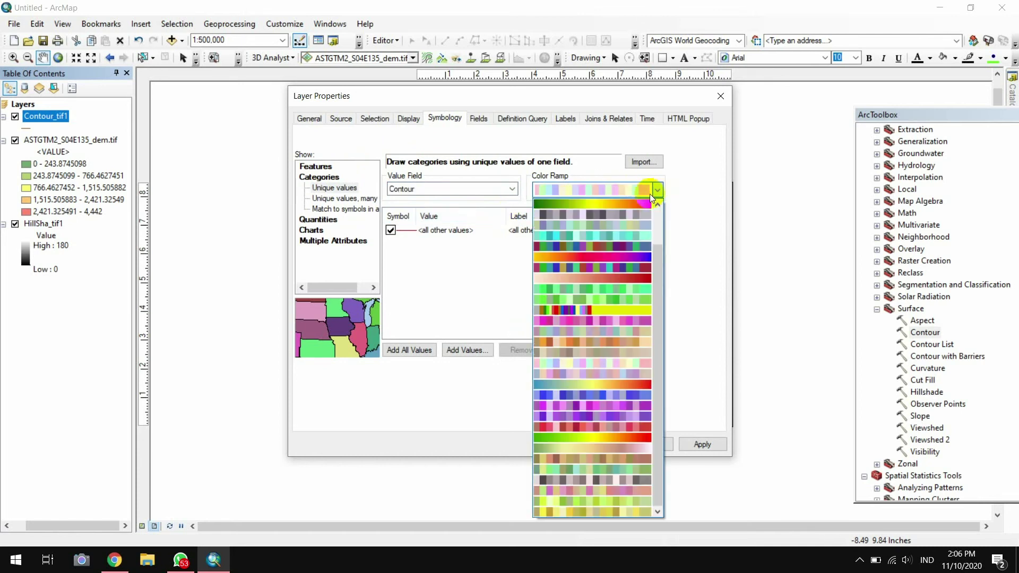
left_click(638, 203)
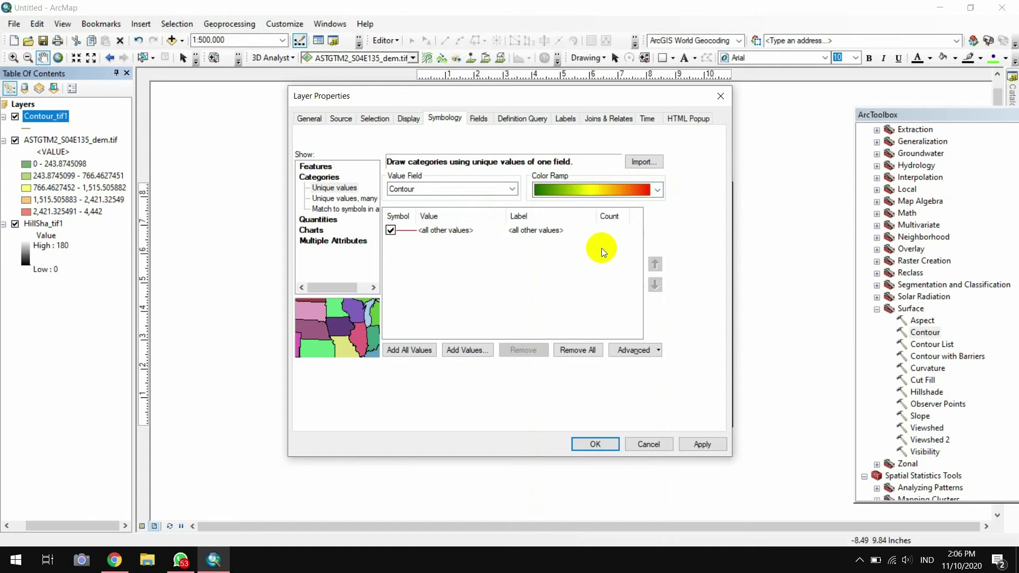
left_click(391, 230)
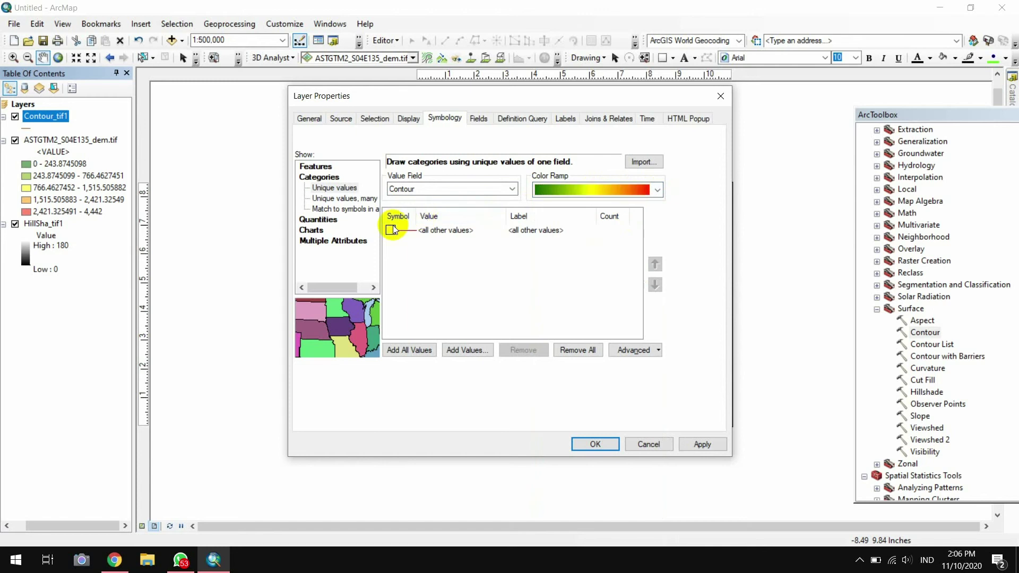
left_click(428, 350)
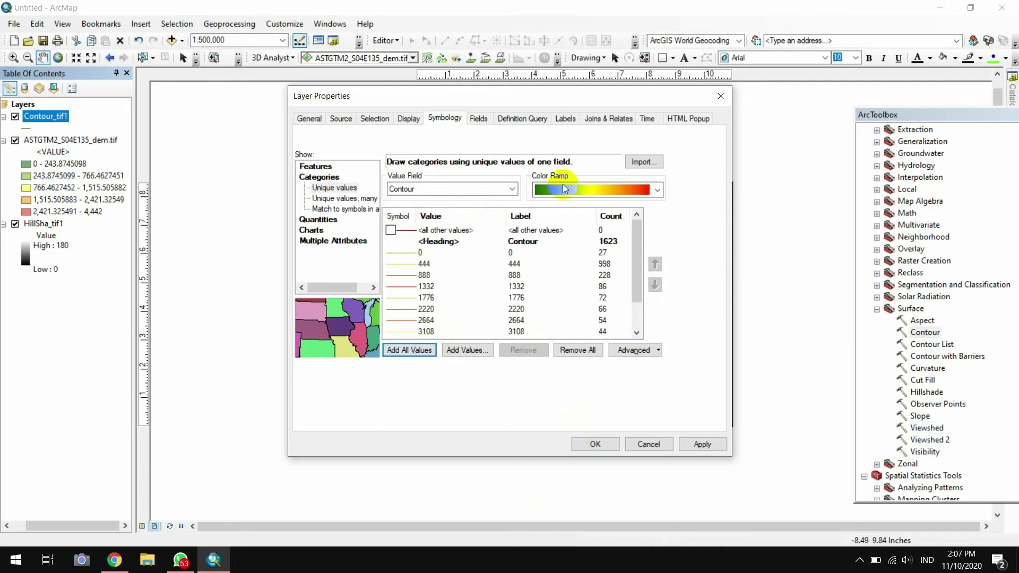
left_click(564, 117)
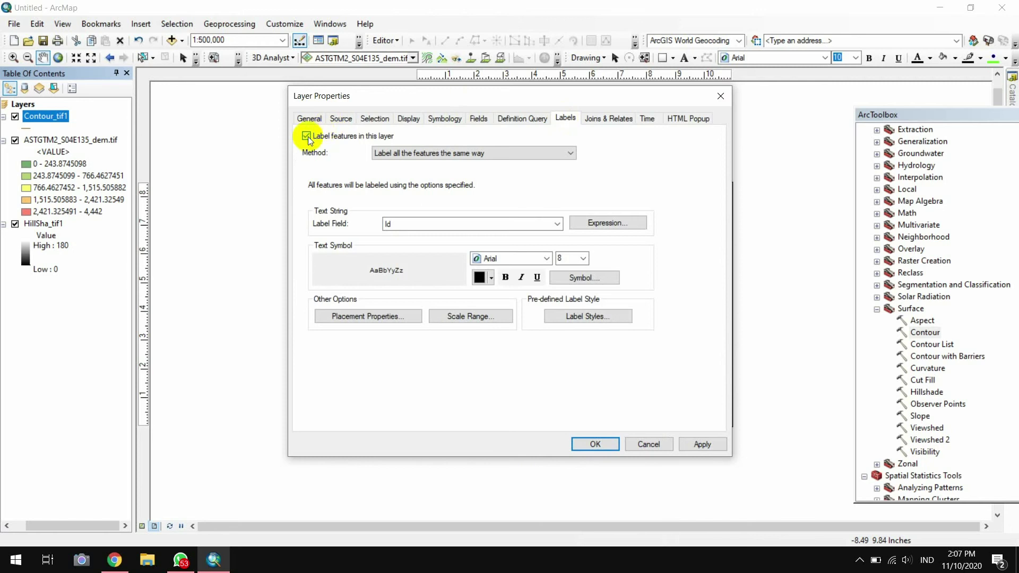
Label the contours by the Contour field in 8-point Times New Roman
left_click(390, 154)
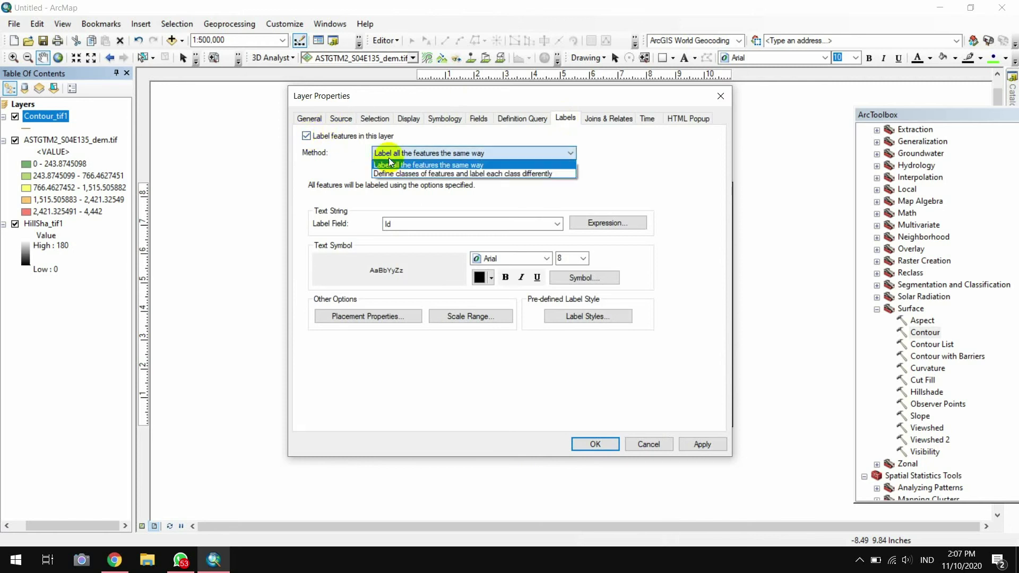
left_click(404, 155)
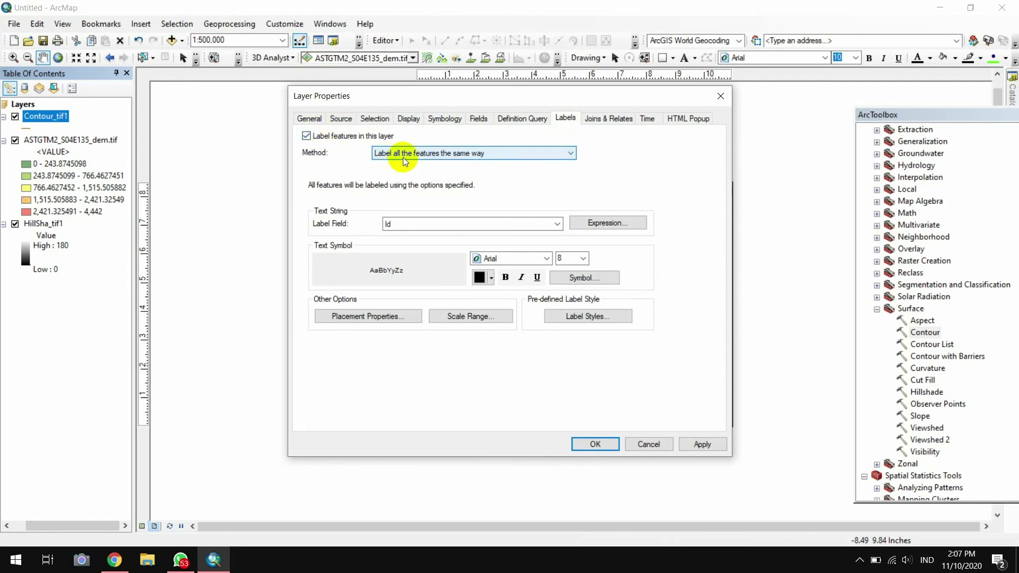
left_click(476, 217)
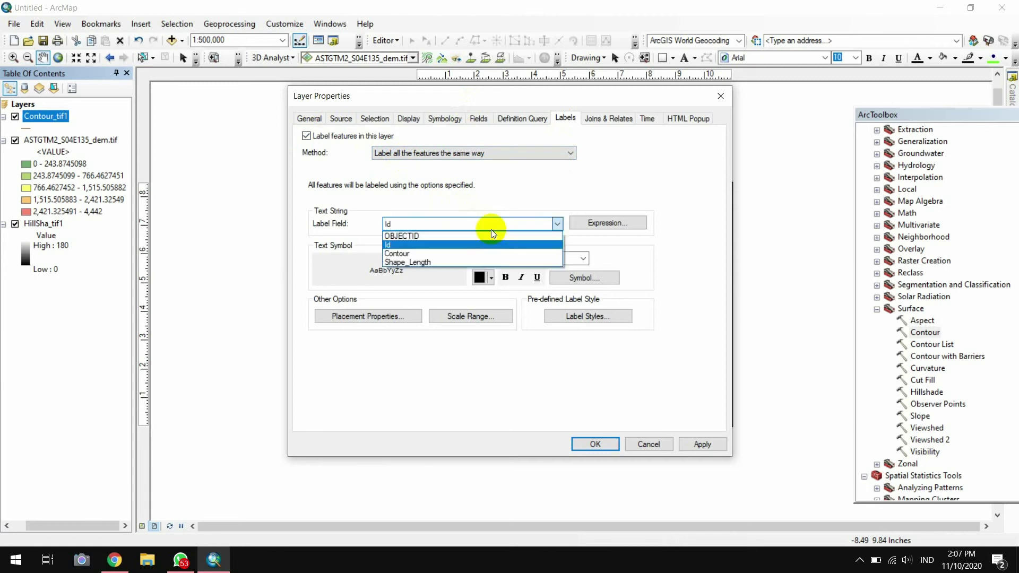
left_click(485, 253)
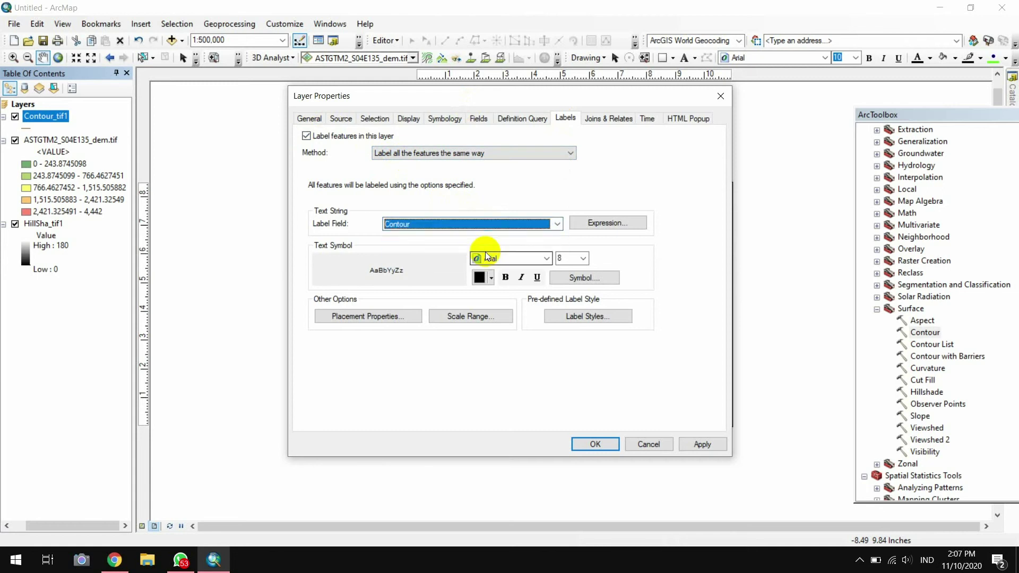
left_click(550, 261)
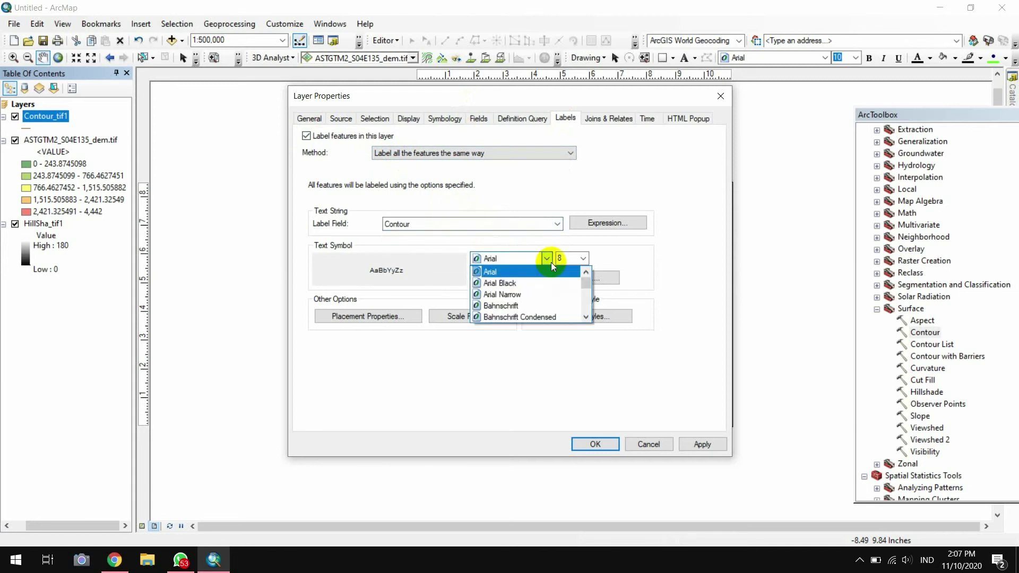
mouse_move(584, 279)
left_mouse_down()
mouse_move(587, 292)
mouse_move(585, 272)
left_mouse_up()
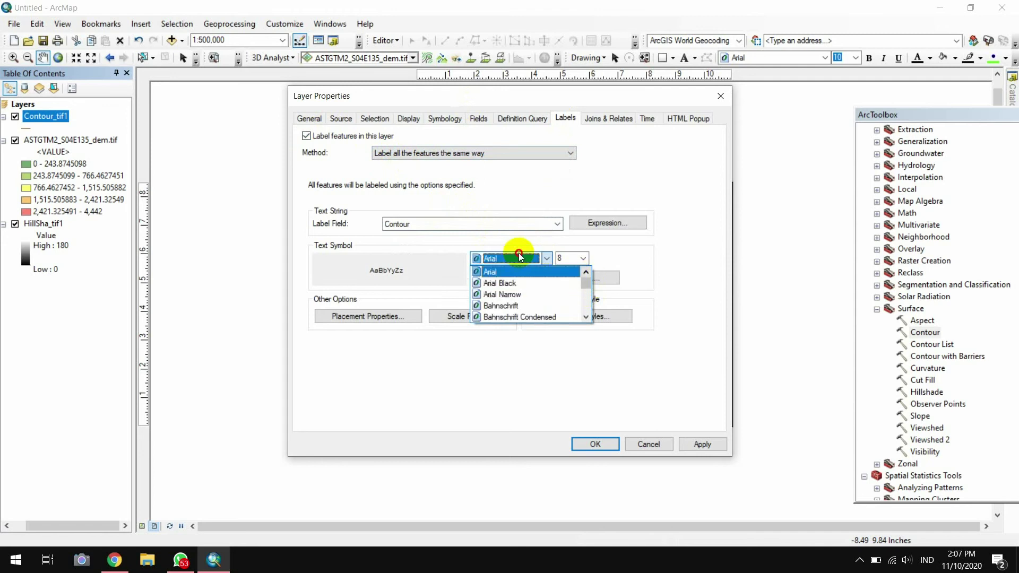
left_click(519, 256)
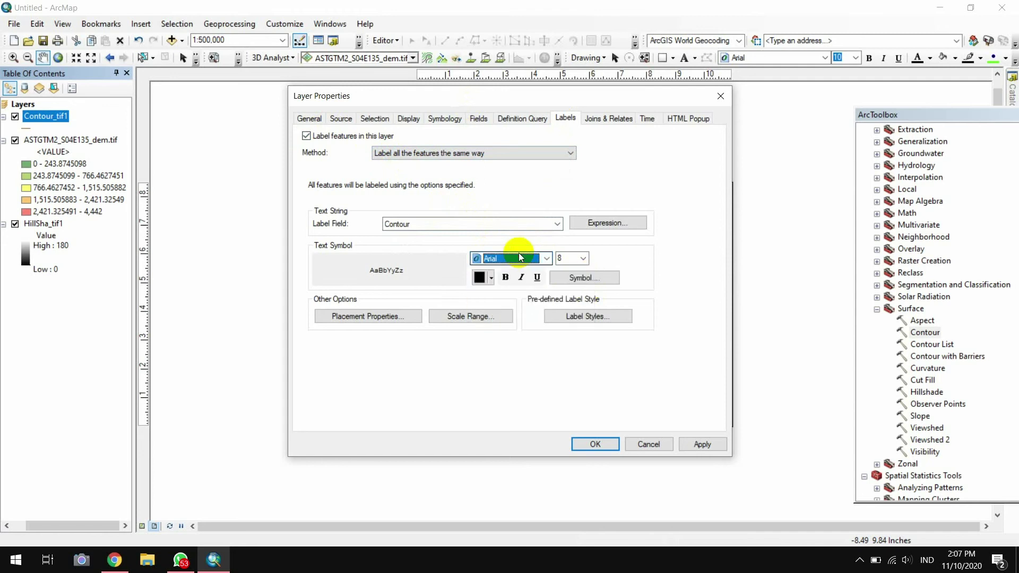
key("t")
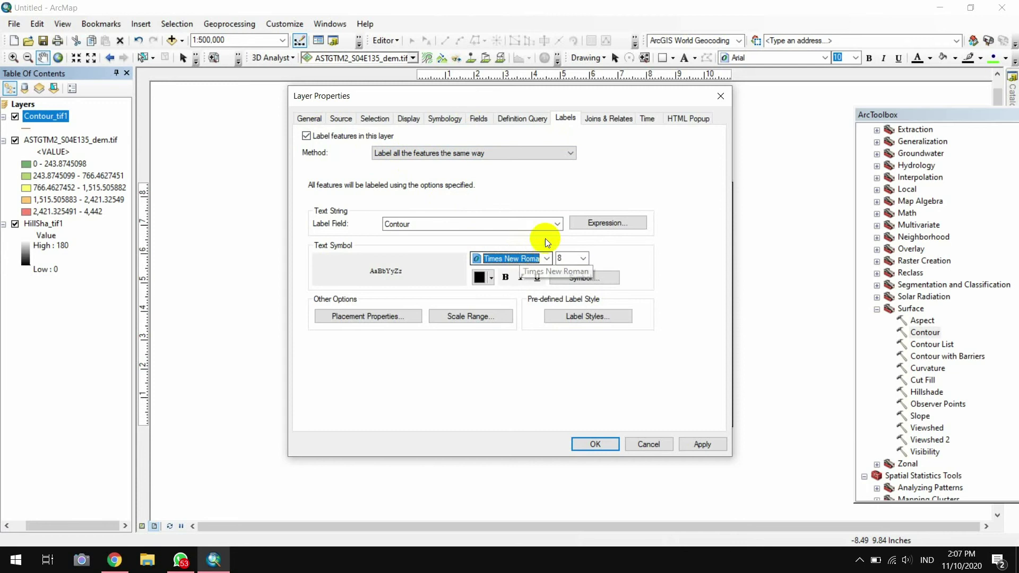
left_click(582, 259)
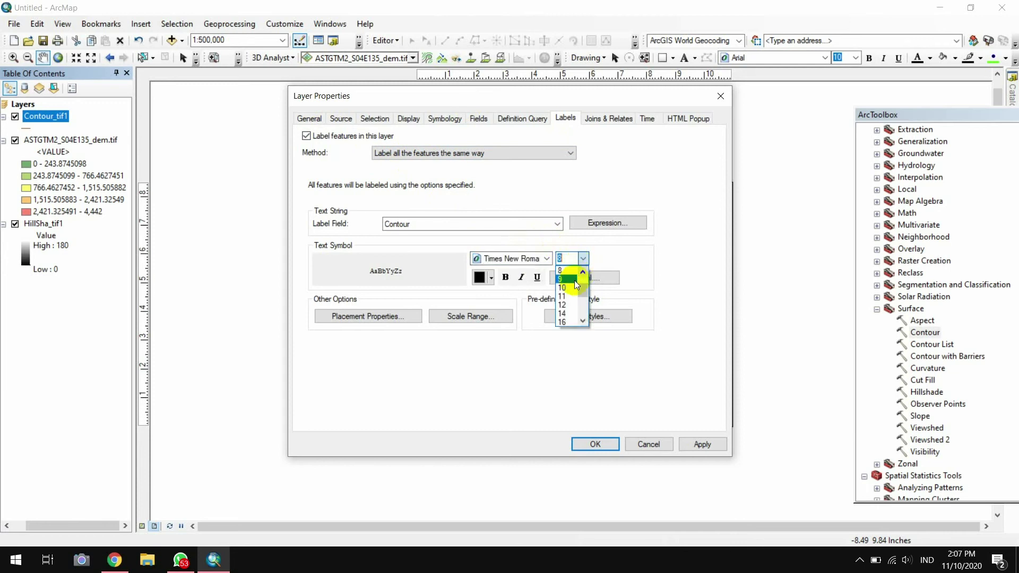
left_click(584, 272)
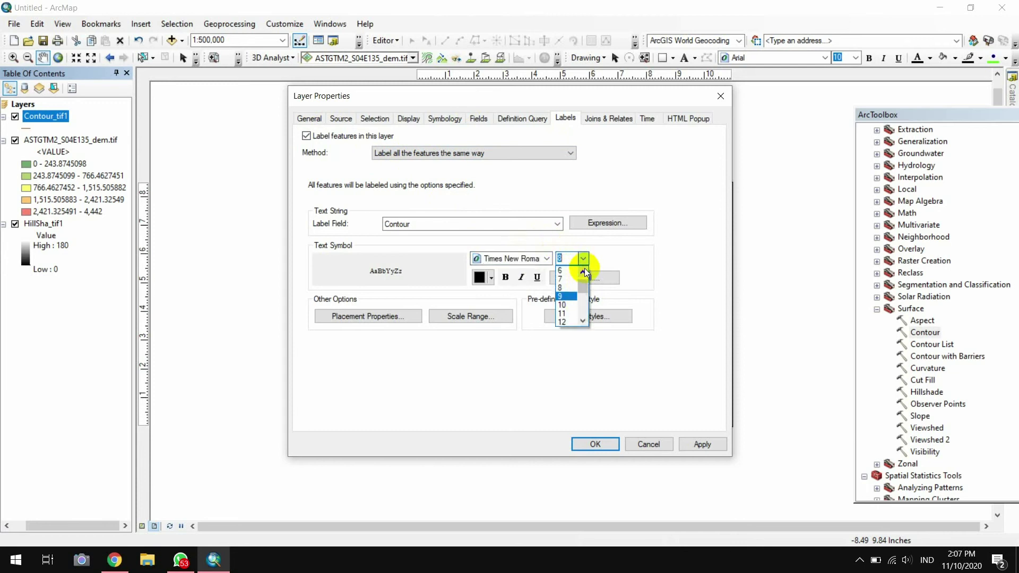
left_click(607, 246)
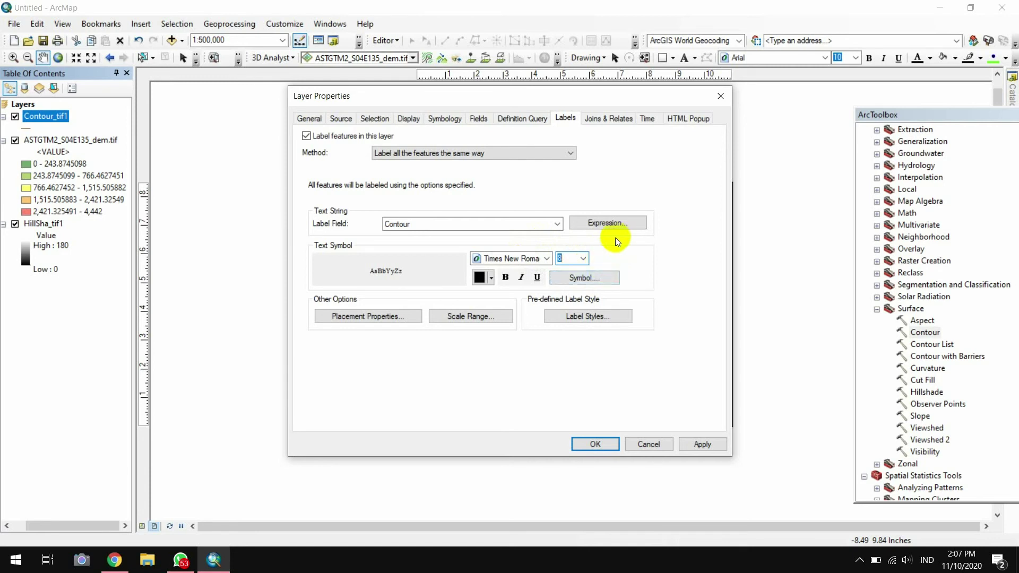
Apply the contour labels and zoom the map in to 1:400,000
left_click(604, 443)
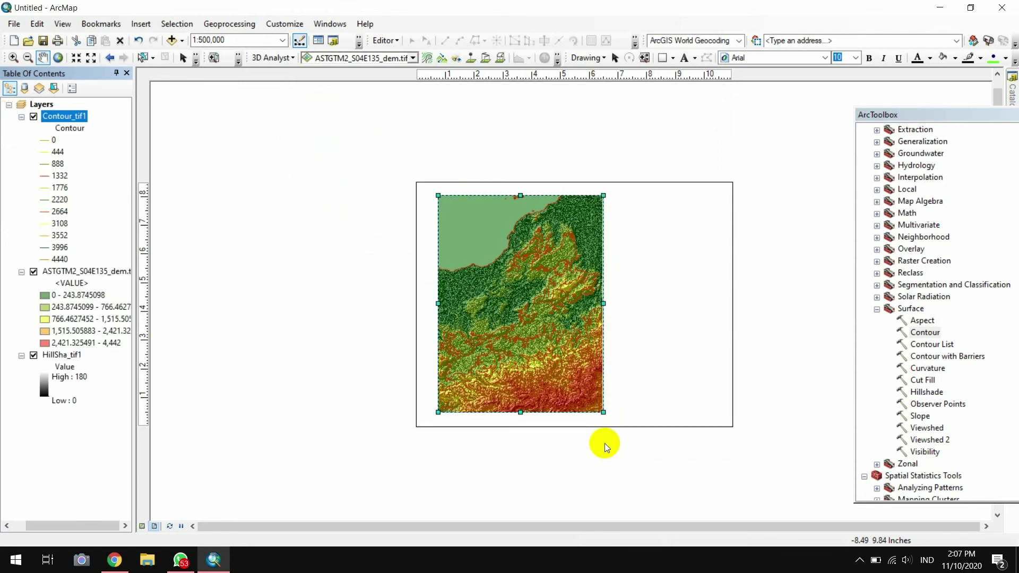
left_click(604, 443)
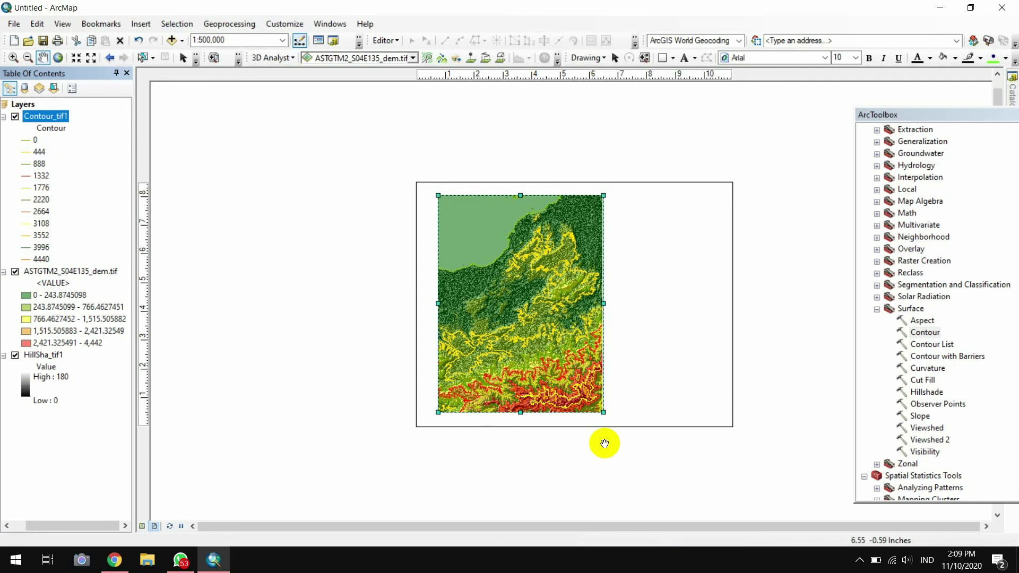
left_click(77, 58)
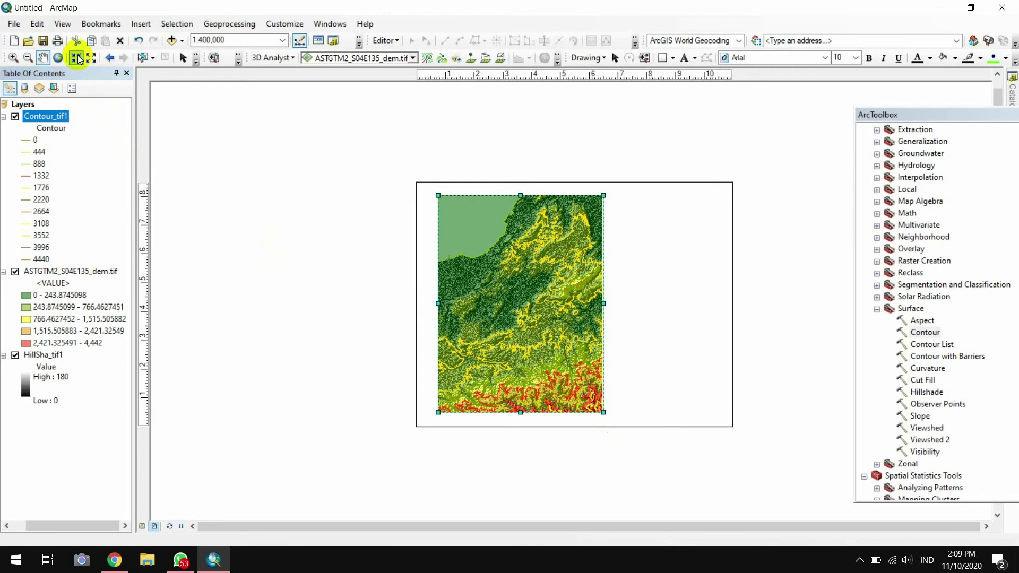
Zoom the map to 1:300,000, then back out to 1:600,000 so the whole DEM fits the frame
left_click(77, 58)
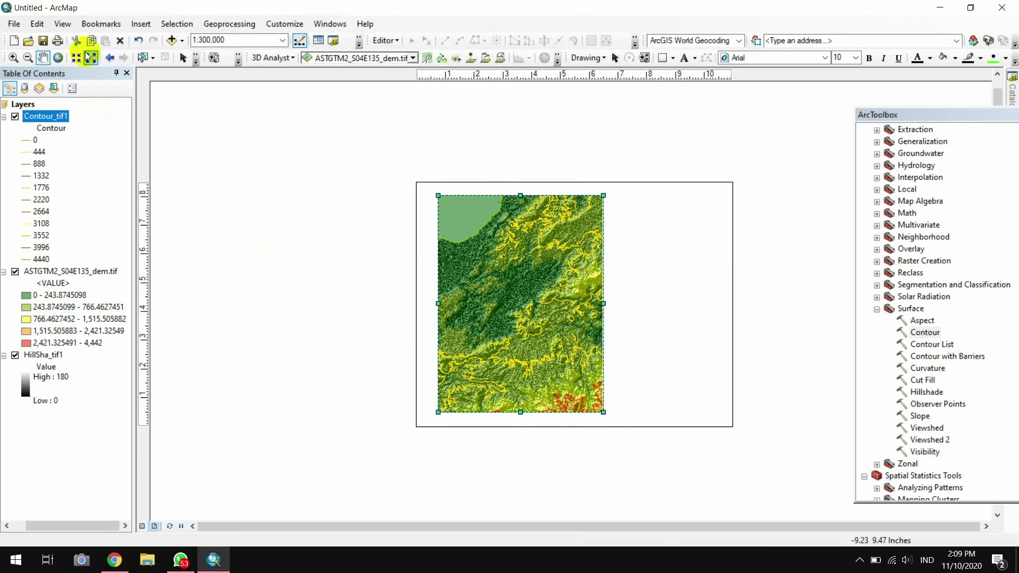
left_click(91, 59)
left_click(92, 59)
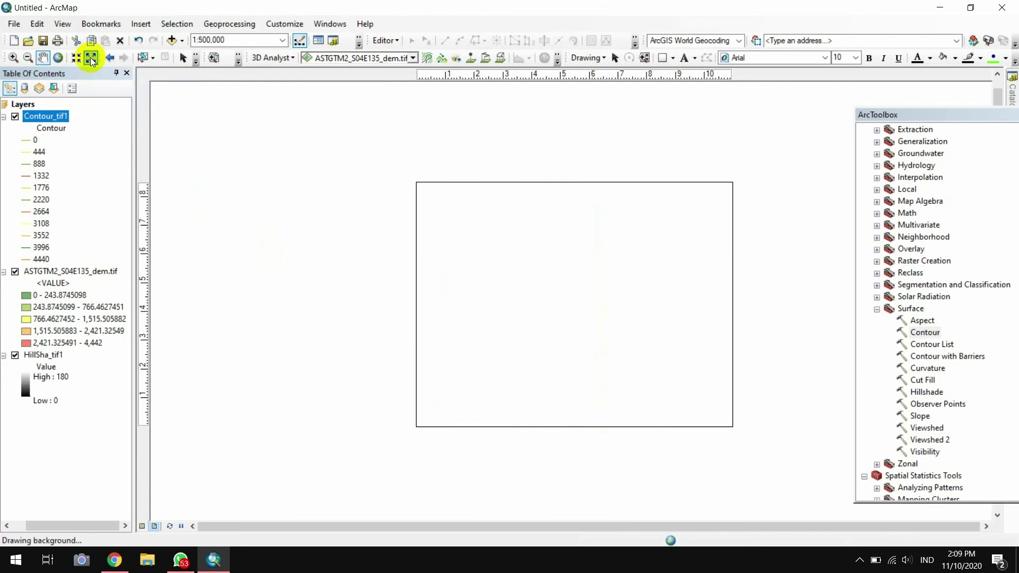
left_click(92, 59)
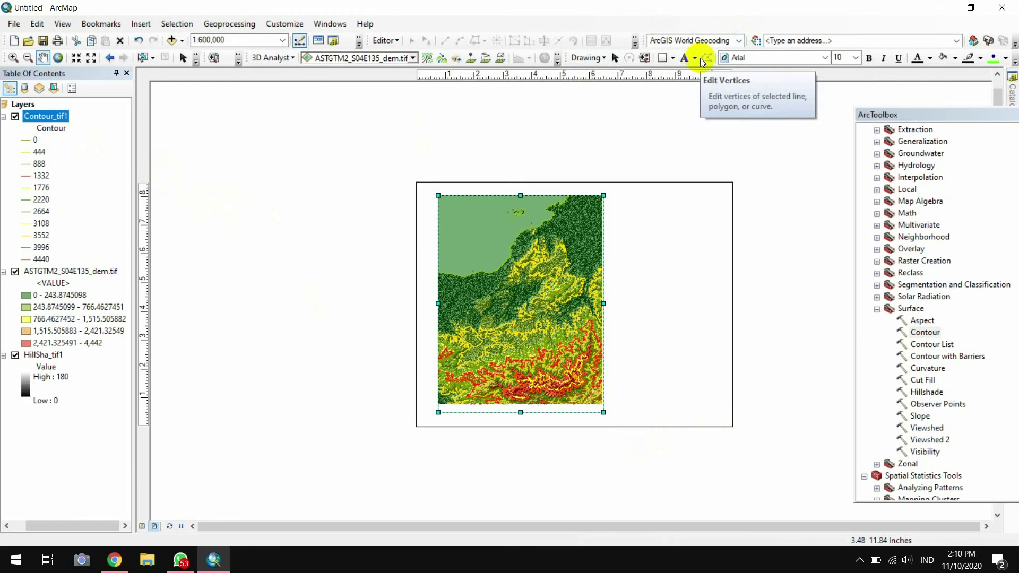
Draw a tall pale-yellow rectangle, about 3.8 by 7.3 inches, to the right of the map frame
left_click(666, 60)
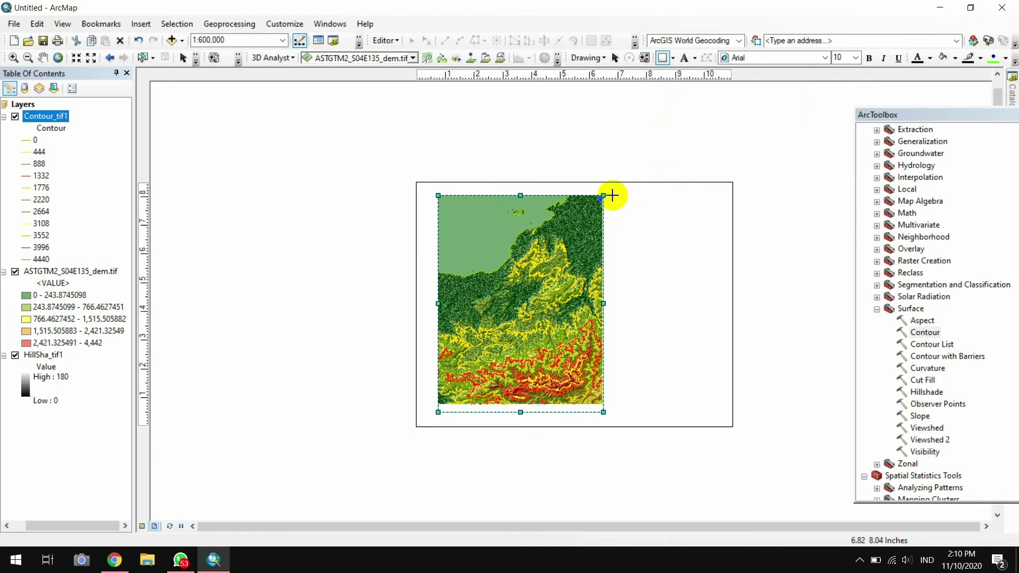
left_click_drag(614, 196, 721, 406)
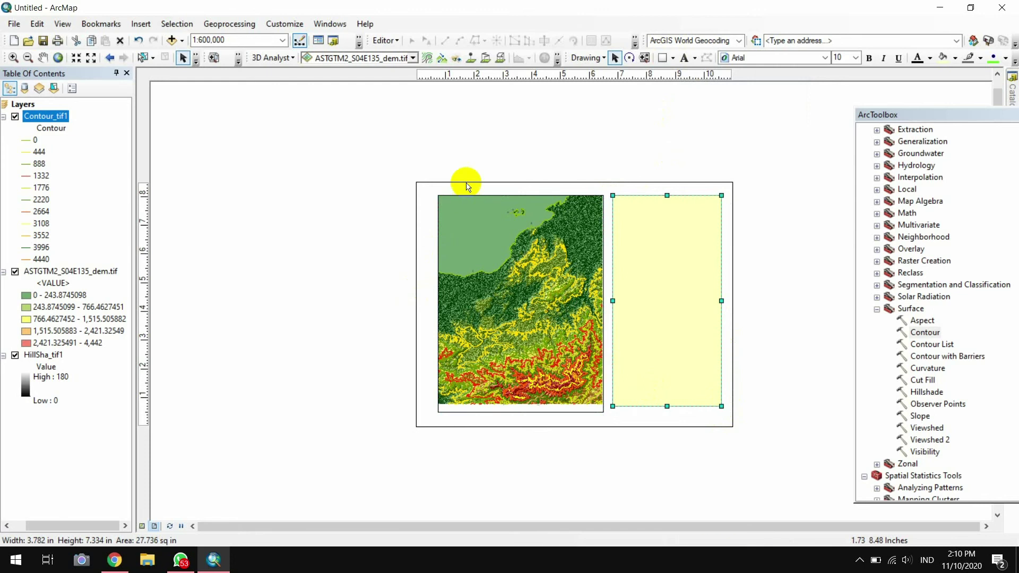
Give the side rectangle a white fill and a black outline
right_click(653, 303)
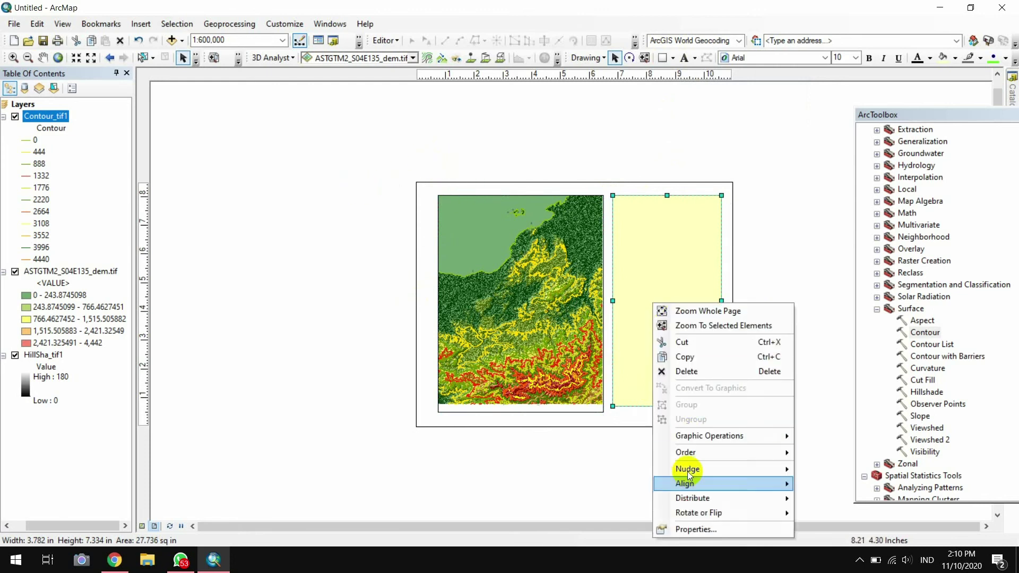
left_click(700, 530)
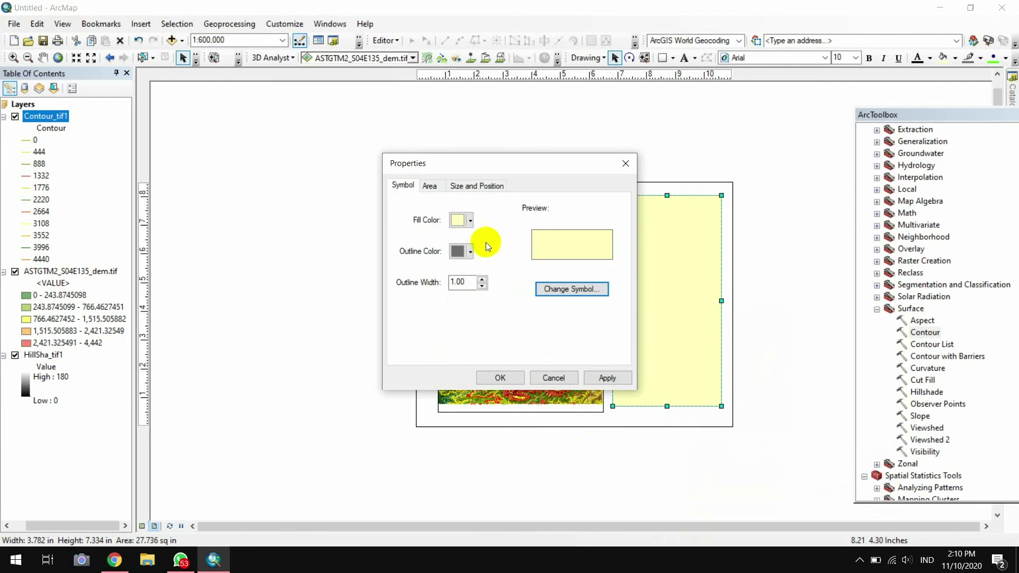
left_click(470, 221)
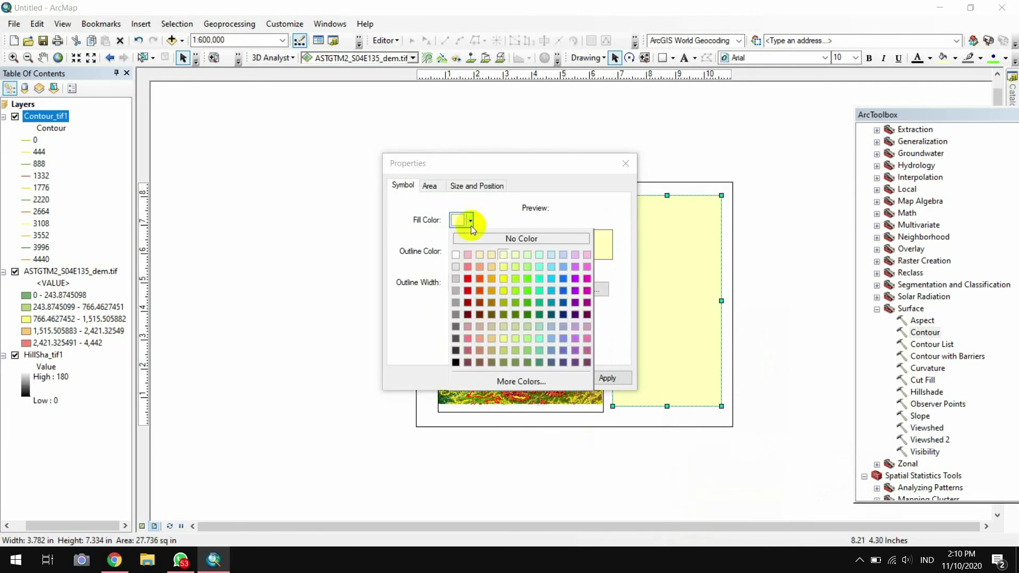
left_click(456, 254)
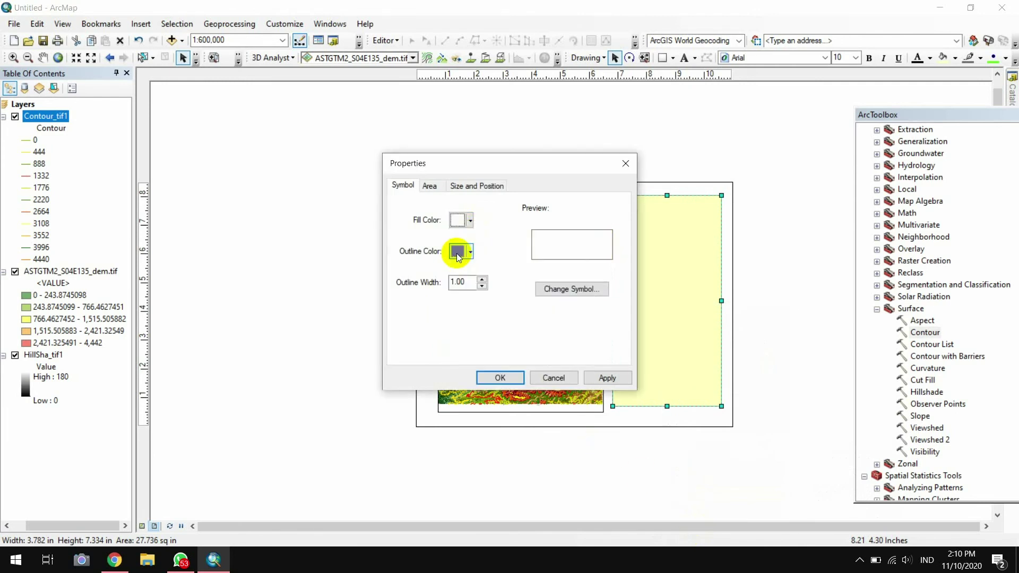
left_click(456, 253)
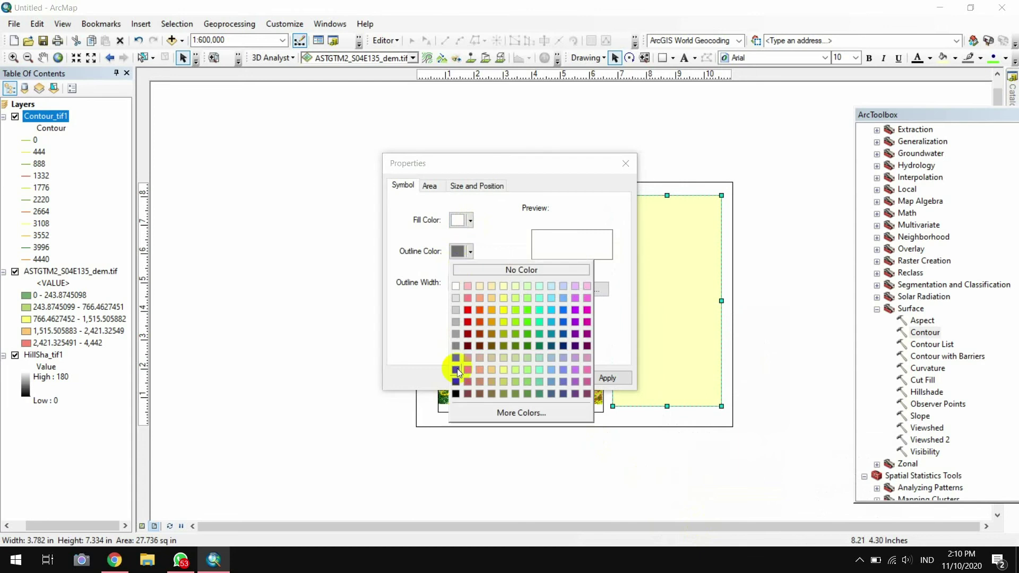
left_click(459, 397)
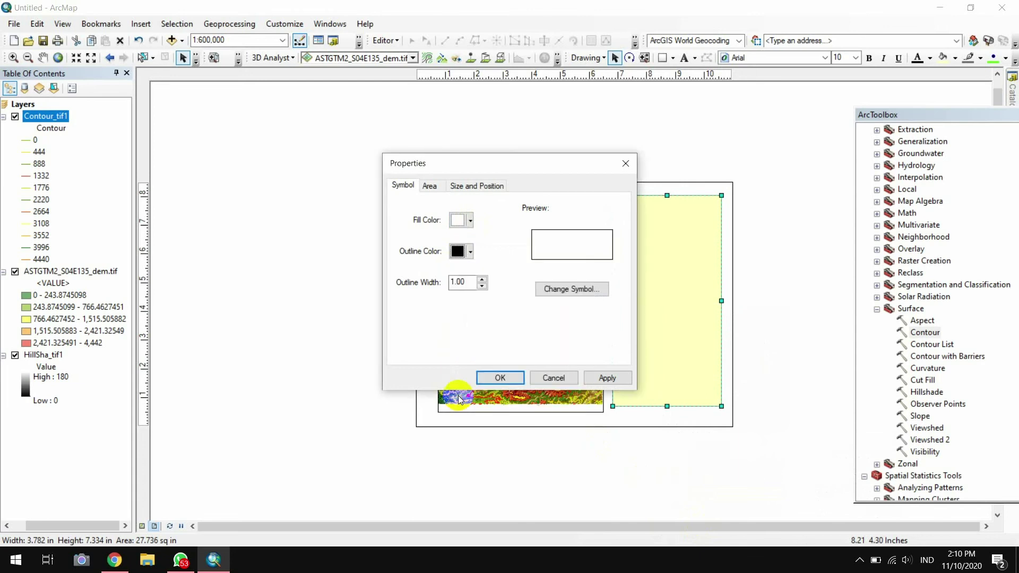
left_click(485, 375)
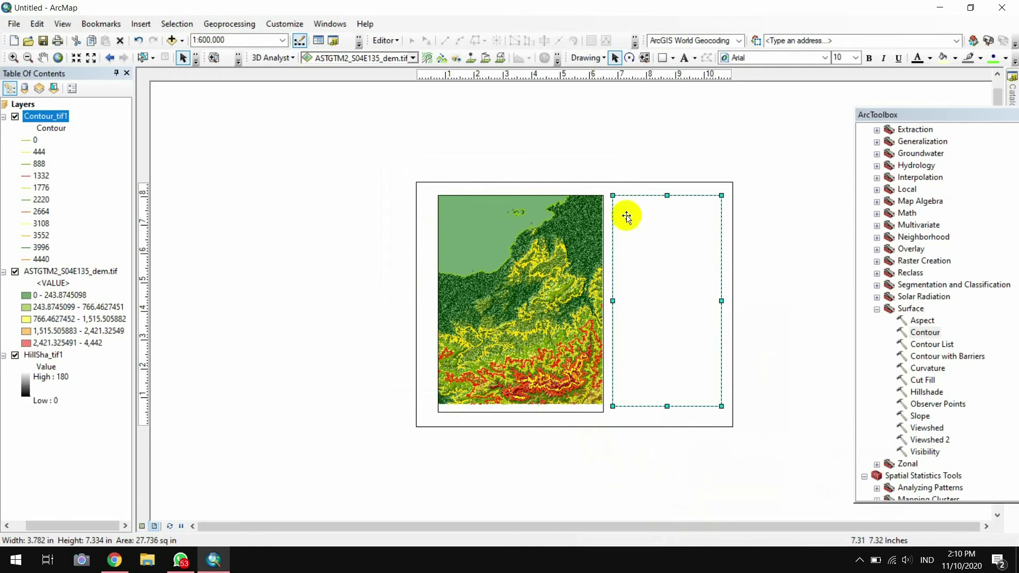
Extend the panel's bottom edge down to line up with the map frame's bottom
left_click(682, 123)
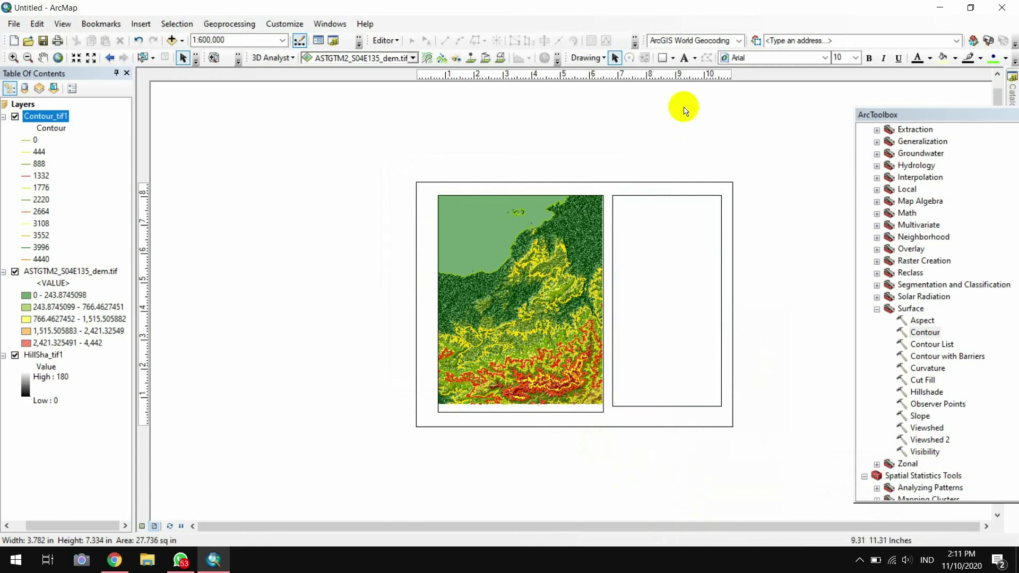
left_click(676, 346)
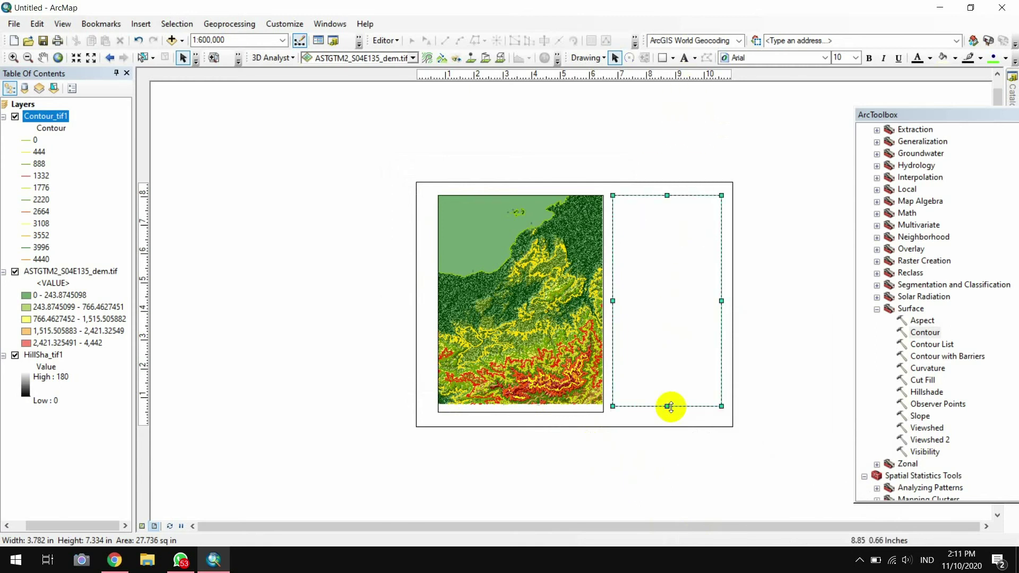
left_click_drag(667, 407, 670, 411)
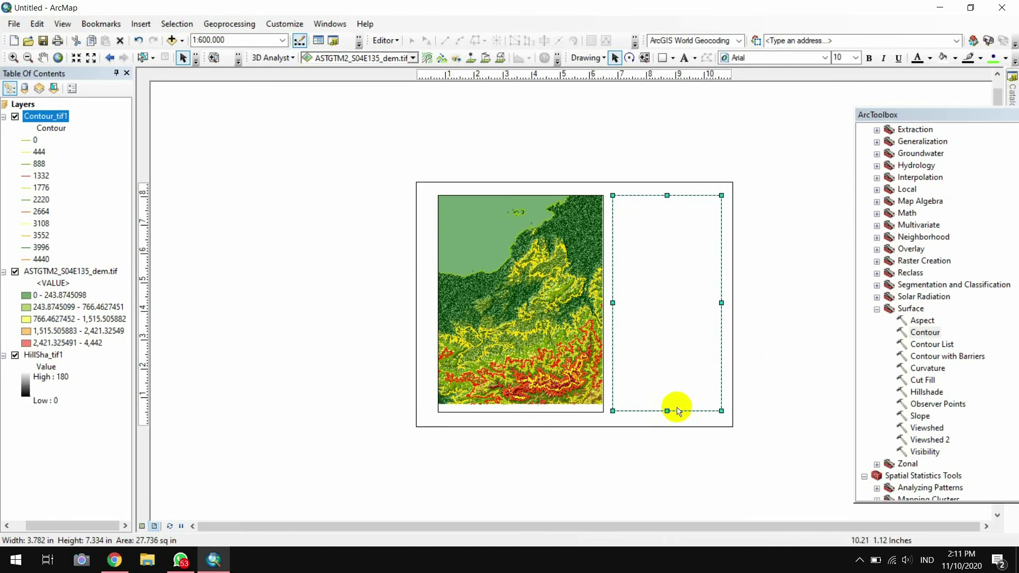
left_click(781, 406)
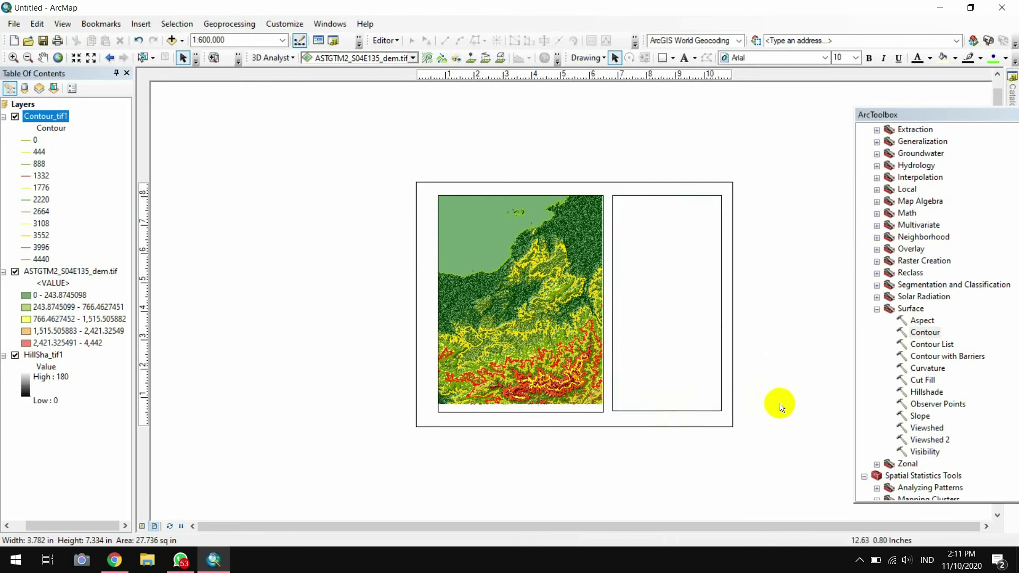
Add the text 'PETA TOPOGRAFI' at the top of the right panel
left_click(693, 58)
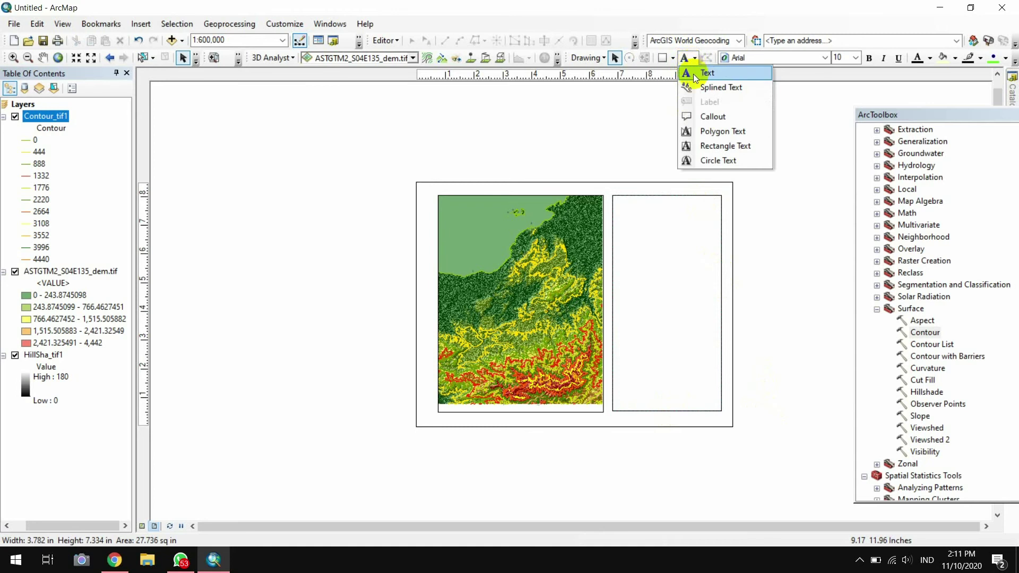
left_click(694, 76)
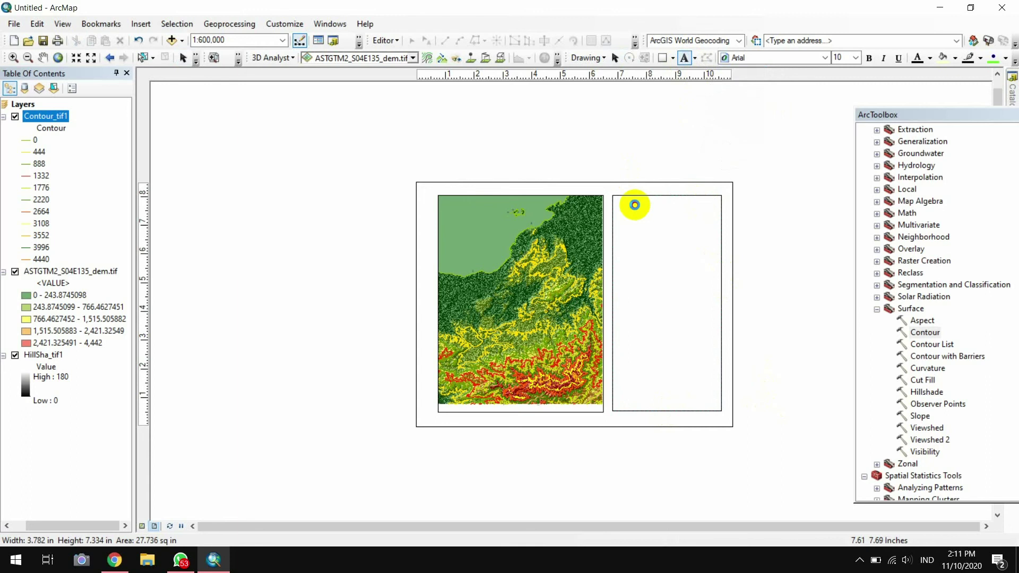
left_click(635, 205)
type("PETA TOPOGRAFI")
key("Return")
Set the title to size 16 Times New Roman and nudge it slightly right
left_click(855, 58)
left_click(839, 166)
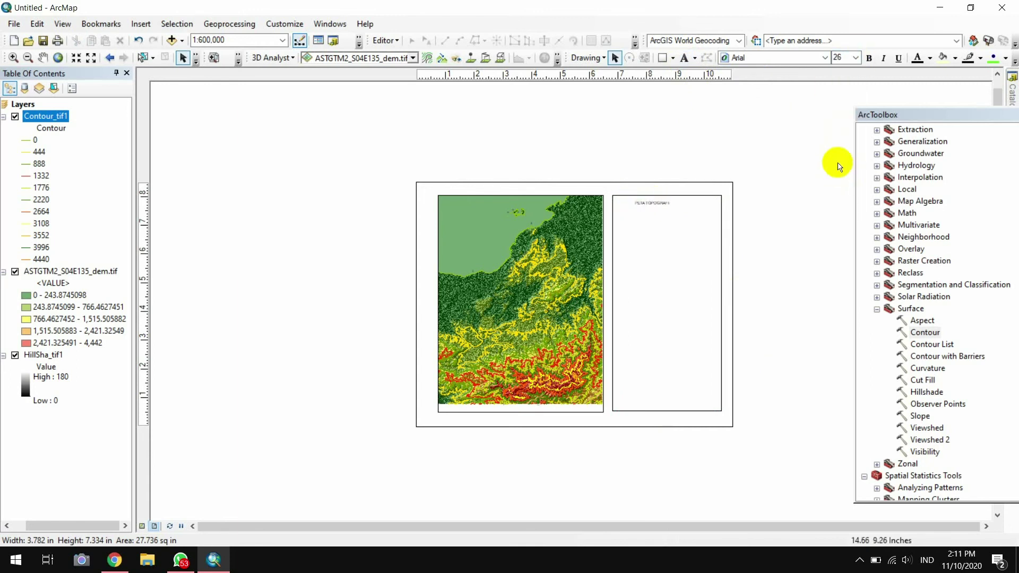
double_click(652, 202)
key("ctrl+Tab")
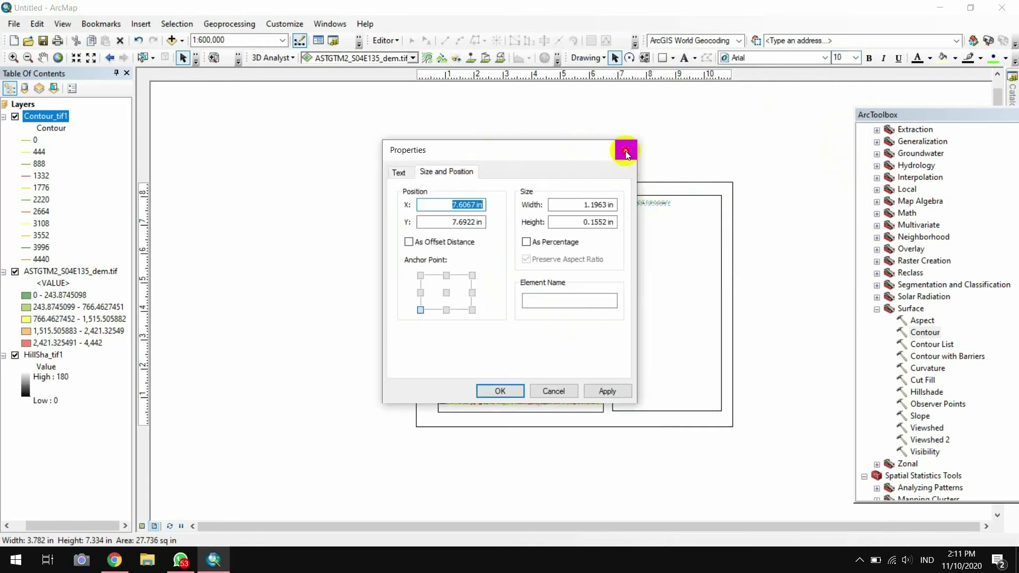
left_click(626, 151)
left_click(855, 58)
left_click(842, 128)
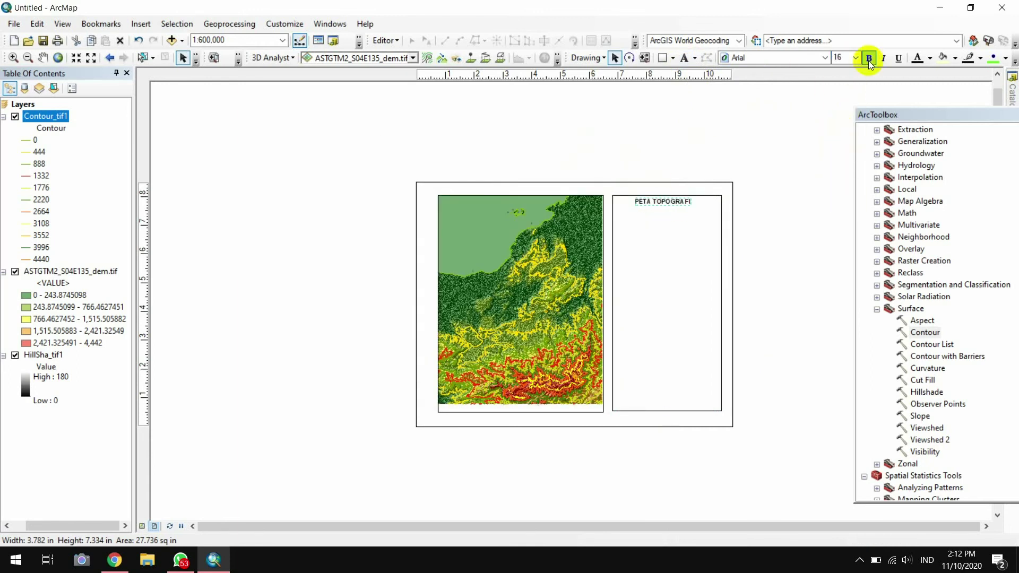
left_click(825, 57)
scroll(818, 119, "down", 20)
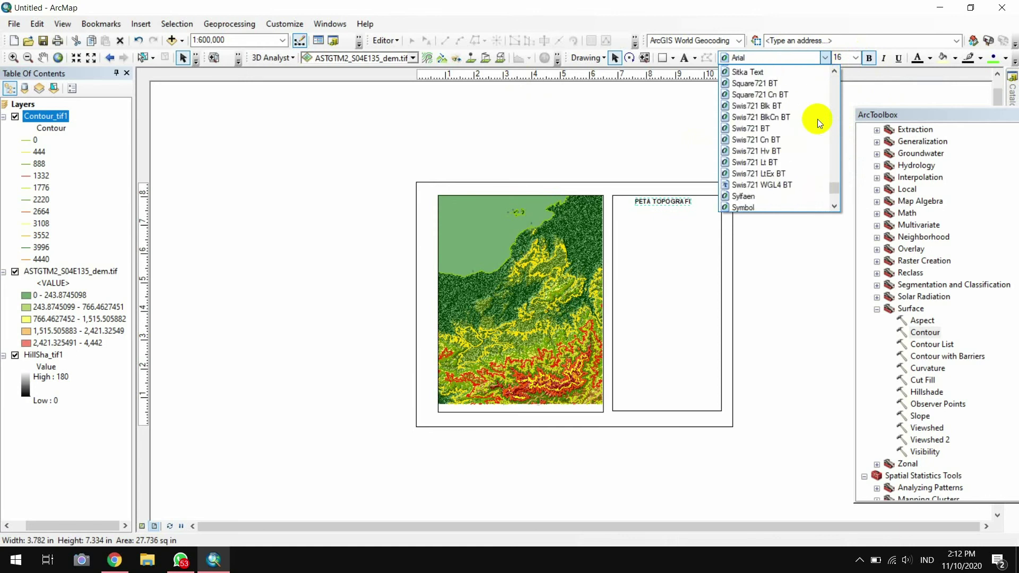
scroll(818, 119, "down", 3)
left_click(817, 119)
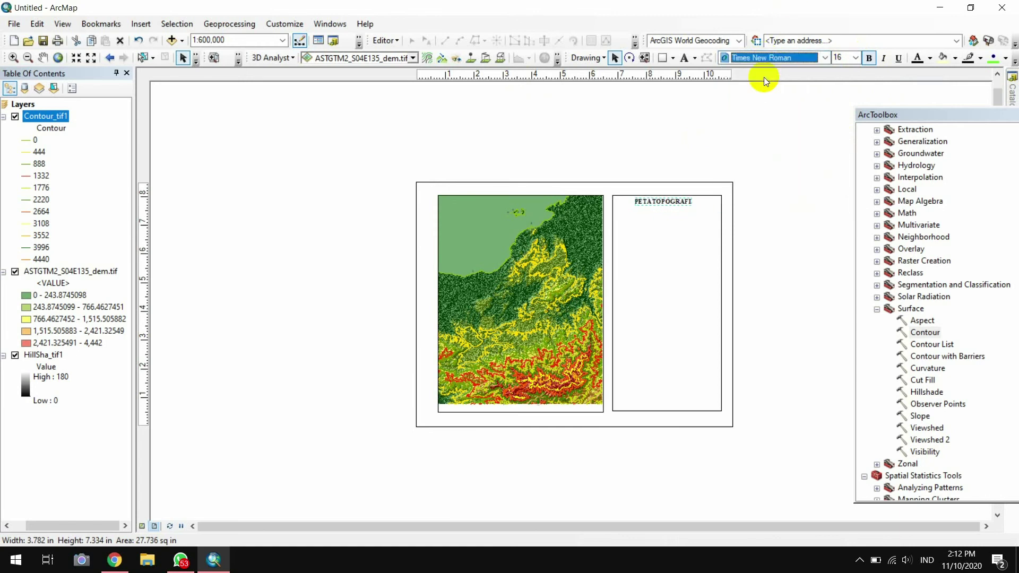
left_click_drag(662, 202, 665, 201)
Add a second title line reading 'PROVINSI PAPUA'
left_click(783, 253)
left_click(663, 206)
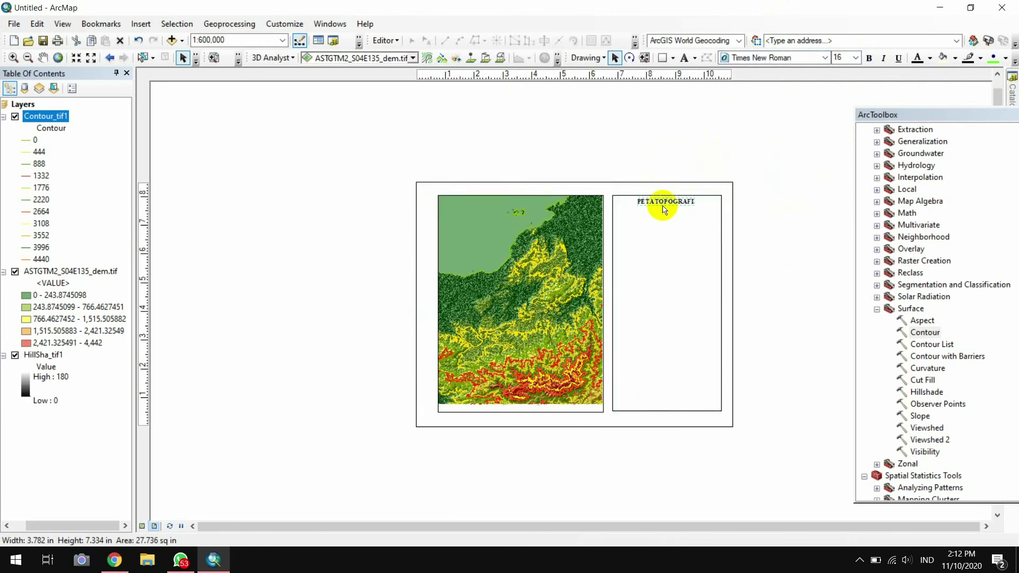
double_click(663, 209)
left_click(398, 171)
left_click(478, 209)
key("Return")
type("PULAU PAPUA")
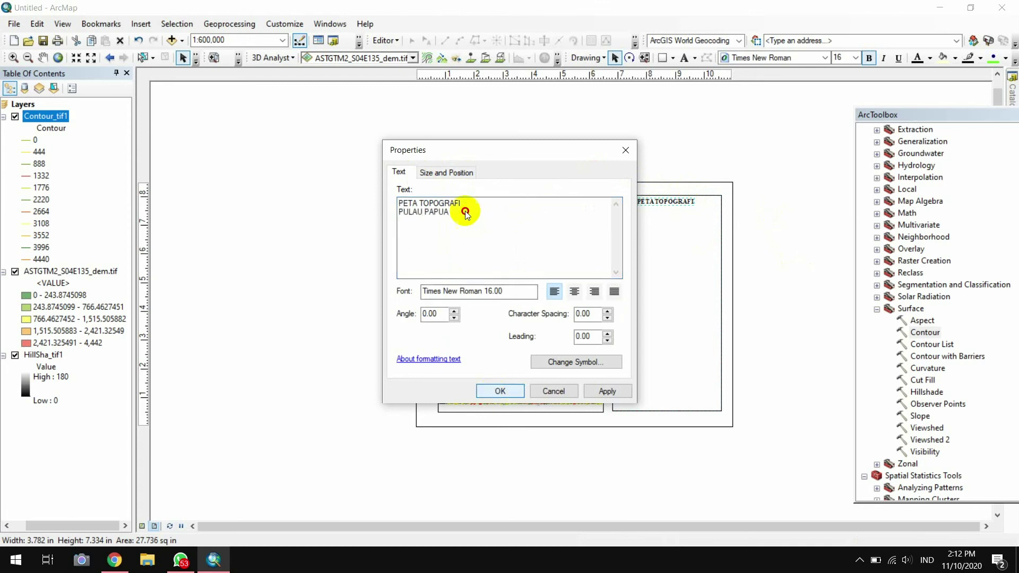
key("BackSpace")
key("BackSpace")
key("BackSpace")
key("BackSpace")
key("BackSpace")
key("BackSpace")
key("BackSpace")
key("BackSpace")
key("BackSpace")
key("BackSpace")
key("BackSpace")
type("PROVINSI PAPUA")
left_click(500, 392)
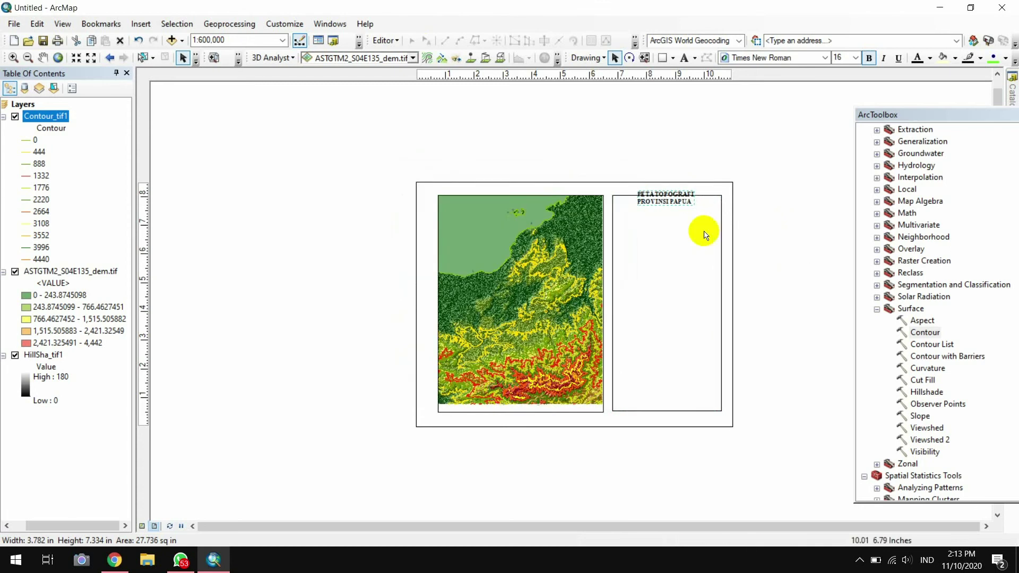
left_click(780, 280)
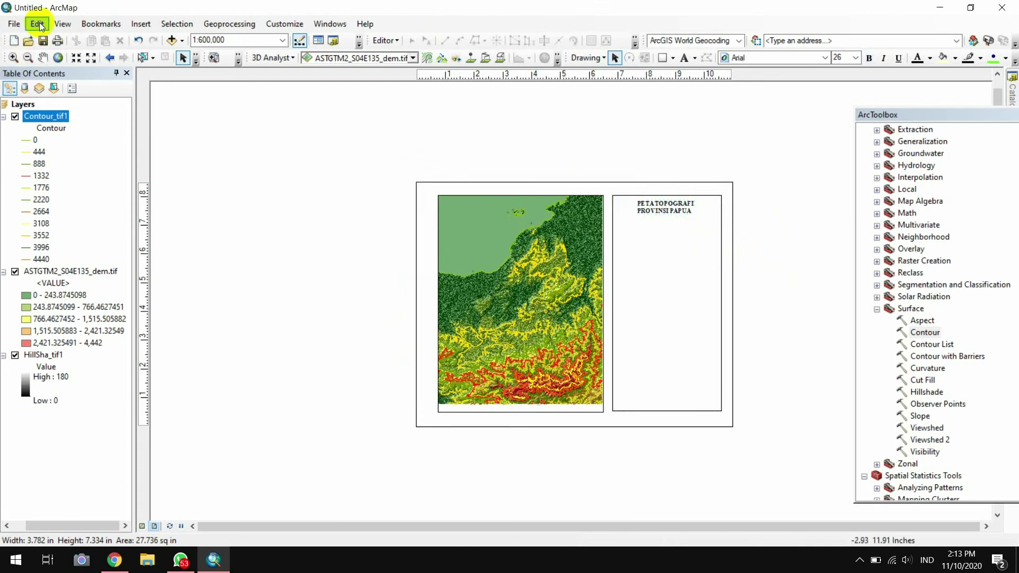
Start a scale bar with the Alternating Scale Bar 2 style
left_click(135, 28)
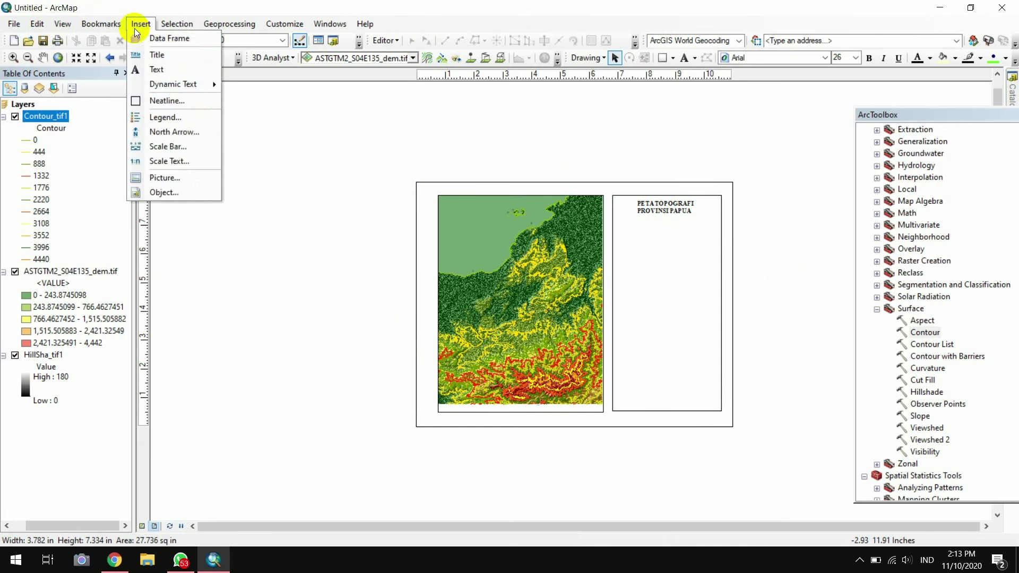
left_click(208, 143)
scroll(208, 143, "down", 2)
left_click(116, 178)
left_click(286, 241)
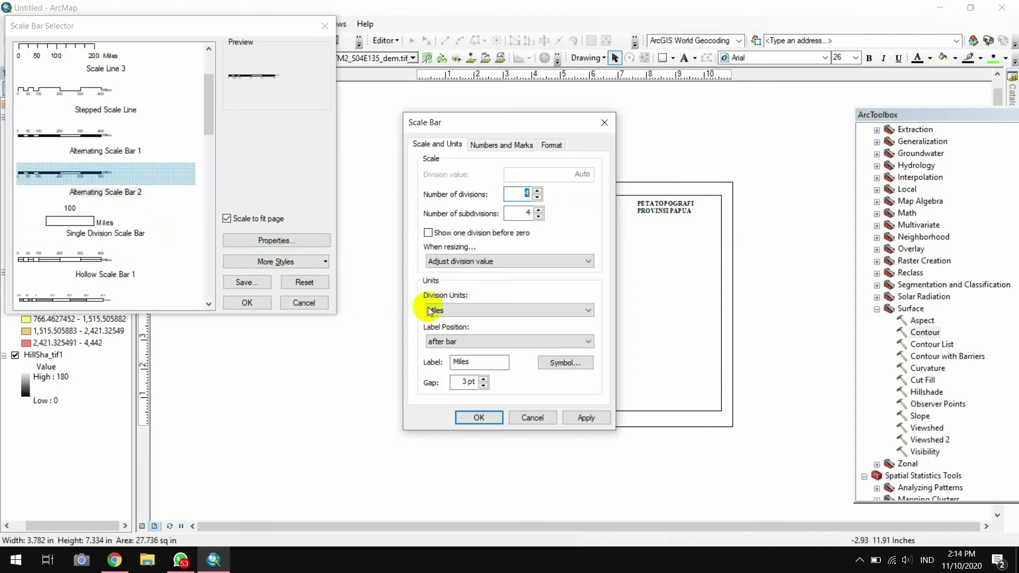
Set the scale bar divisions to Kilometers, put the unit label below center, and change its font
left_click(444, 310)
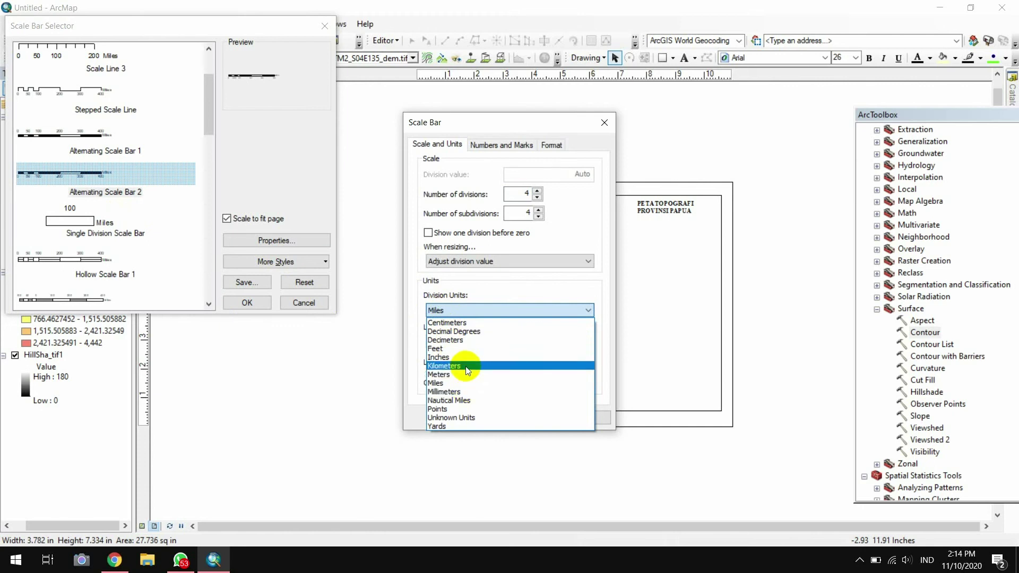
left_click(459, 366)
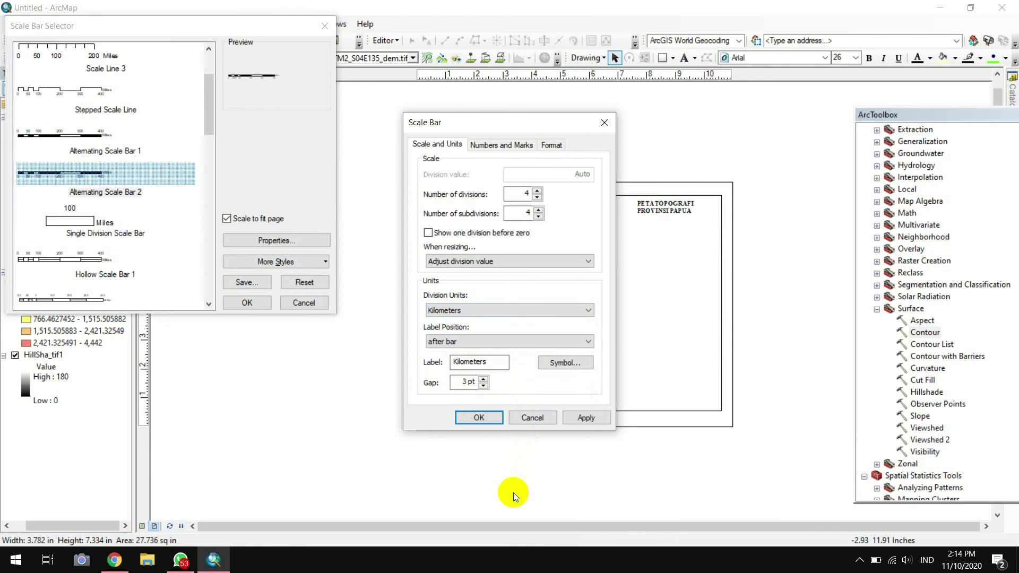
left_click(583, 345)
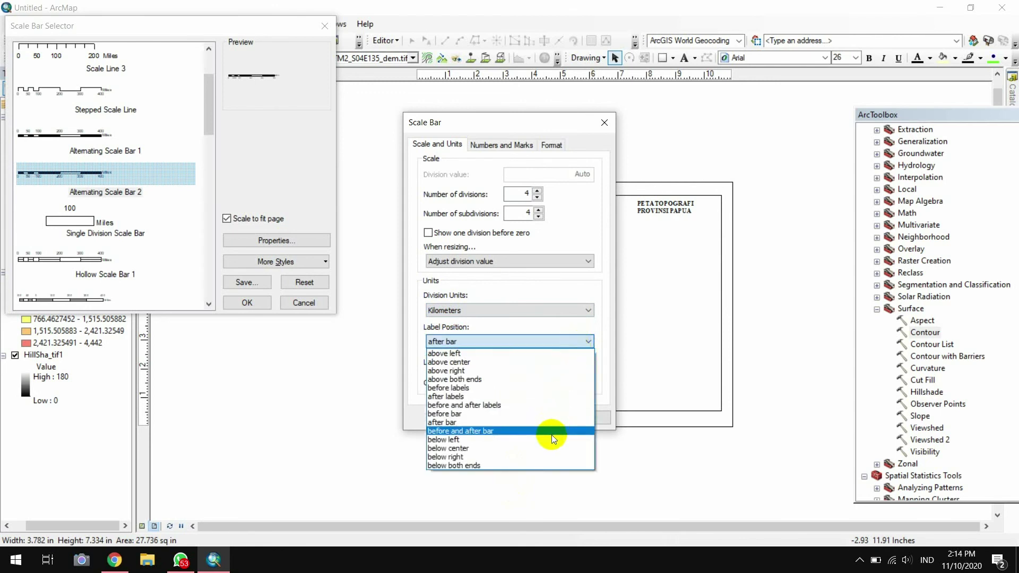
left_click(552, 448)
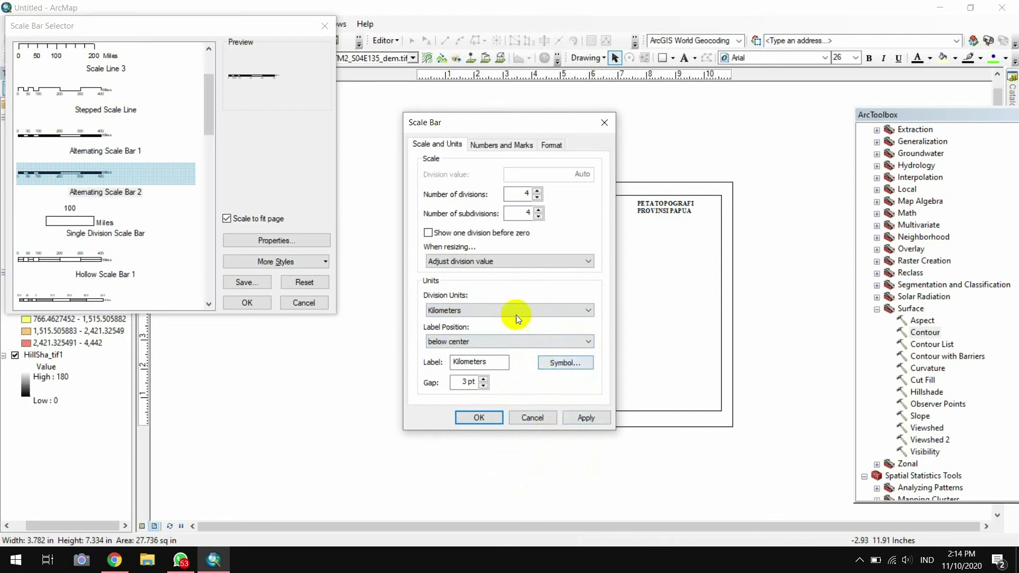
left_click(494, 145)
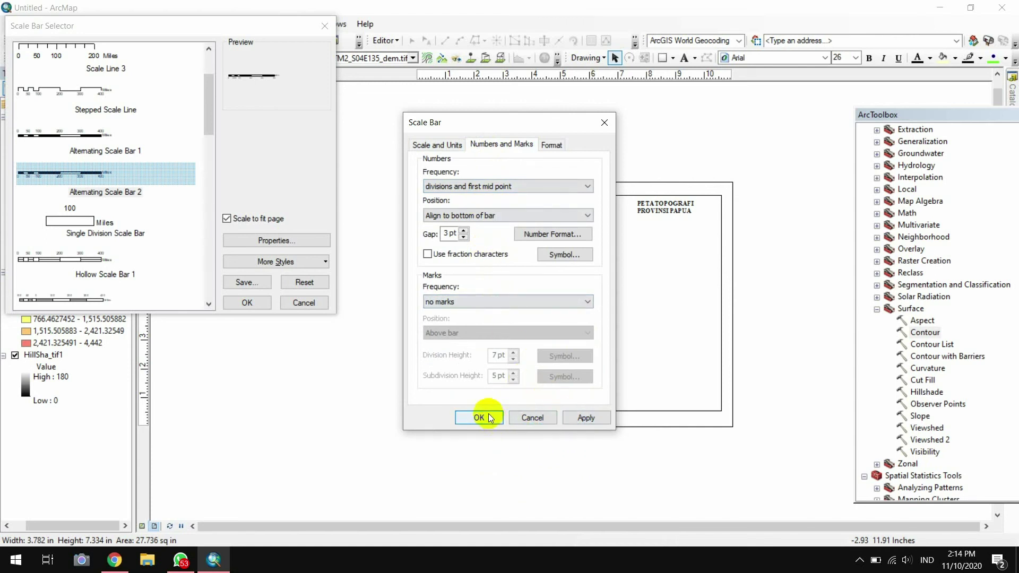
left_click(552, 154)
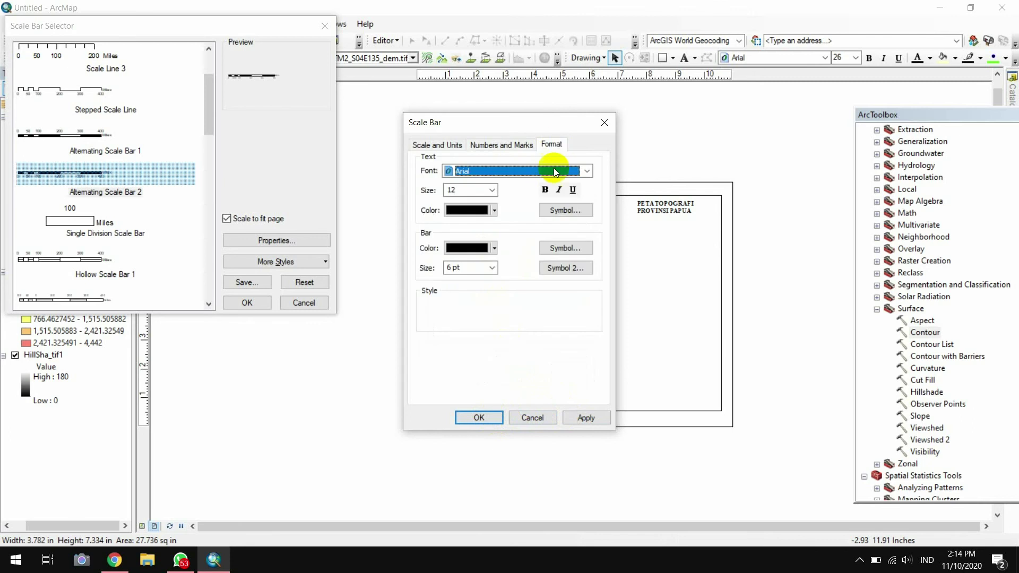
left_click(586, 171)
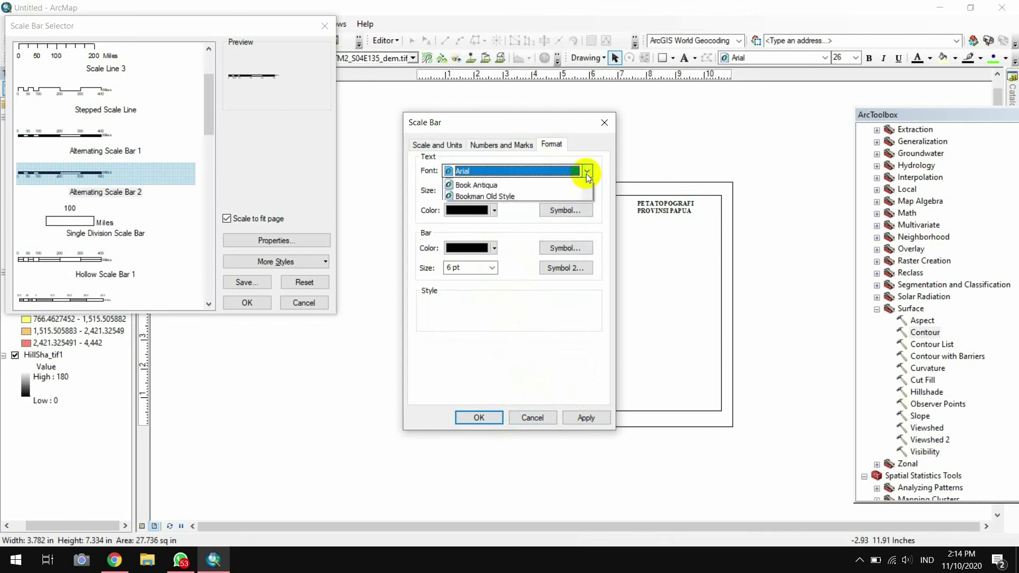
left_click(543, 172)
key("Return")
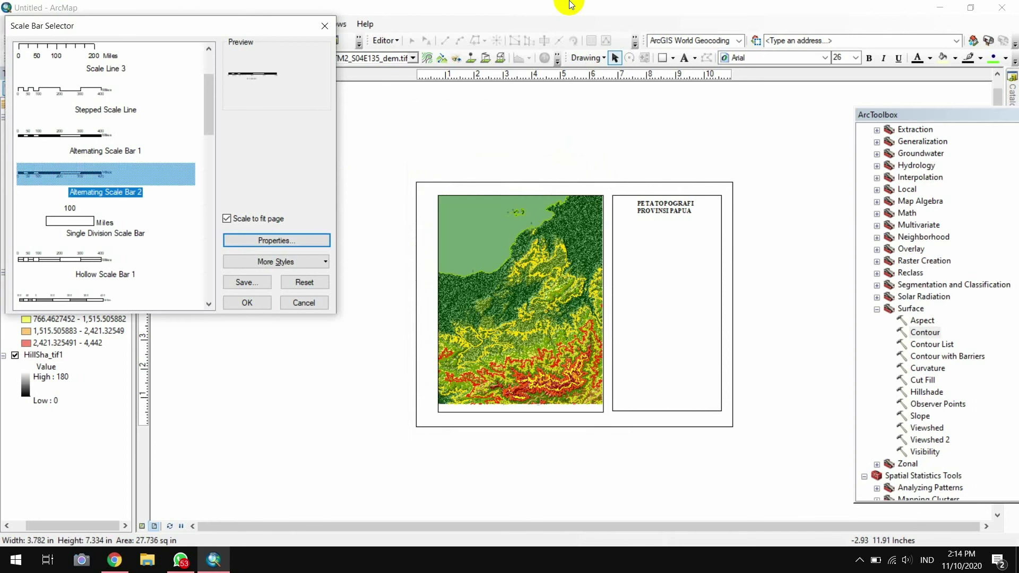
Insert the kilometre Alternating Scale Bar 2 and move it into the right panel below the title
left_click(279, 244)
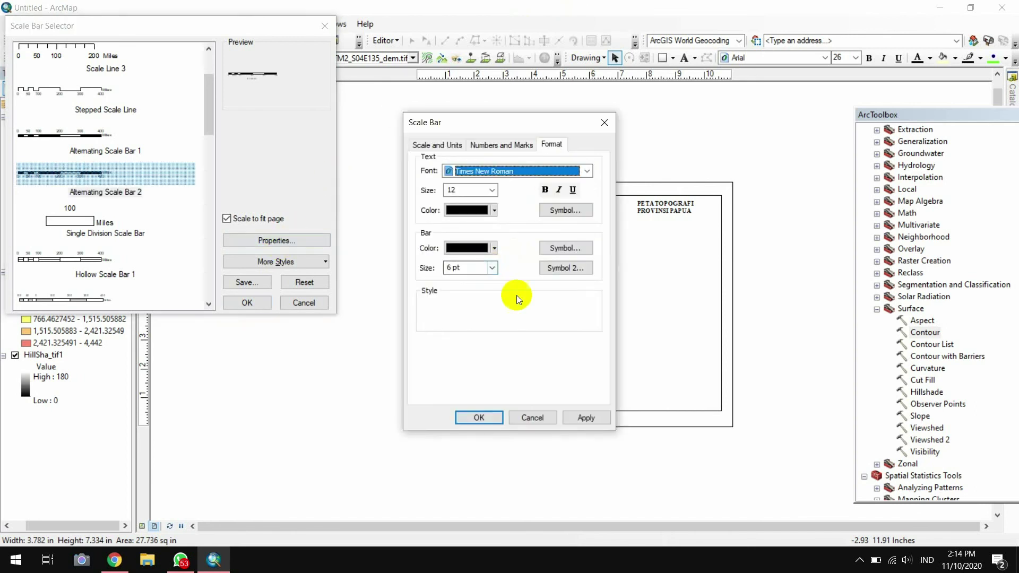
left_click(493, 417)
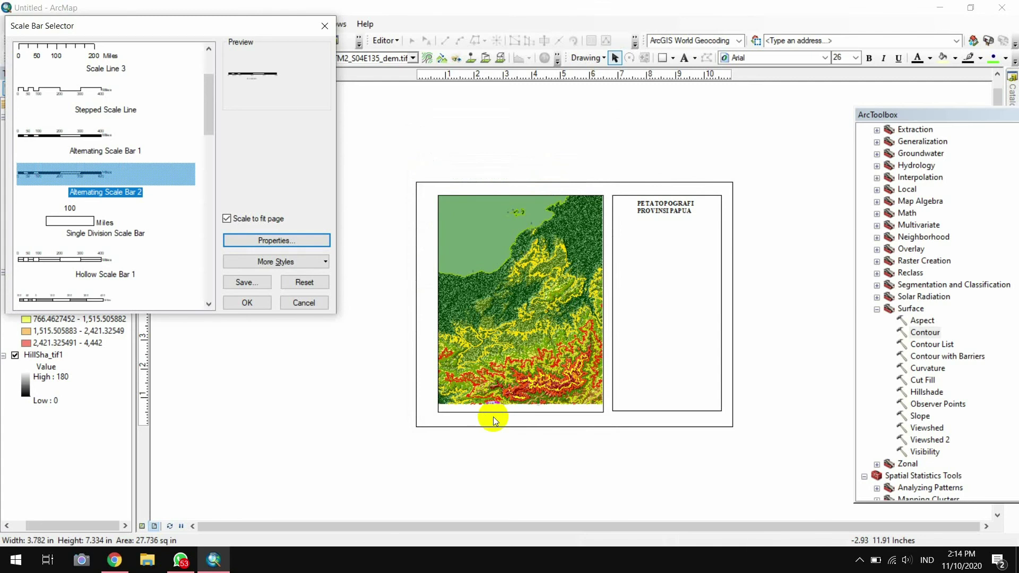
left_click(247, 303)
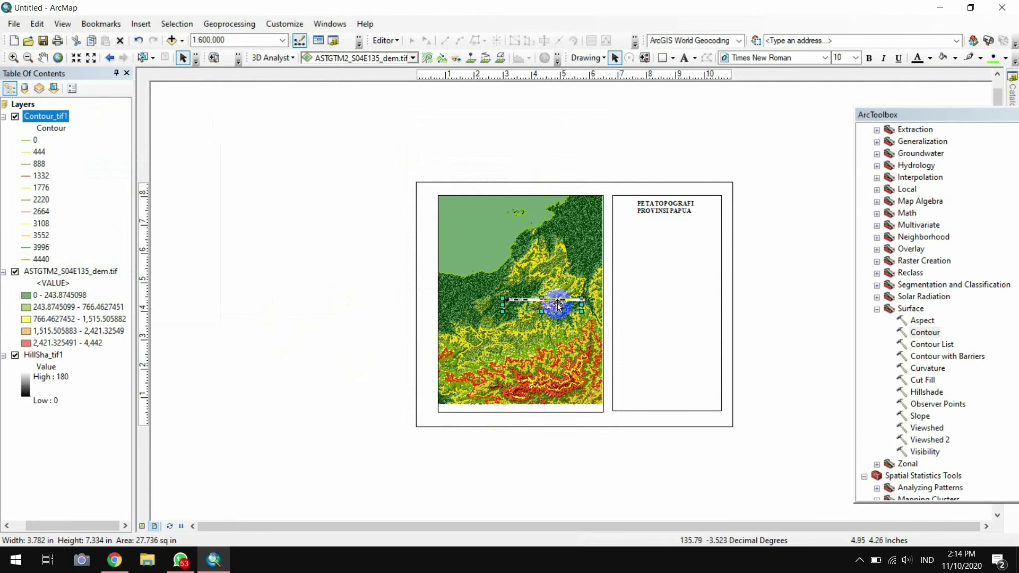
left_click_drag(558, 304, 681, 279)
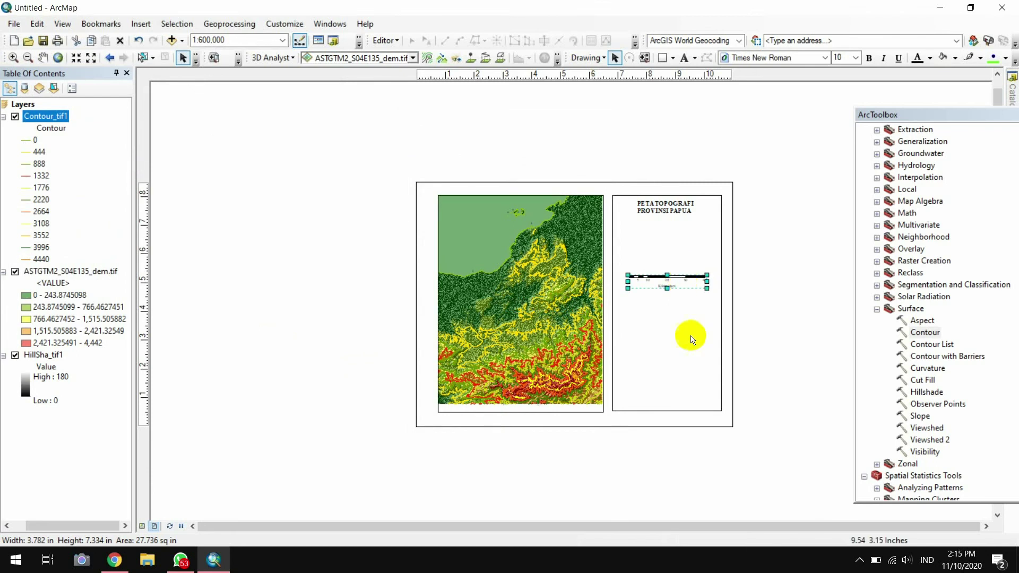
left_click(690, 340)
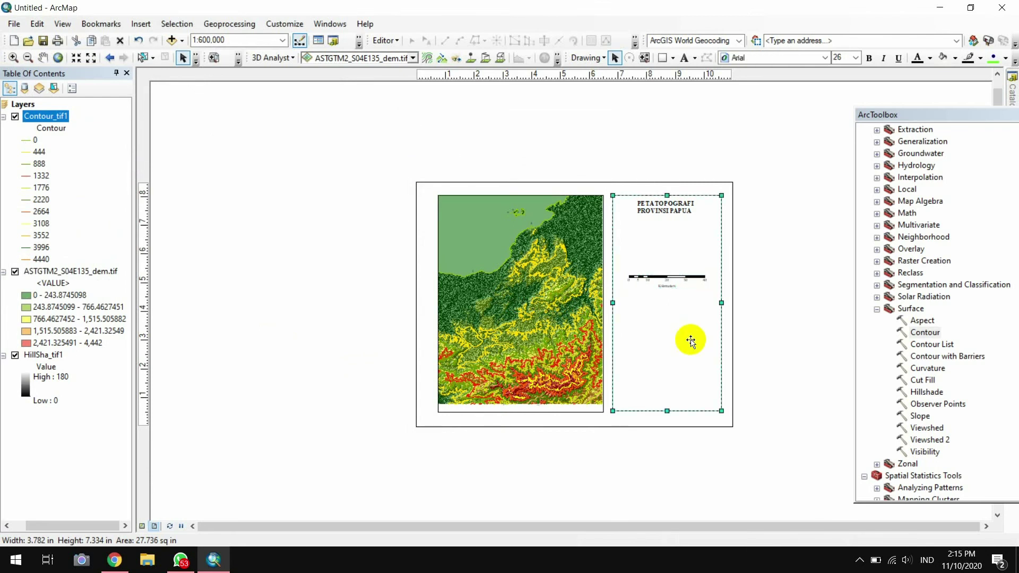
Insert the 'logo undip' picture from the Praktikum Geologi Laut Modul 4 2020 folder
left_click(785, 346)
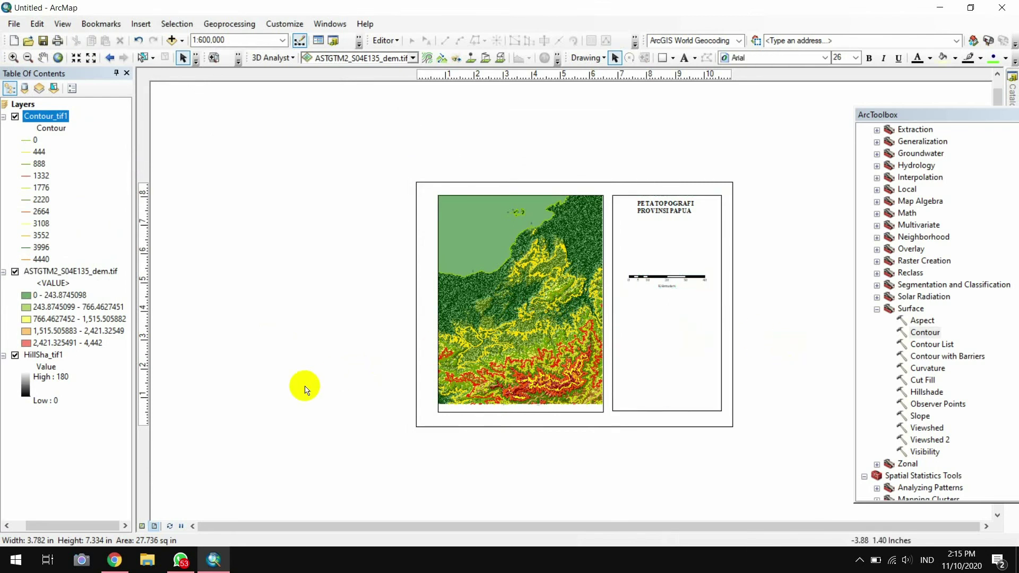
left_click(140, 24)
left_click(173, 172)
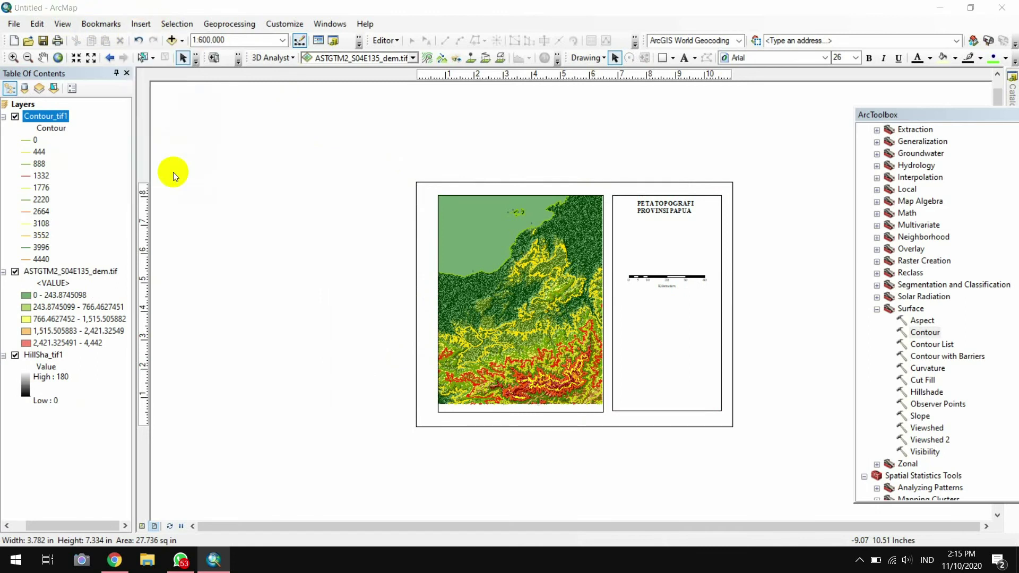
double_click(485, 324)
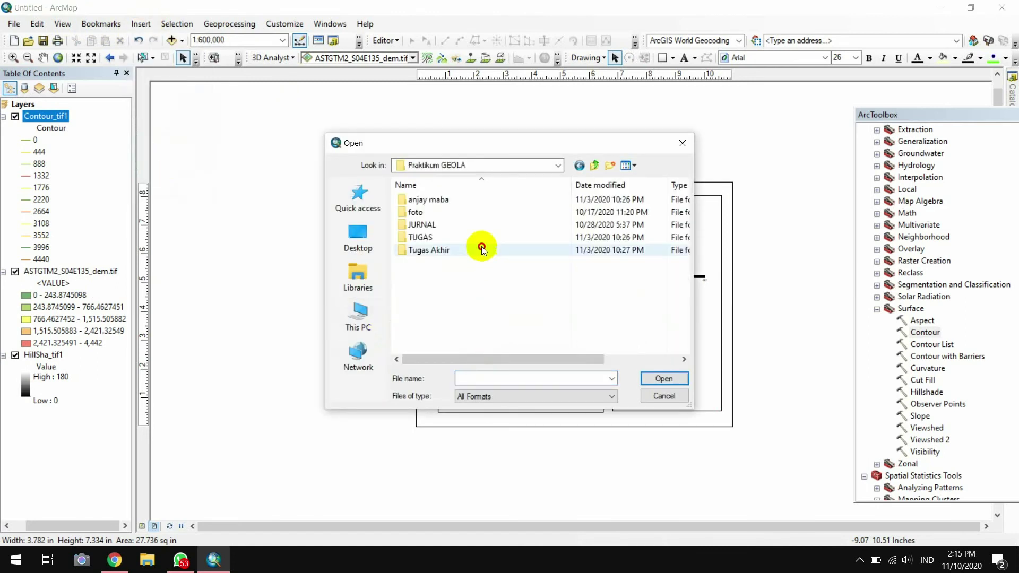
double_click(478, 246)
double_click(497, 206)
left_click(626, 250)
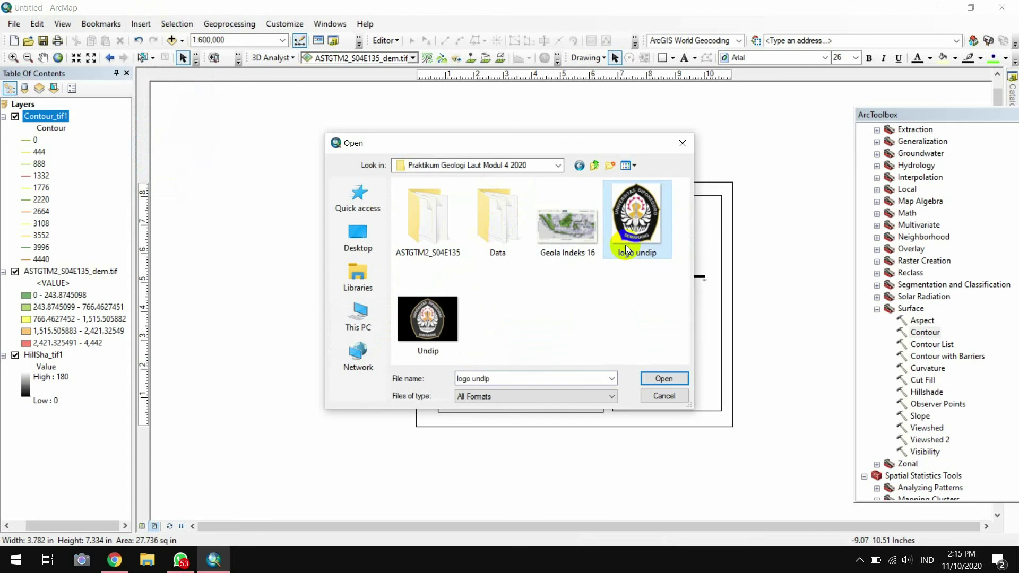
left_click(673, 376)
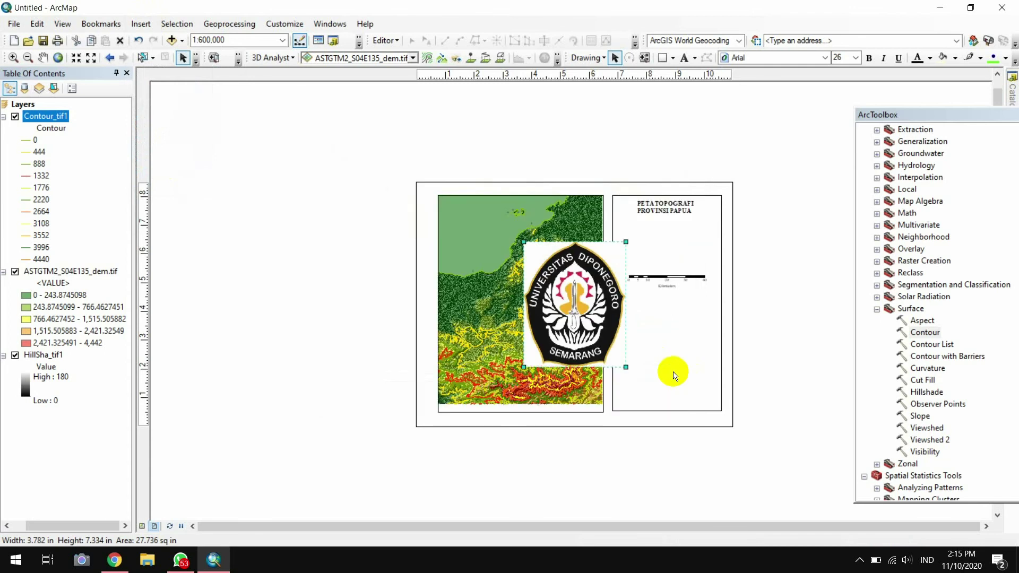
Shrink the logo, place it under the title, and shift the scale bar slightly up
left_click(528, 239)
left_click_drag(528, 240, 681, 276)
left_click(666, 249)
left_click(679, 314)
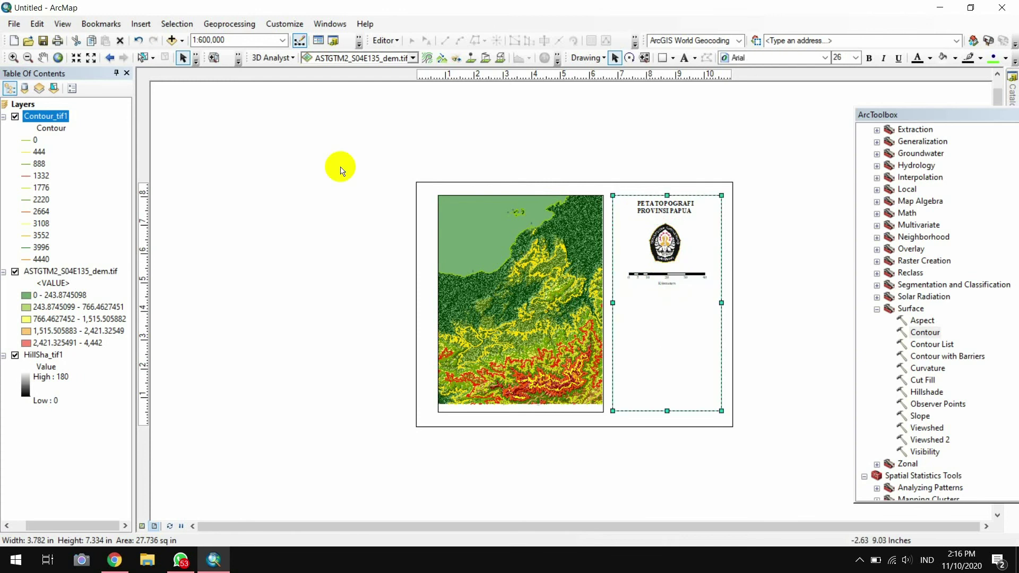
Create a legend containing only the ASTGTM2_S04E135_dem.tif layer
left_click(137, 26)
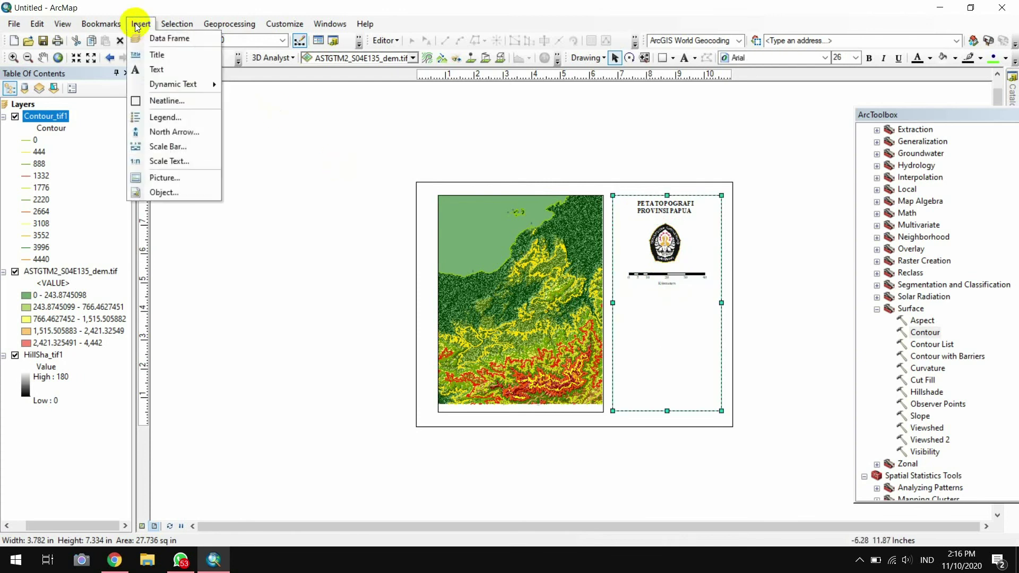
left_click(191, 123)
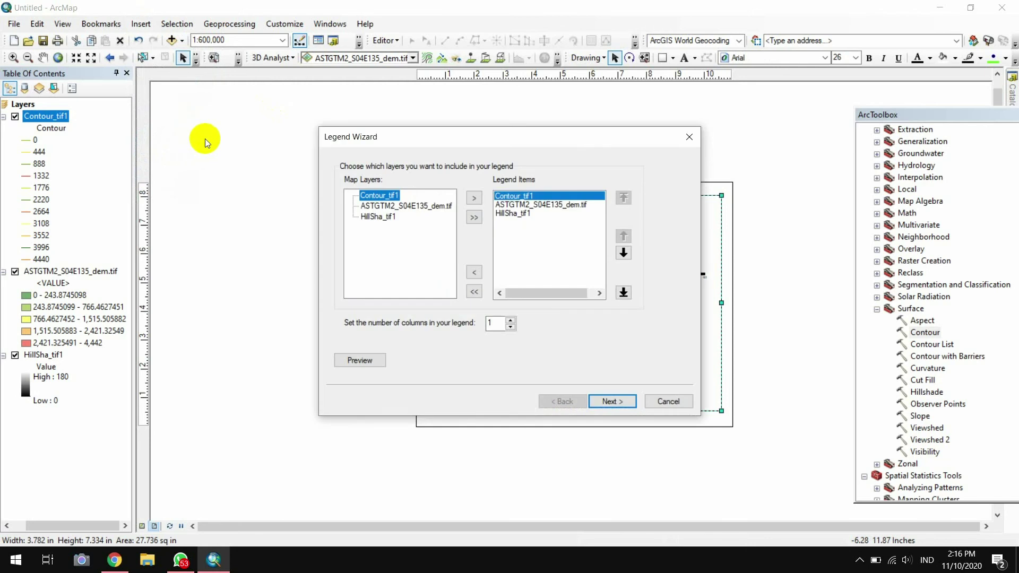
left_click(475, 291)
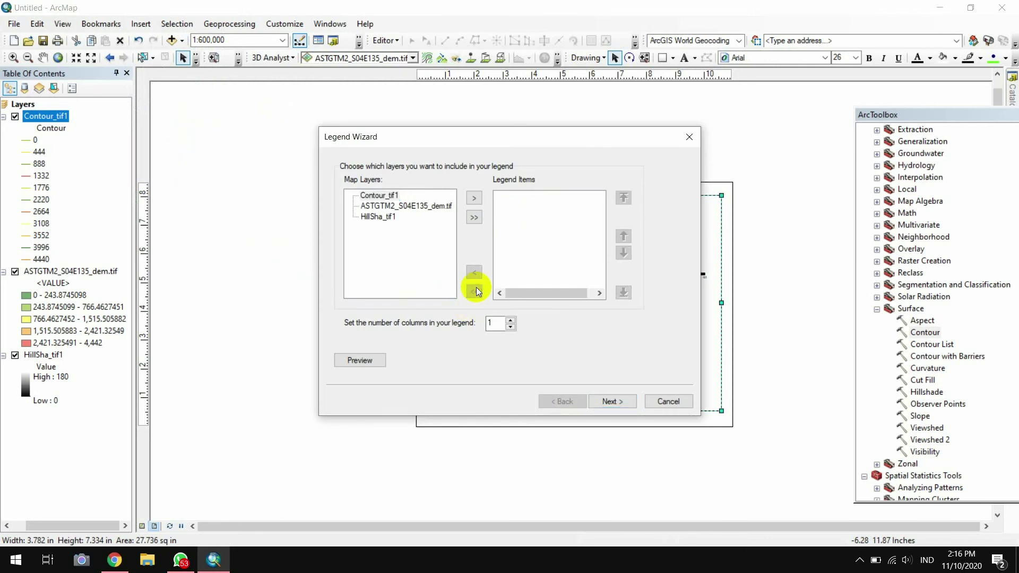
left_click(416, 208)
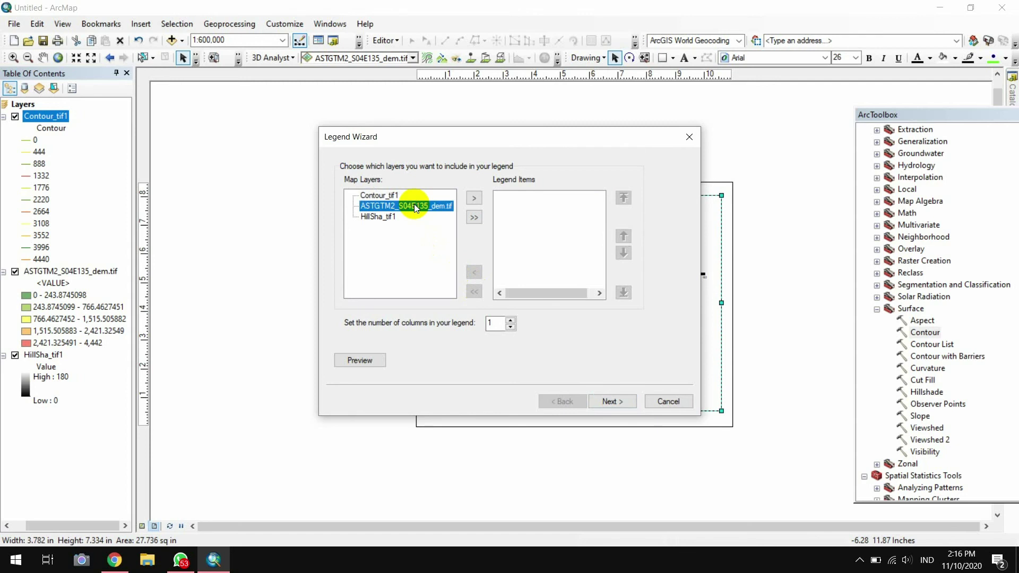
left_click(474, 198)
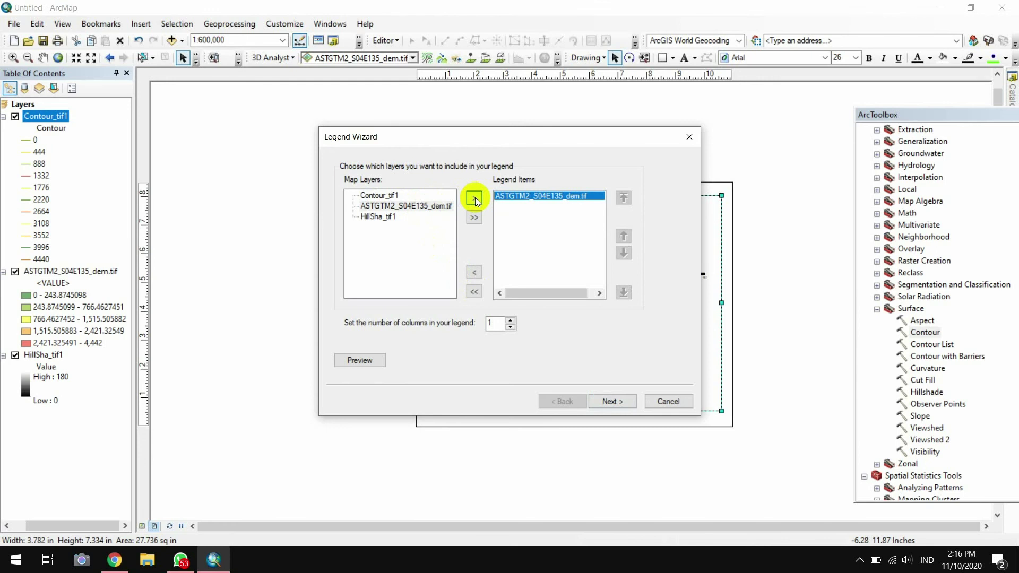
left_click(604, 403)
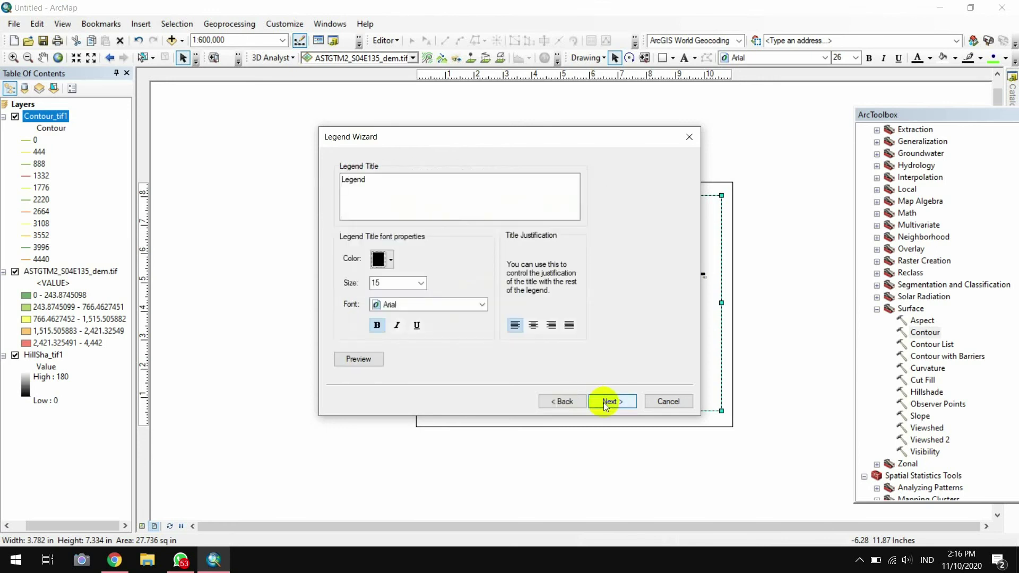
Title the legend 'KETERANGAN' in Times New Roman size 12
left_click(458, 302)
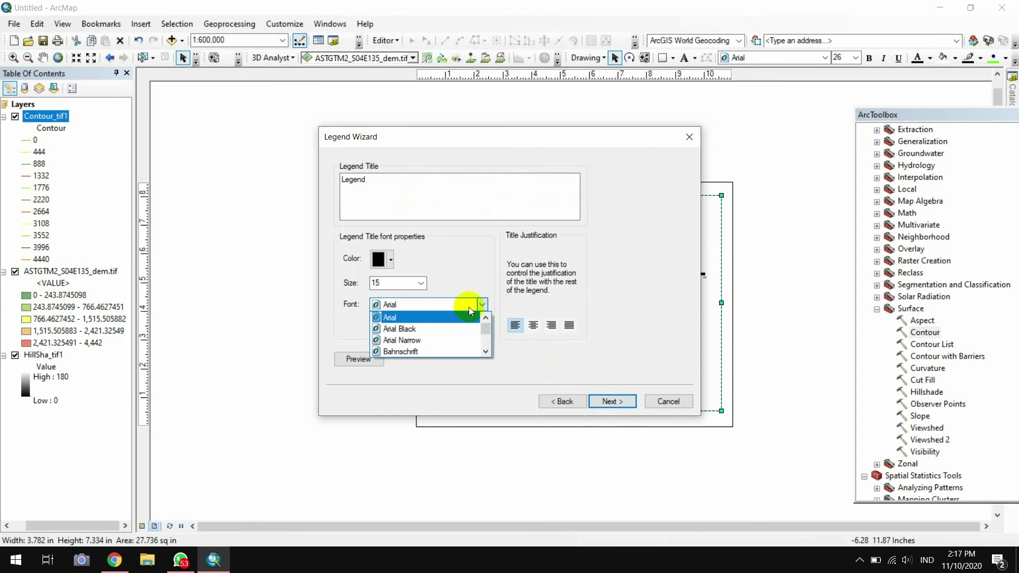
key("t")
key("Down")
key("Return")
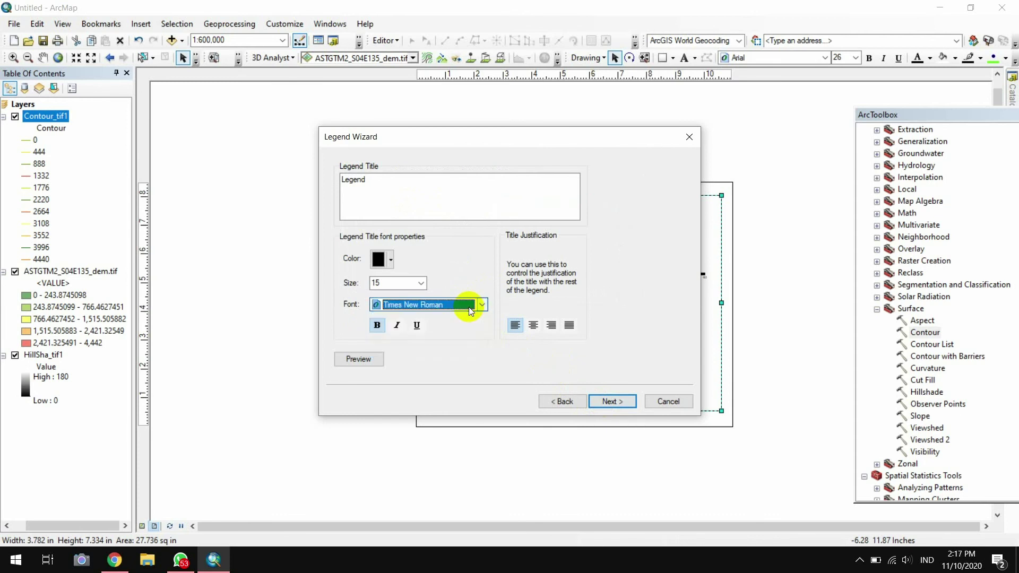
key("Return")
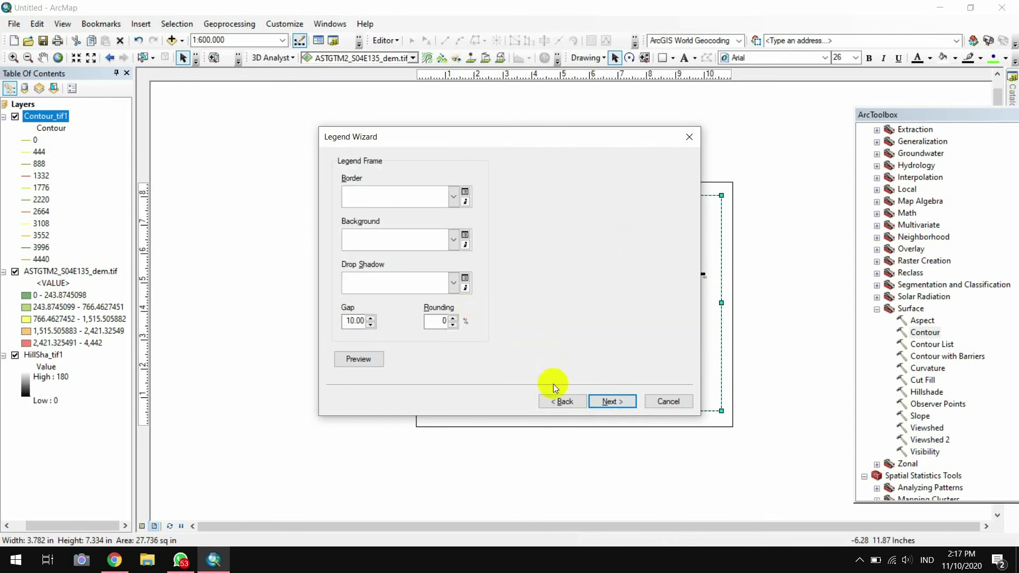
left_click(553, 399)
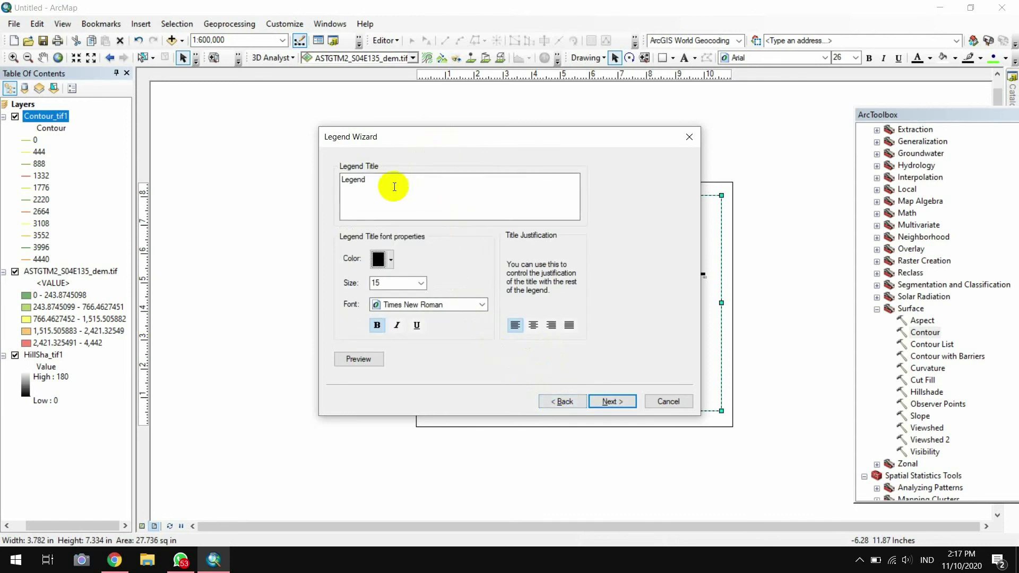
left_click_drag(394, 186, 342, 193)
type("KETERANGAN :")
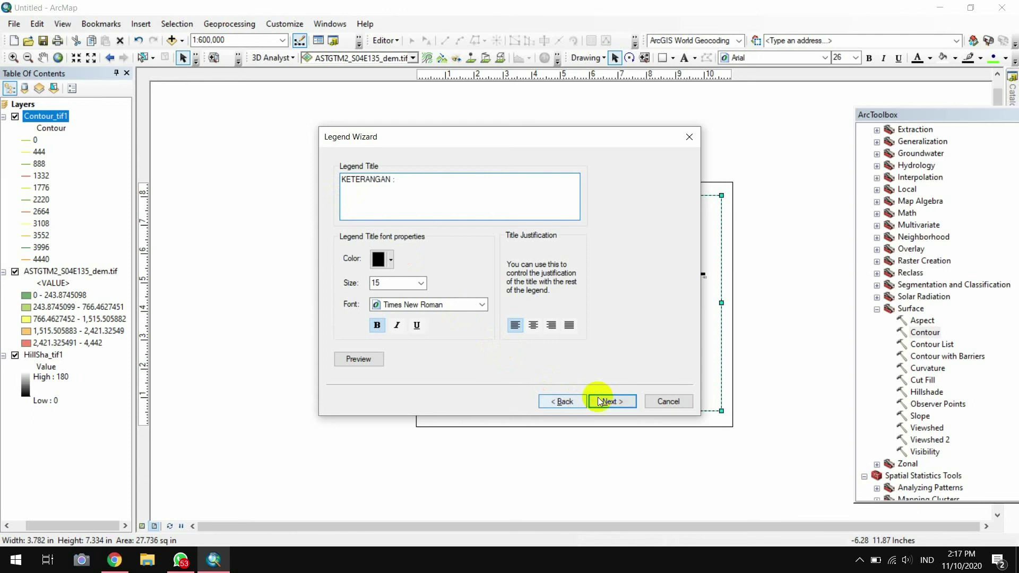
left_click(607, 403)
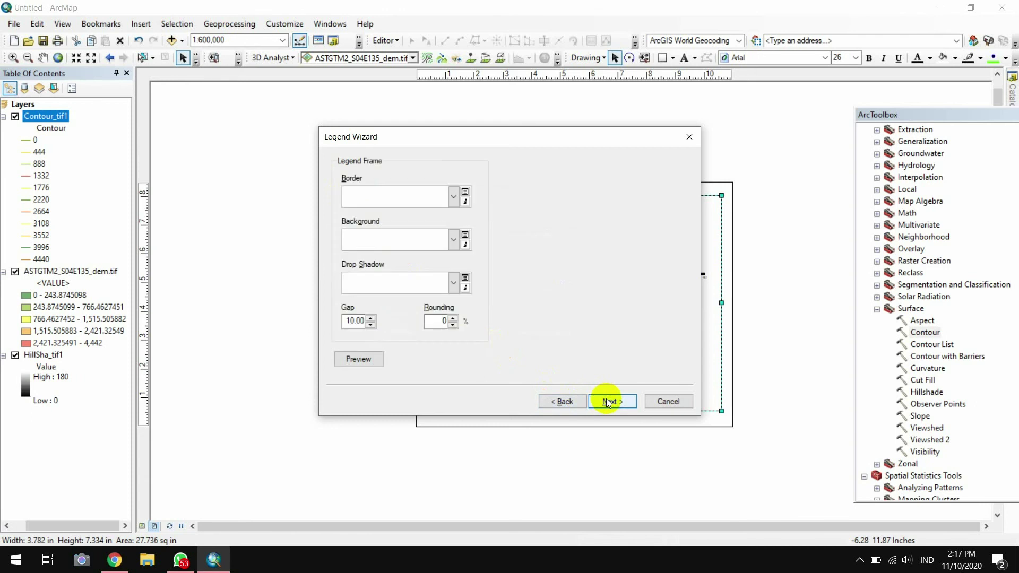
left_click(564, 402)
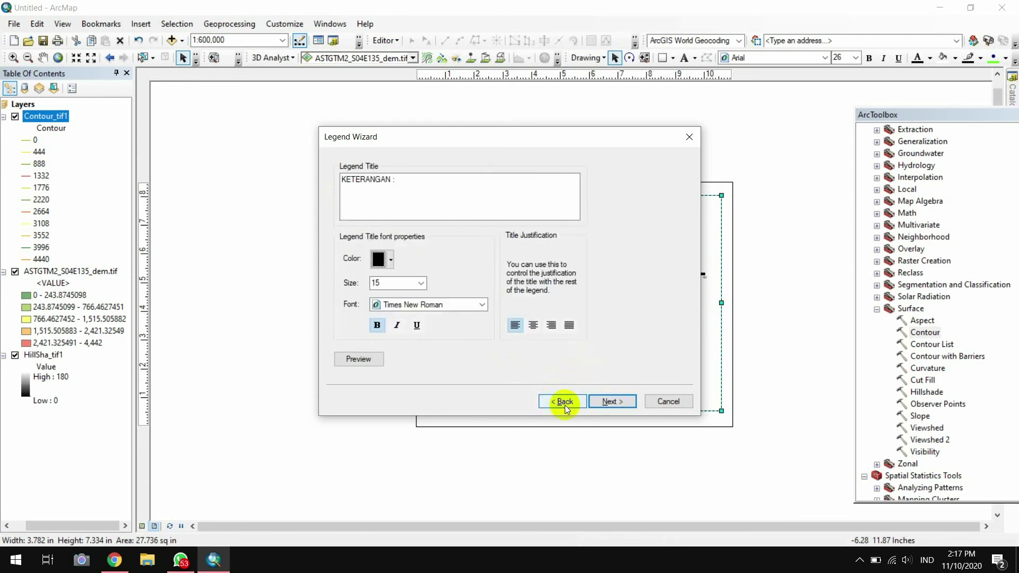
left_click(420, 284)
left_click(423, 298)
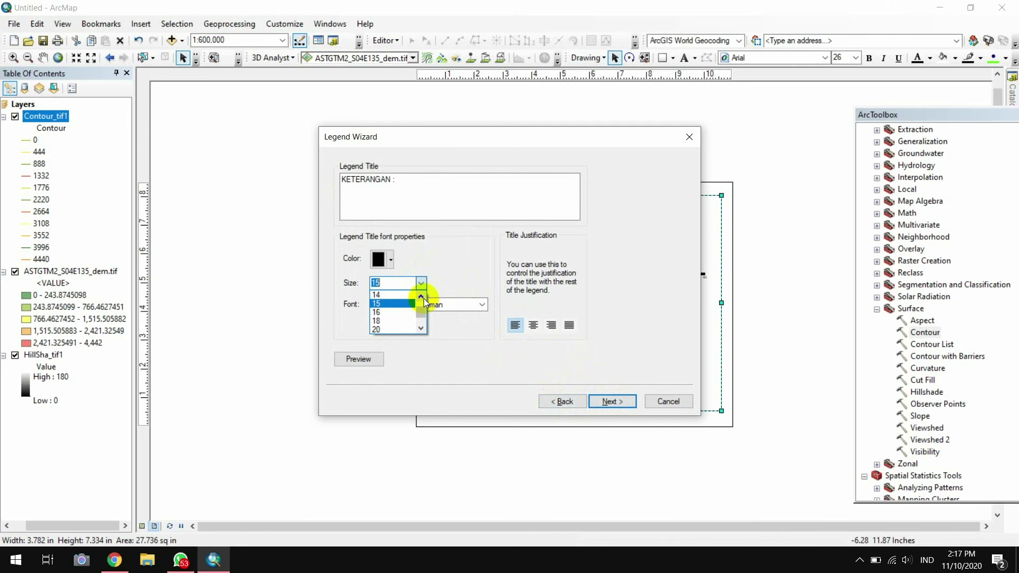
left_click(392, 303)
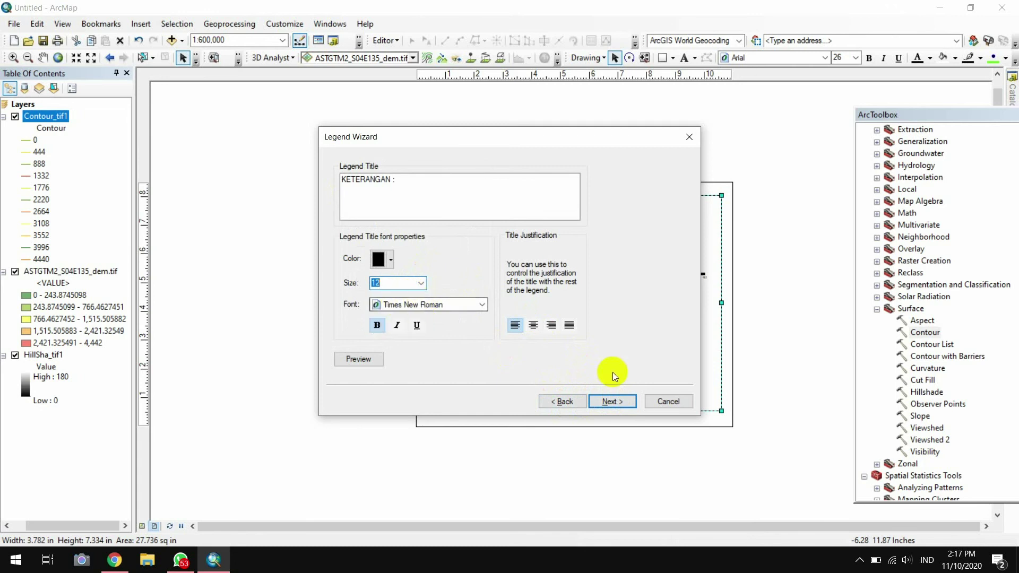
Accept the default frame, patch and spacing settings and place the legend
left_click(618, 398)
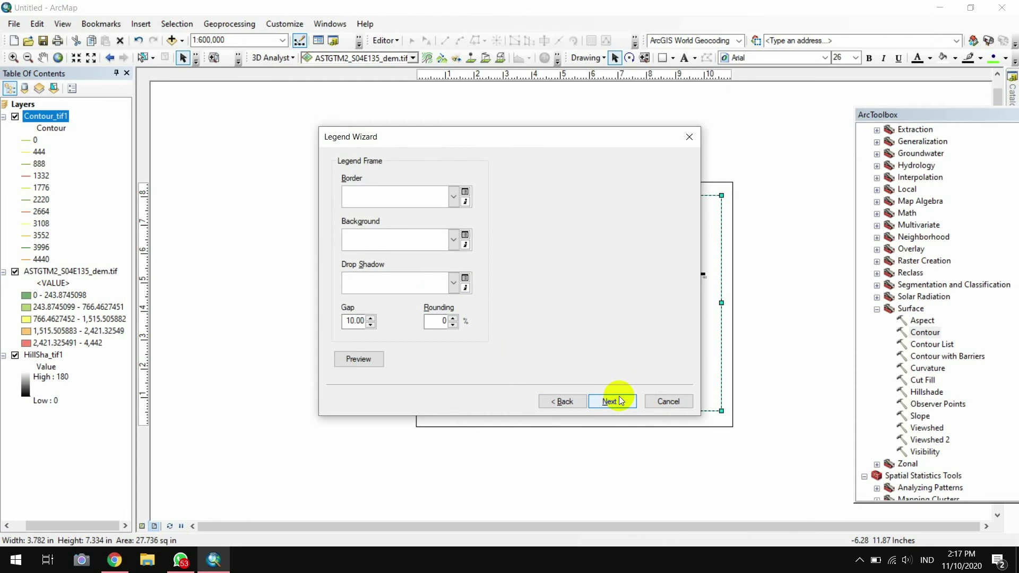
left_click(618, 401)
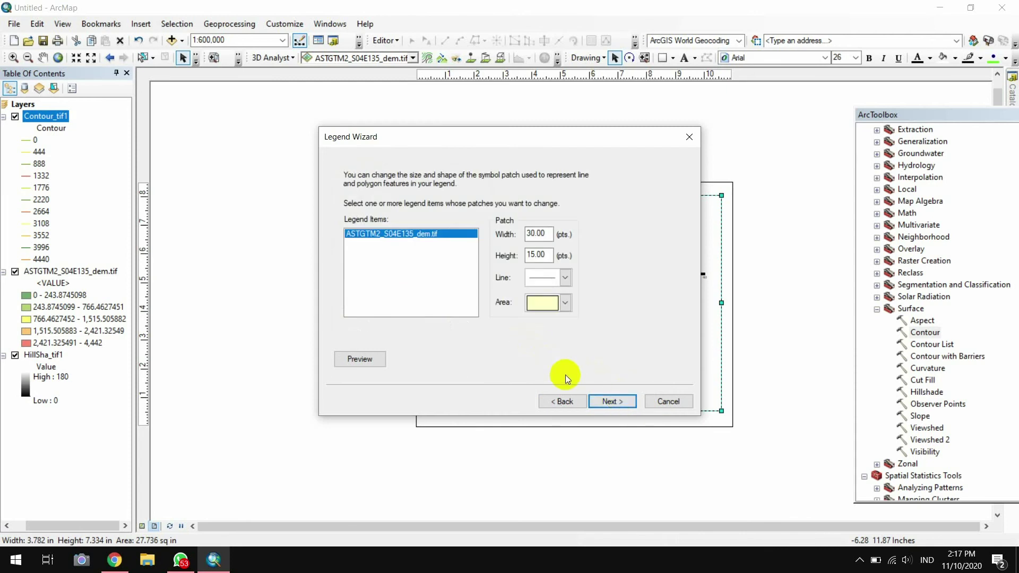
left_click(607, 402)
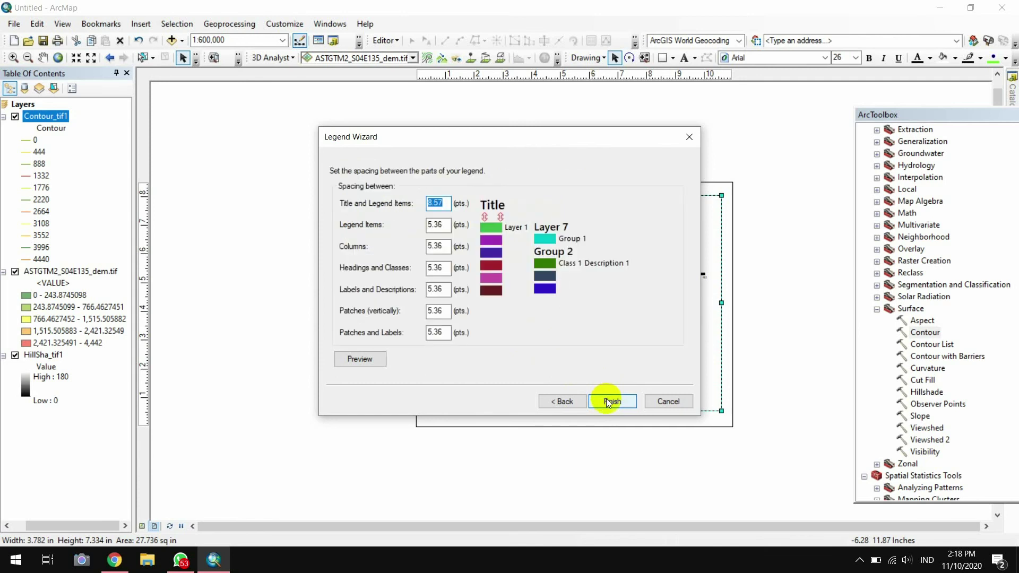
left_click(611, 401)
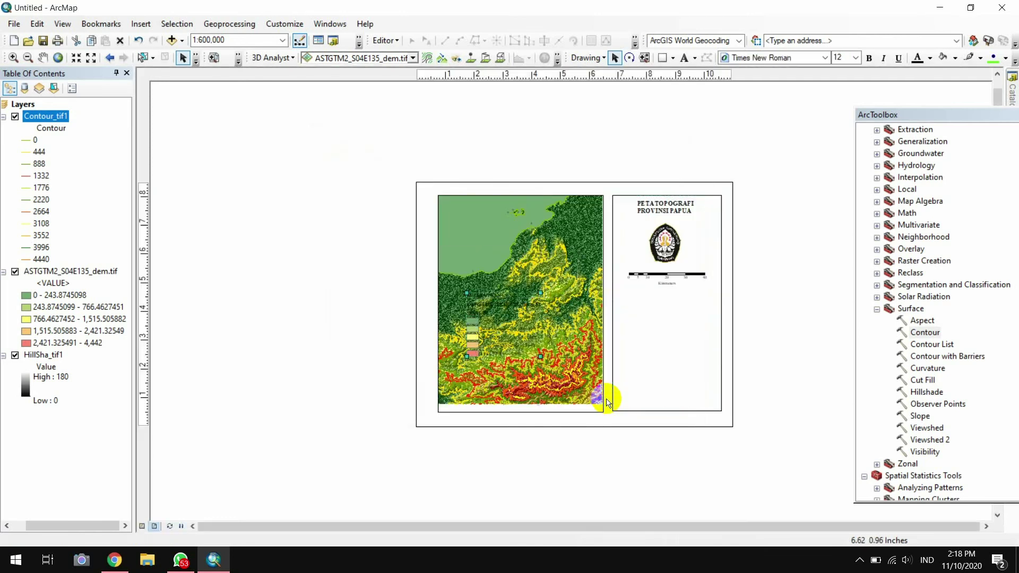
Move the legend under the scale bar in the side panel, convert it to graphics and ungroup it
left_click_drag(480, 309, 648, 328)
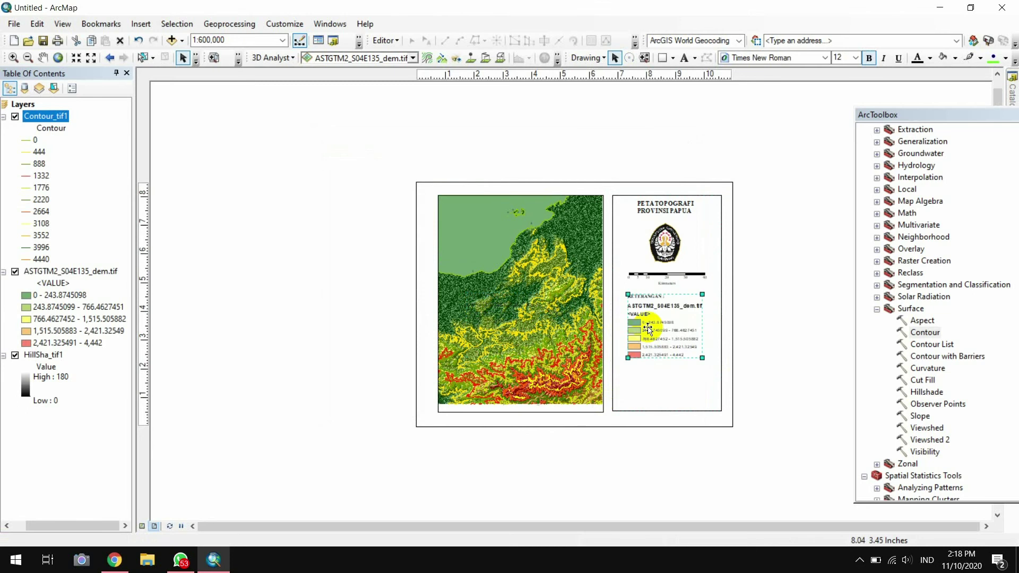
right_click(648, 329)
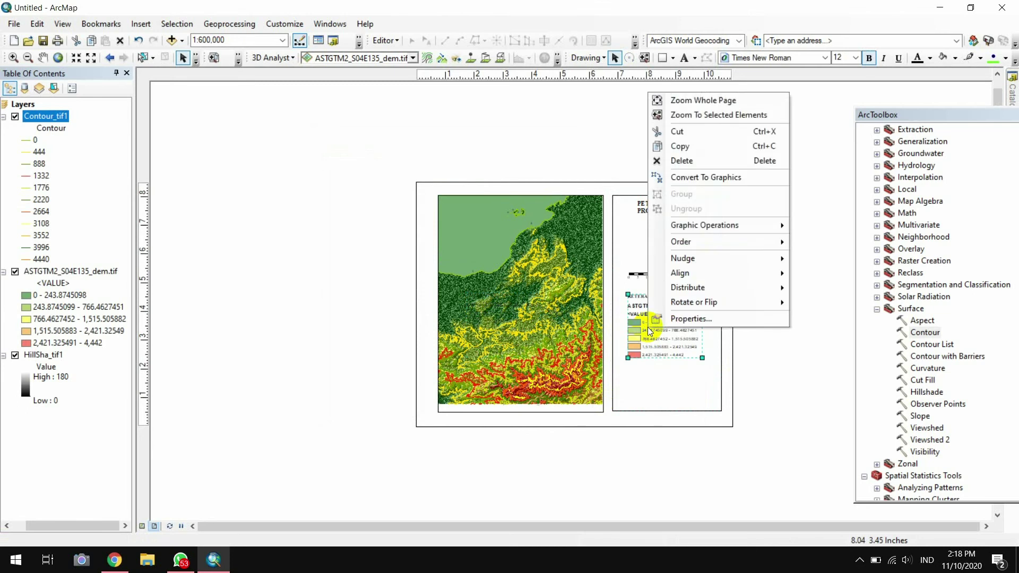
left_click(681, 180)
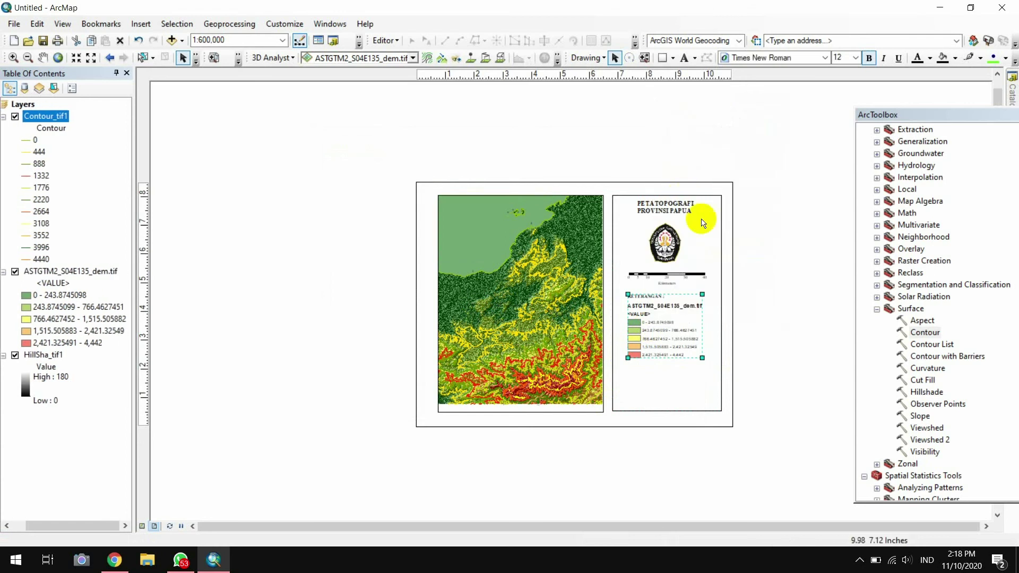
right_click(635, 323)
left_click(673, 203)
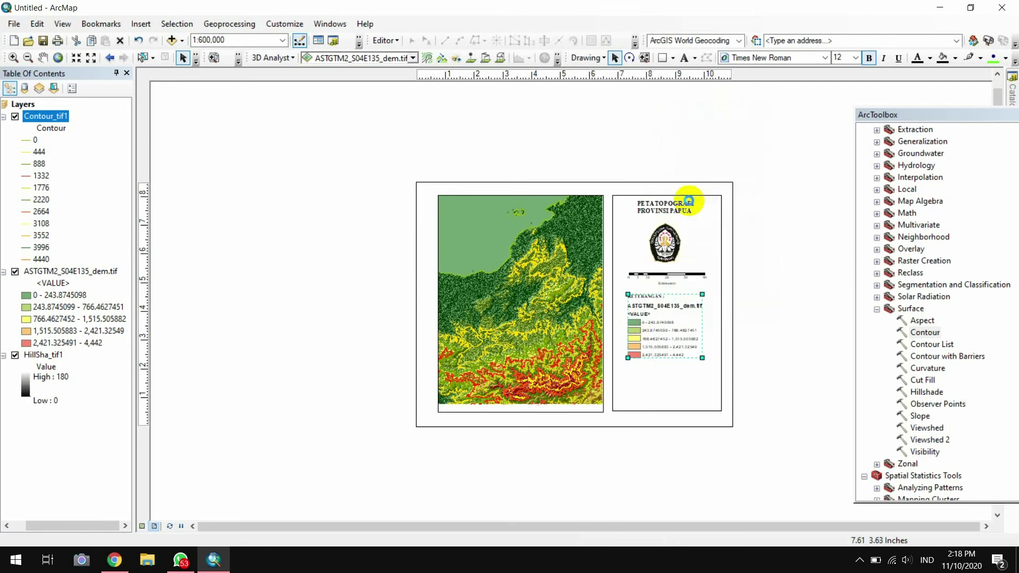
Delete the <VALUE> heading and the ASTGTM2_S04E135_dem.tif layer name from the legend
left_click(664, 385)
left_click(651, 316)
left_click(651, 316)
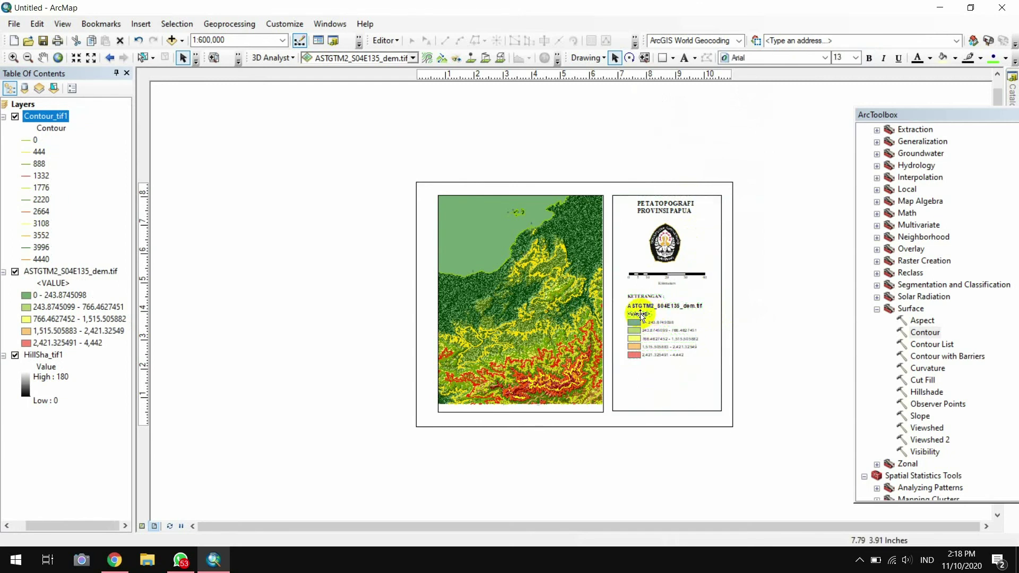
key("Delete")
left_click(641, 305)
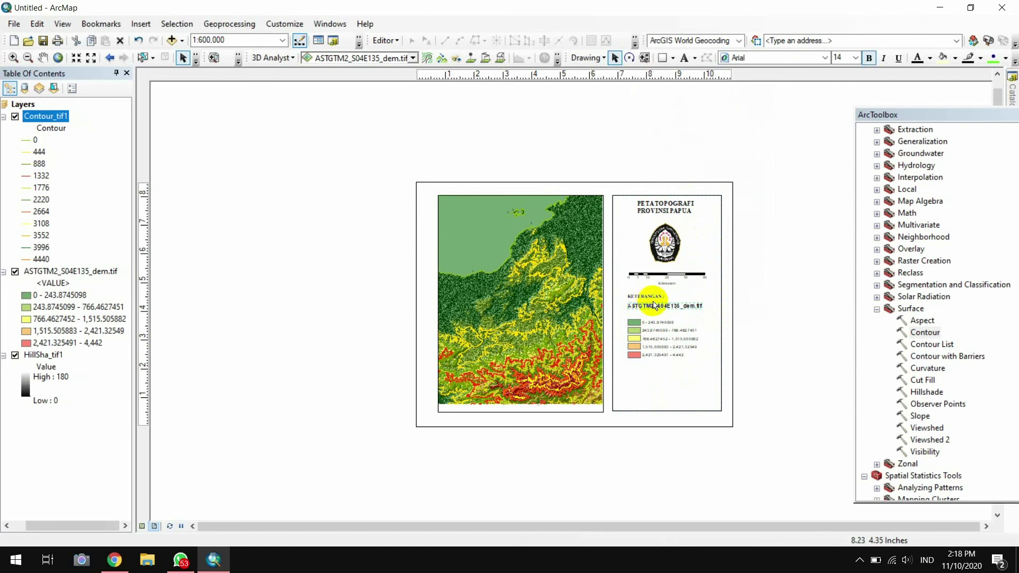
key("Delete")
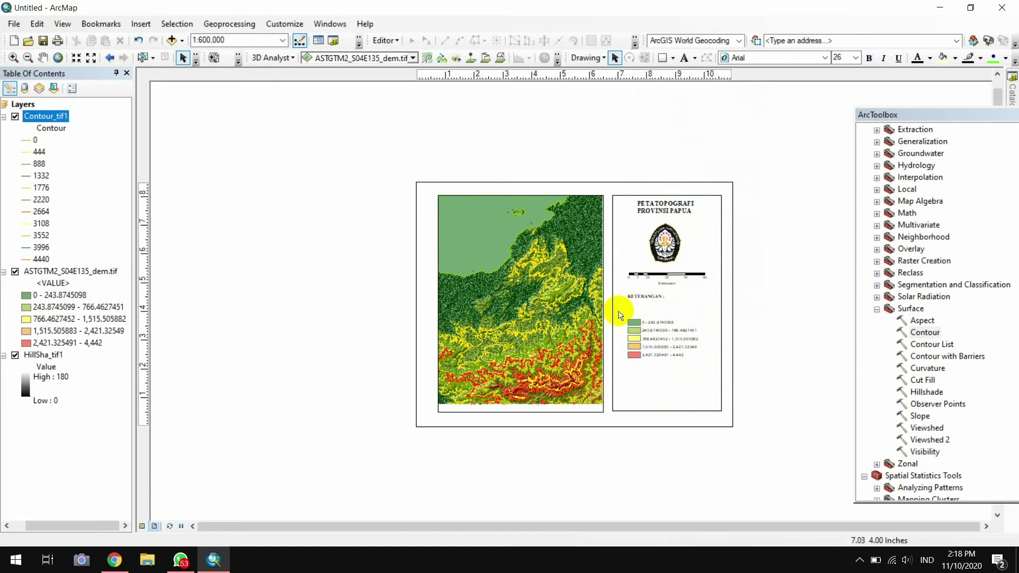
Move the five elevation class entries up under KETERANGAN and group all legend parts together
left_click_drag(617, 311, 711, 376)
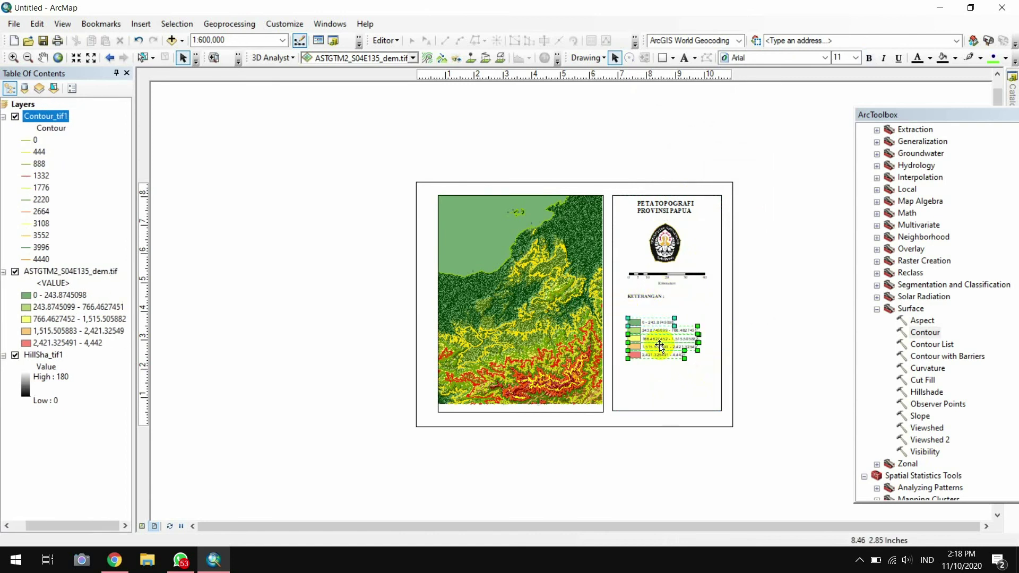
left_click_drag(659, 343, 657, 325)
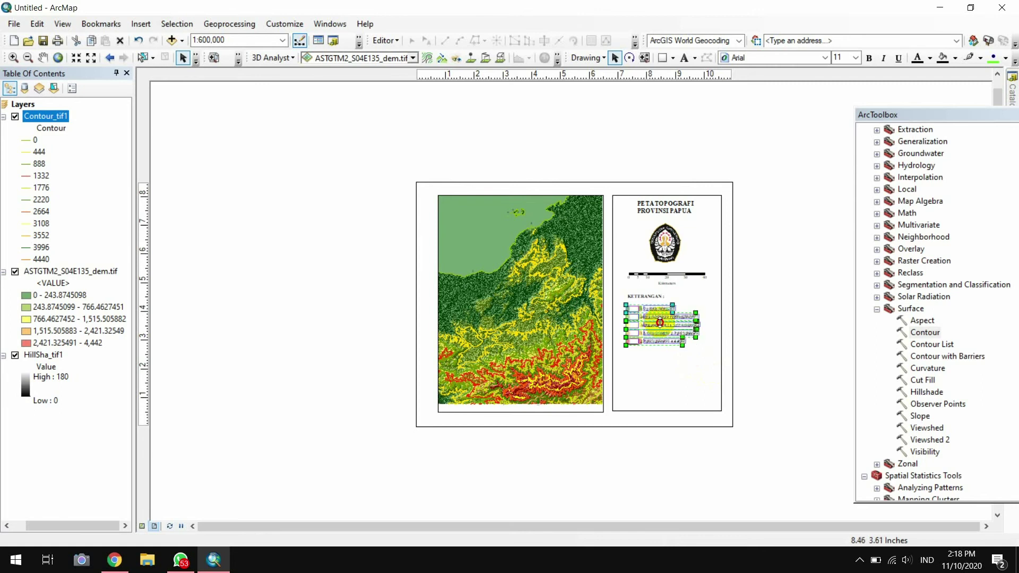
left_click(660, 322)
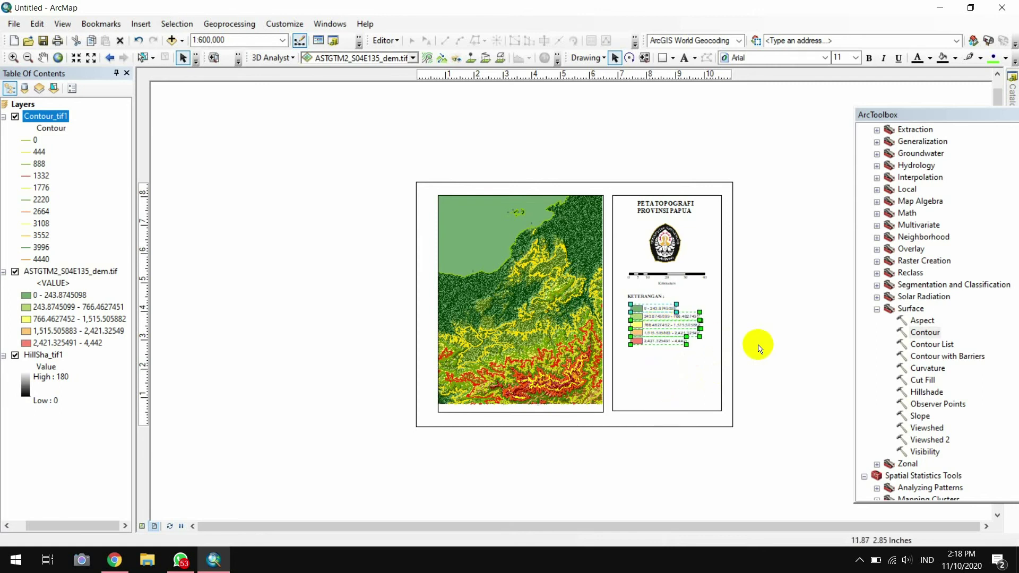
left_click(623, 319)
left_click_drag(620, 281, 706, 359)
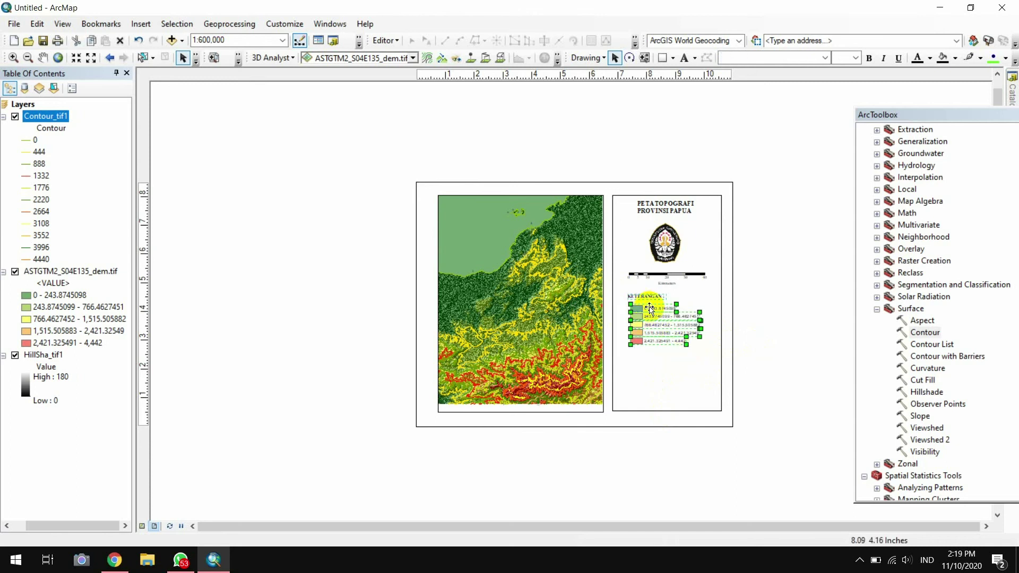
right_click(649, 308)
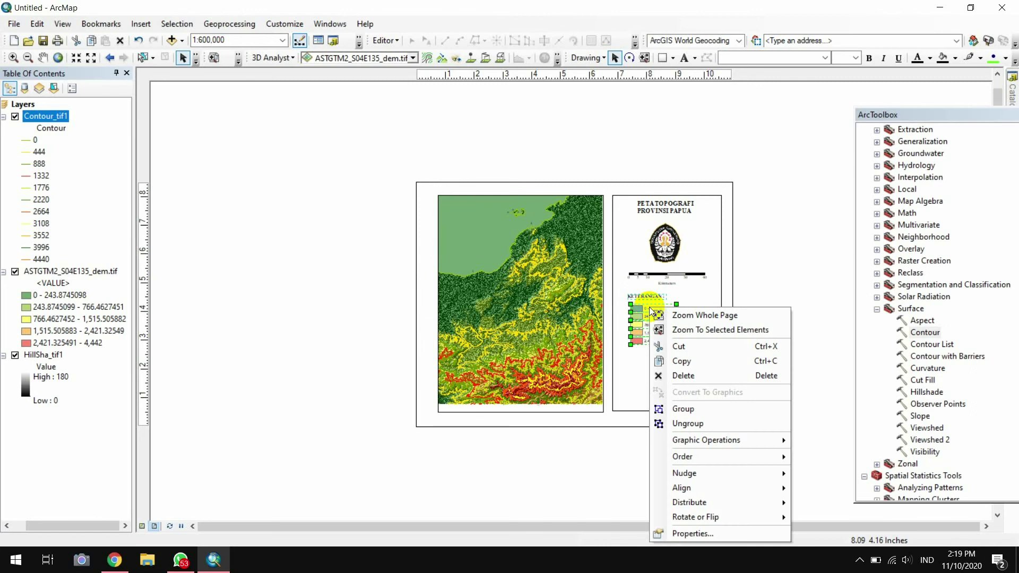
left_click(718, 409)
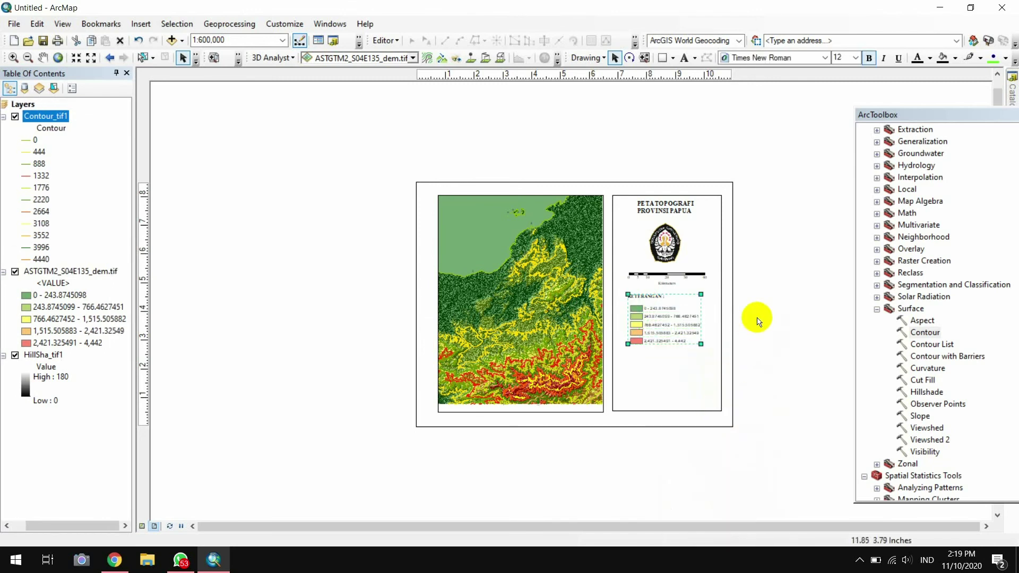
Insert a new data frame into the layout
left_click(139, 25)
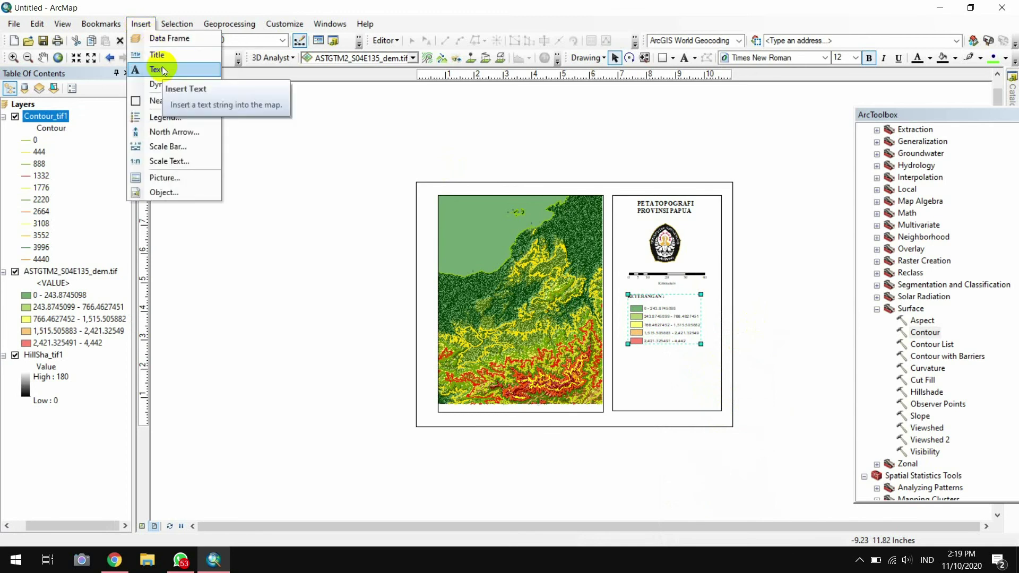
mouse_move(192, 81)
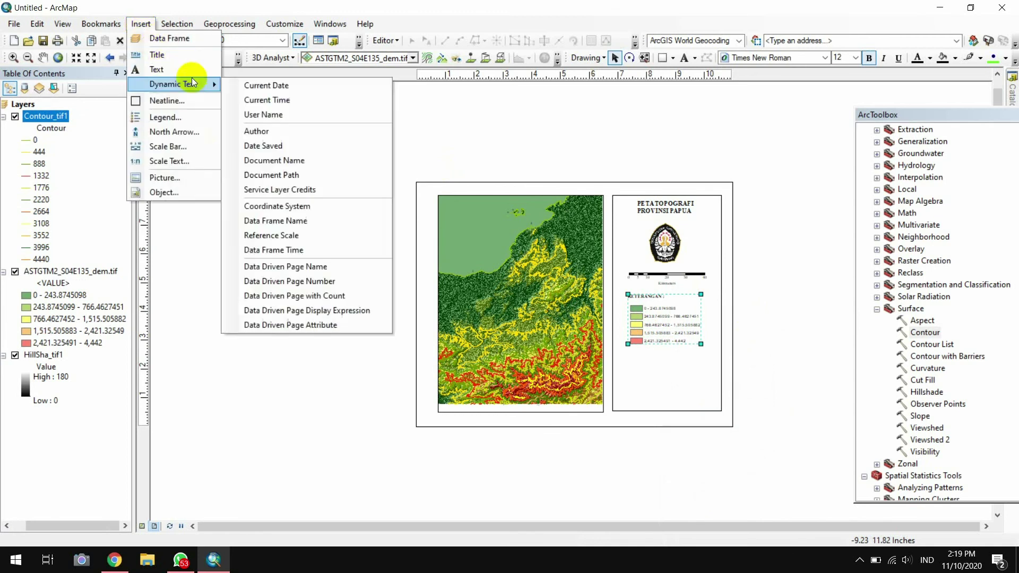
left_click(182, 40)
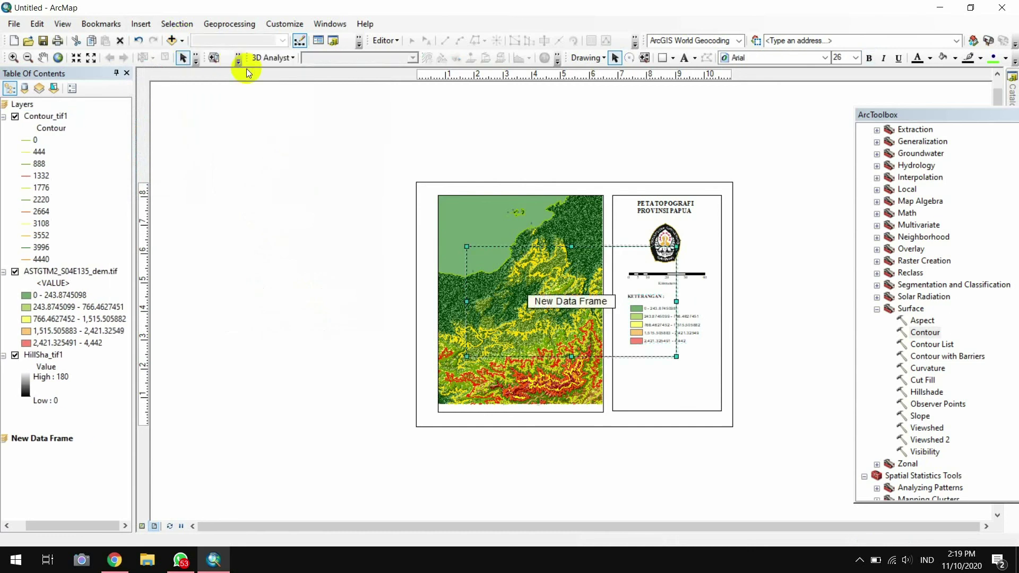
Resize and move the new data frame to fit below the legend, then begin connecting to a data folder
left_click(546, 269)
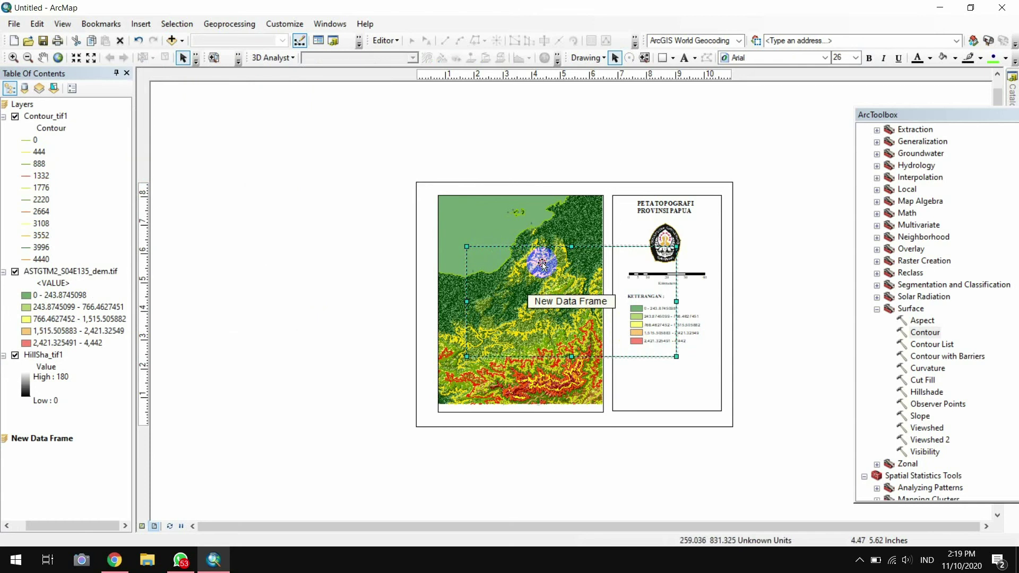
left_click(591, 311)
left_click_drag(591, 310, 594, 299)
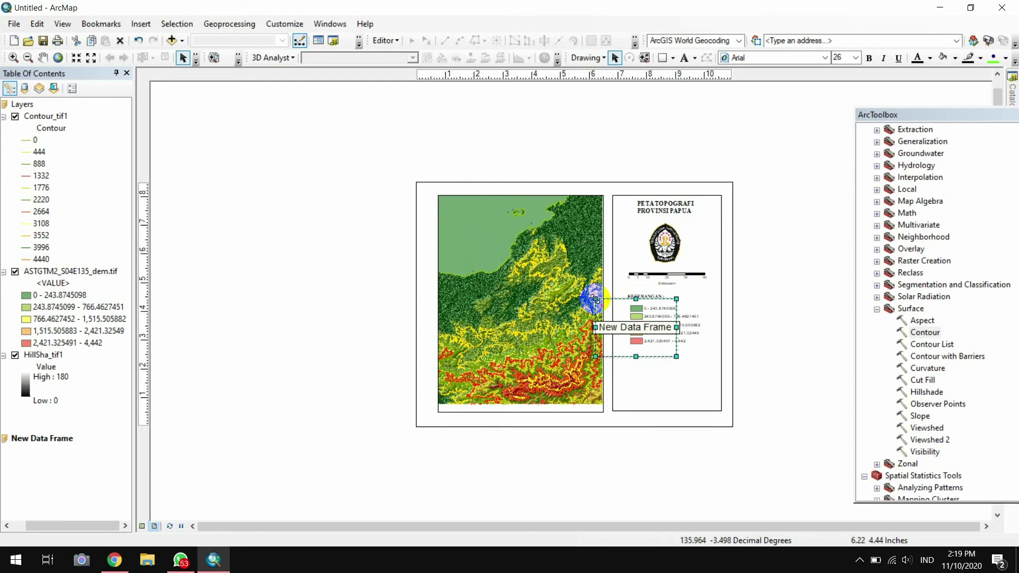
left_click_drag(636, 311, 665, 363)
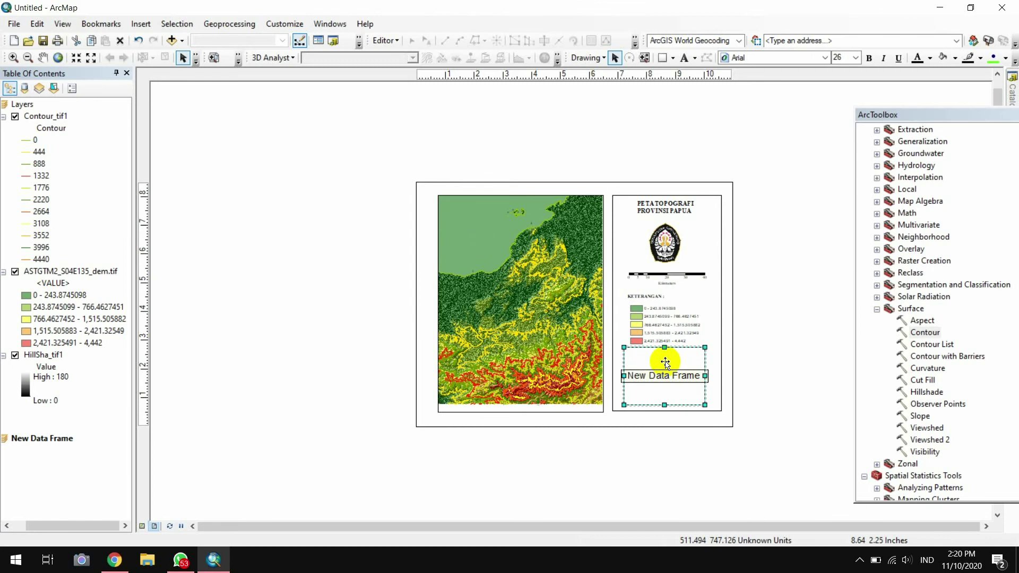
left_click_drag(665, 405, 664, 383)
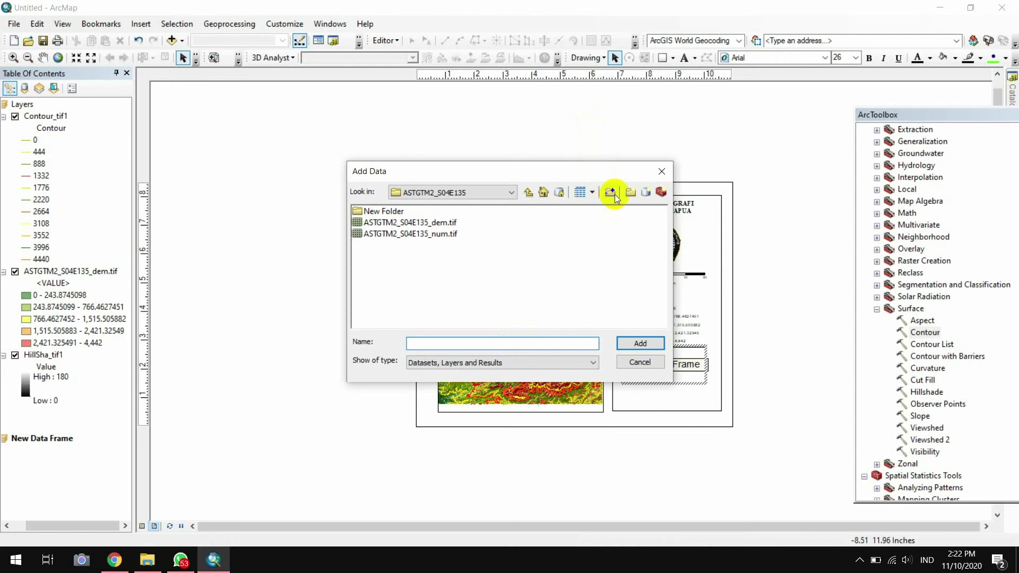
left_click(614, 194)
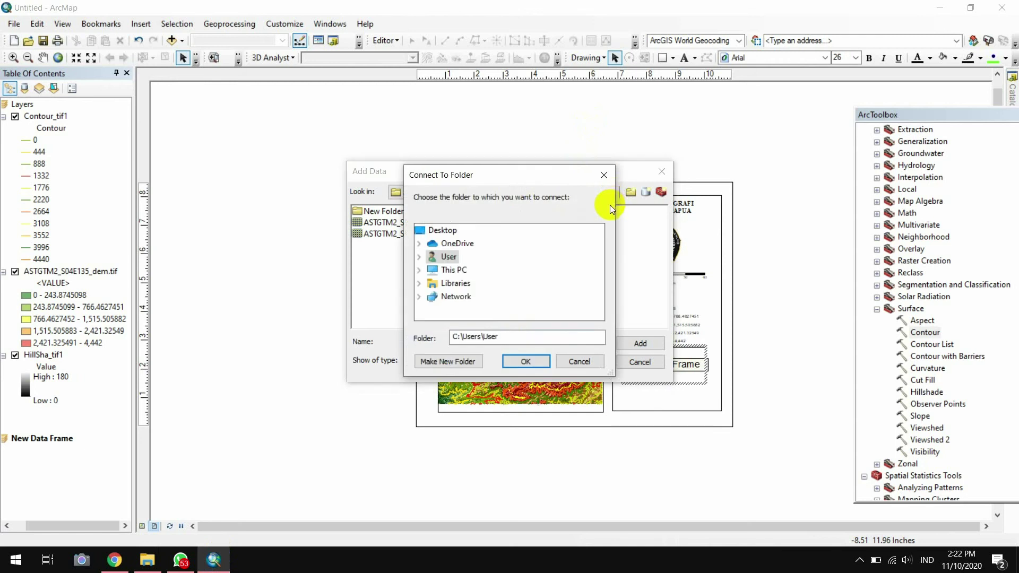
Connect to the Data folder inside Praktikum Geologi Laut Modul 4 2020
left_click(454, 271)
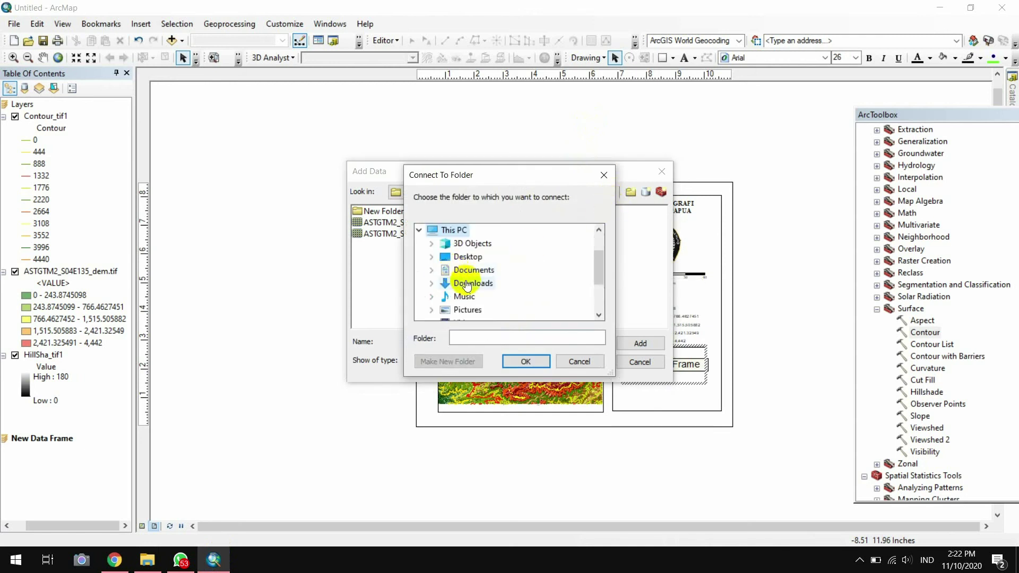
scroll(467, 287, "down", 1)
left_click(471, 310)
left_click(481, 297)
left_click(488, 310)
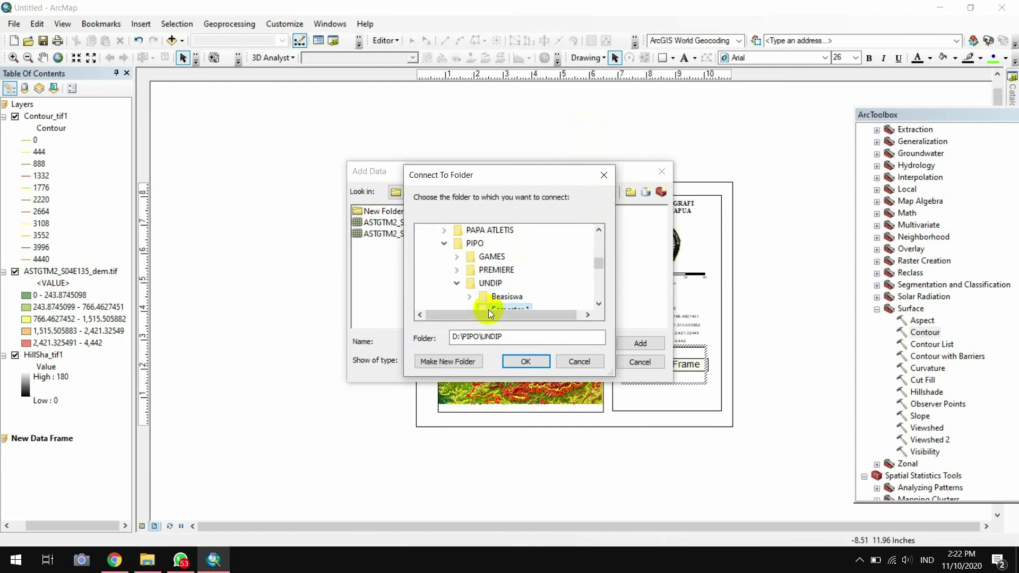
left_click(491, 307)
left_click(530, 271)
left_click(528, 296)
double_click(528, 281)
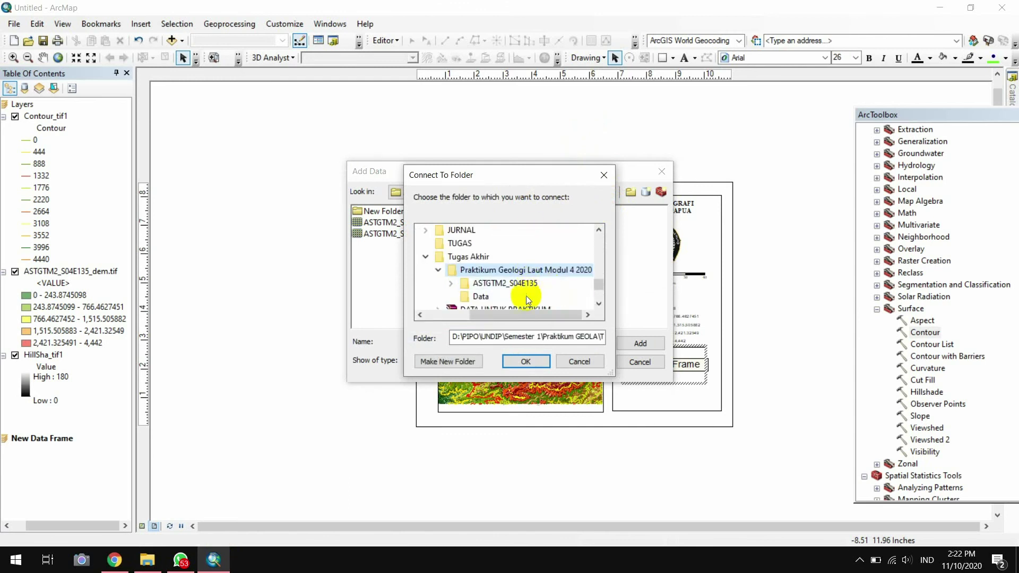
left_click(527, 295)
left_click(524, 361)
Add Indo_provinces.shp to the new data frame
left_click(396, 234)
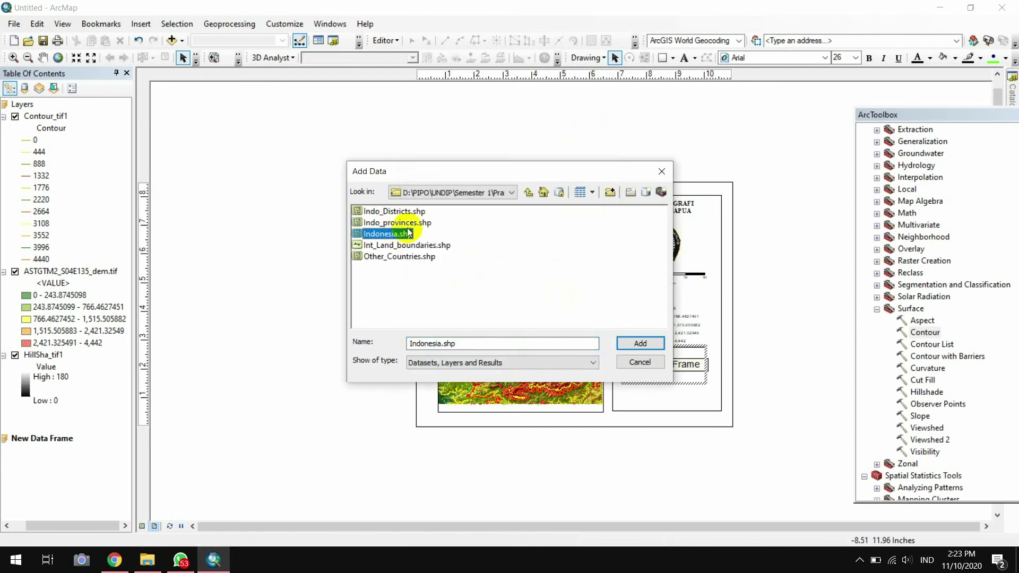
left_click(398, 222)
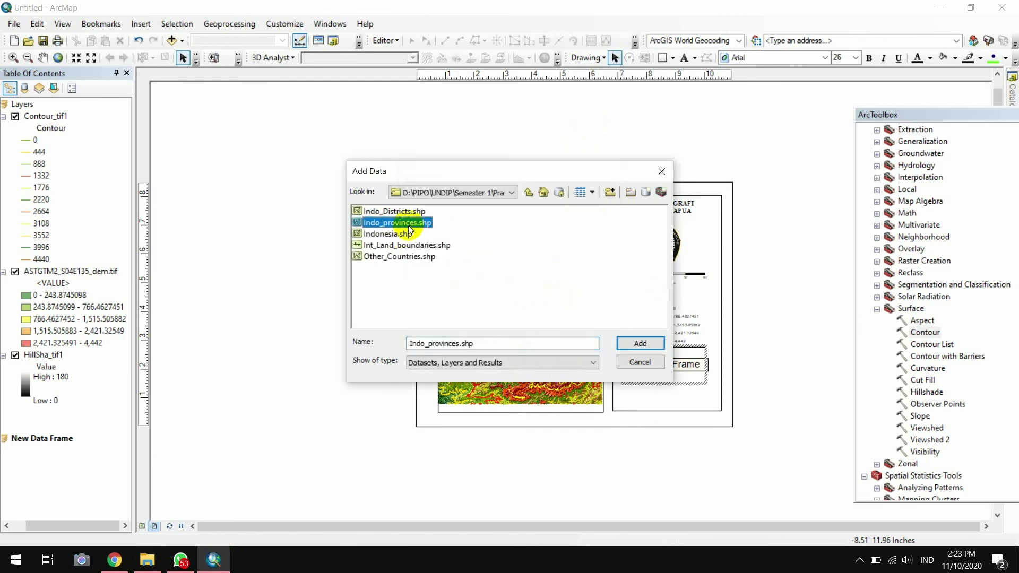
left_click(652, 345)
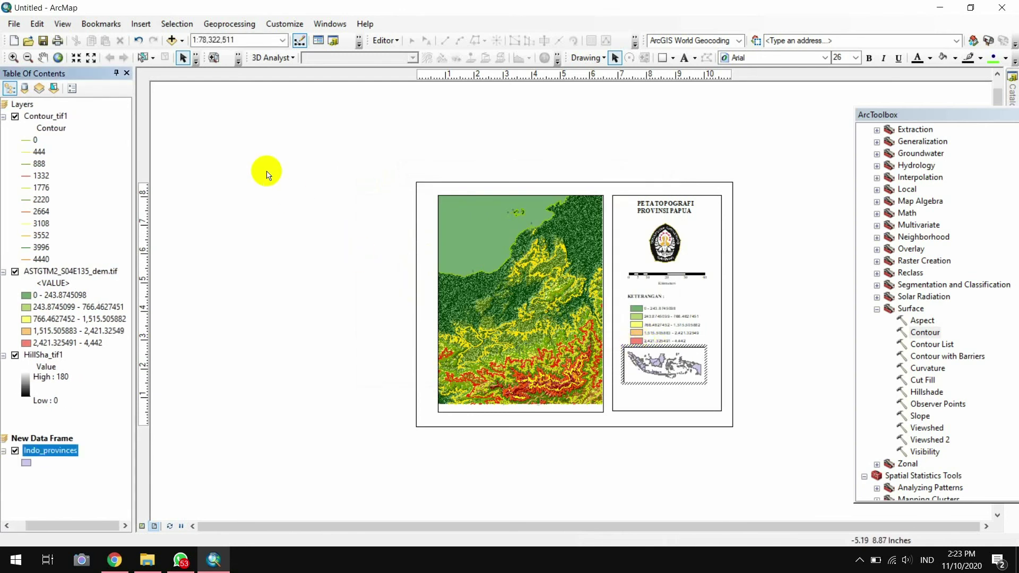
left_click(13, 57)
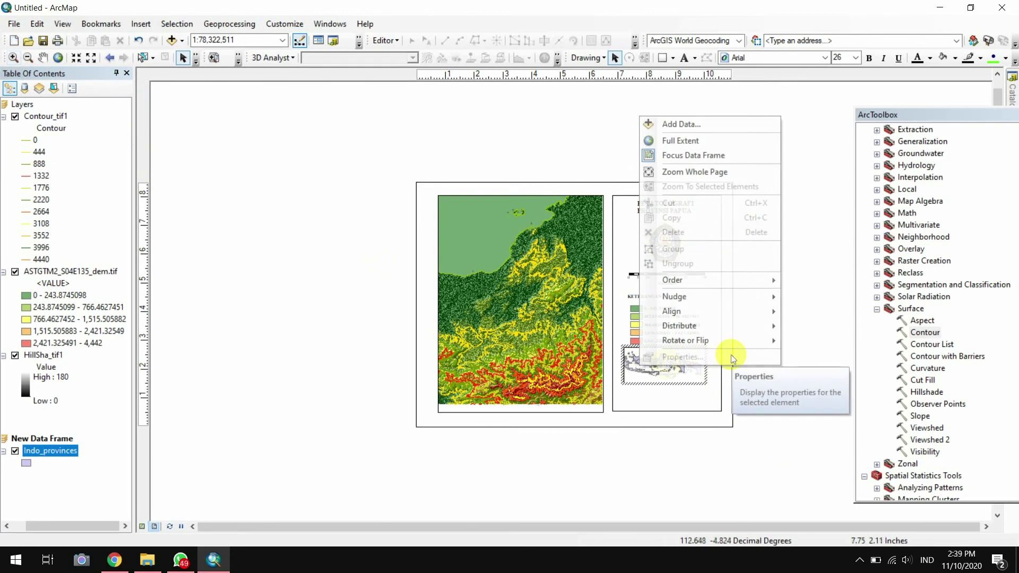
Show the main Layers frame as an extent indicator on the Indonesia inset
left_click(712, 394)
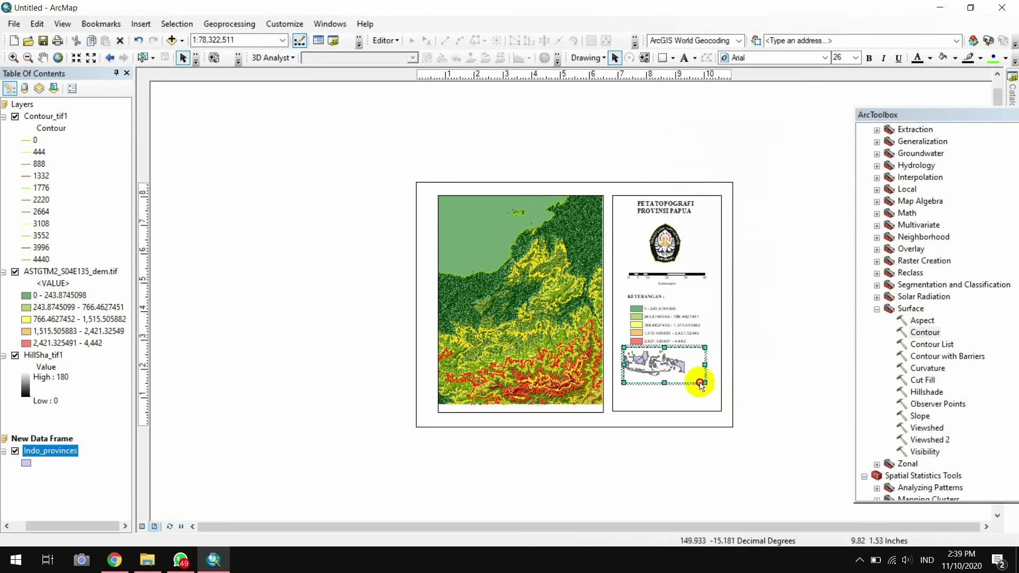
left_click(700, 386)
left_click(699, 385)
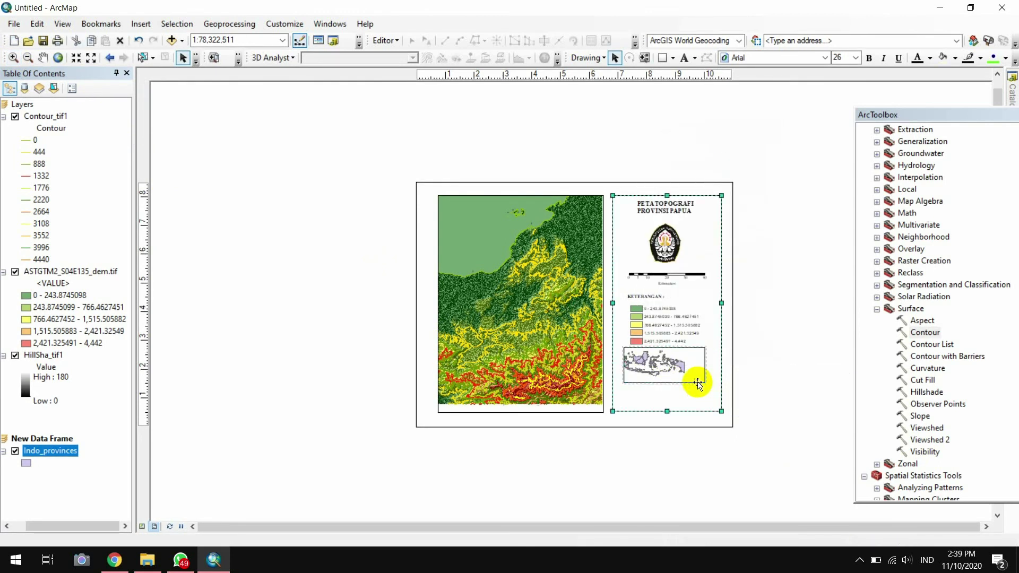
left_click(699, 383)
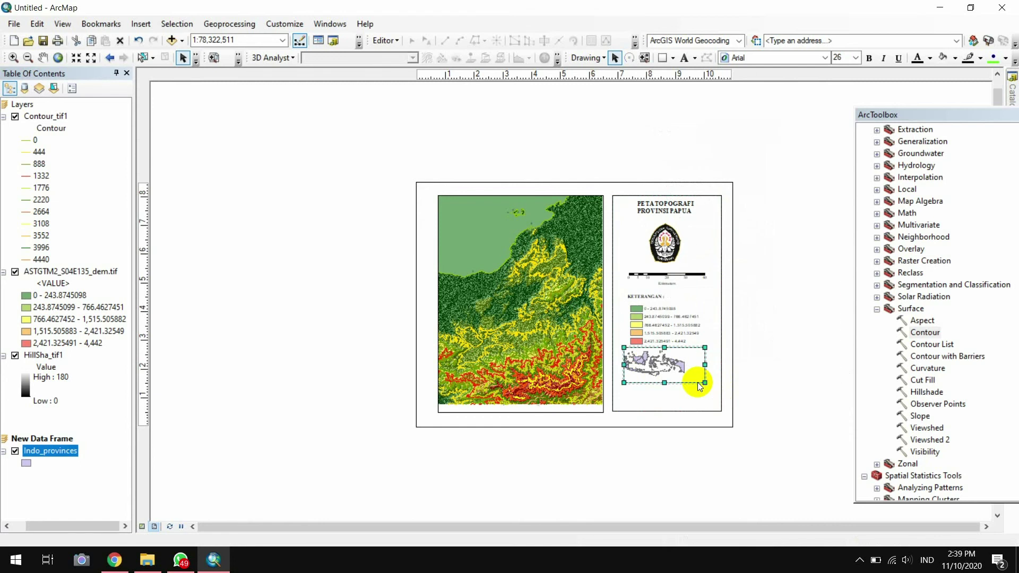
right_click(698, 382)
left_click(725, 374)
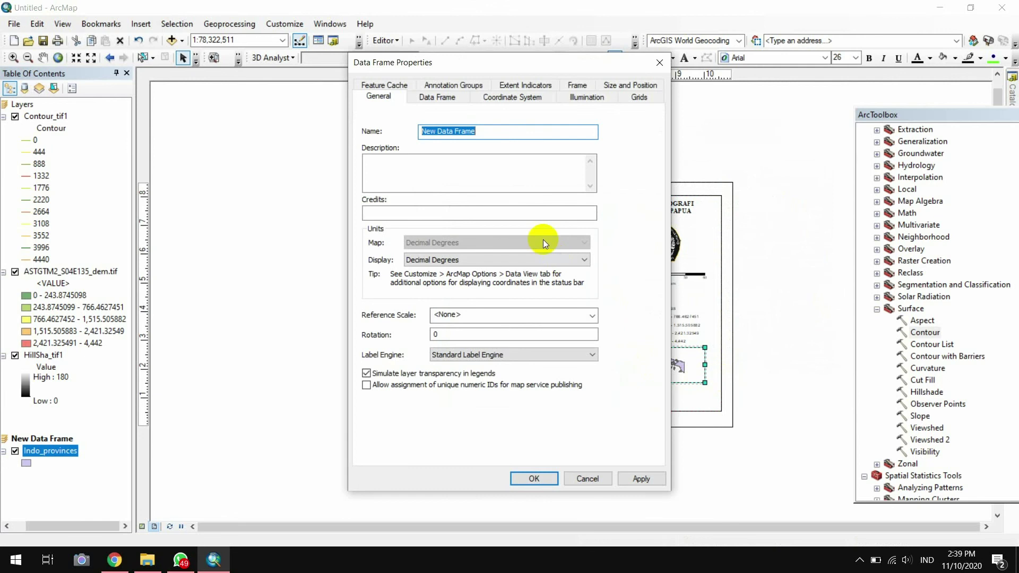
left_click(527, 86)
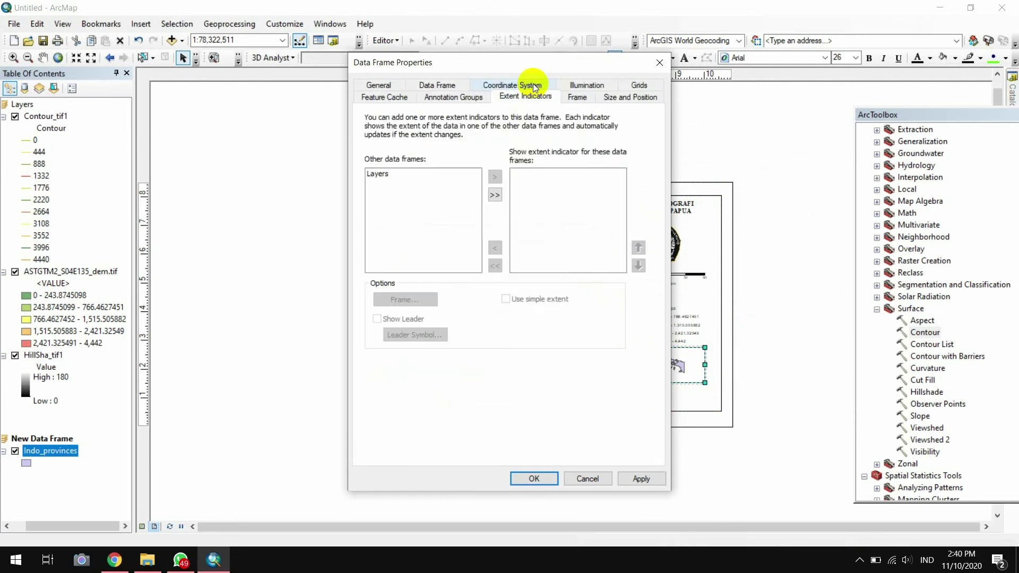
left_click(498, 192)
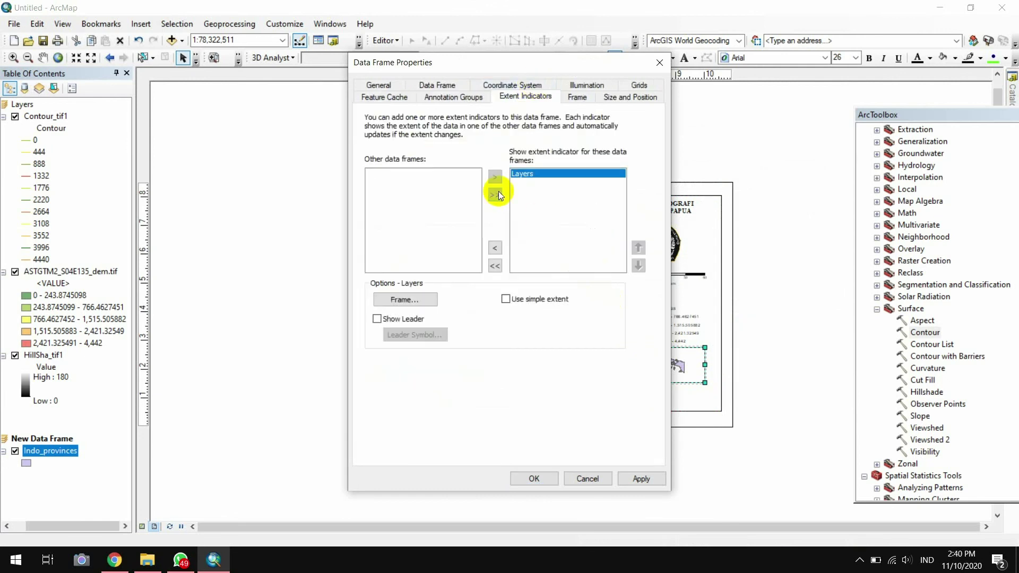
Give the inset frame a 2.0 point red border
left_click(440, 88)
left_click(578, 99)
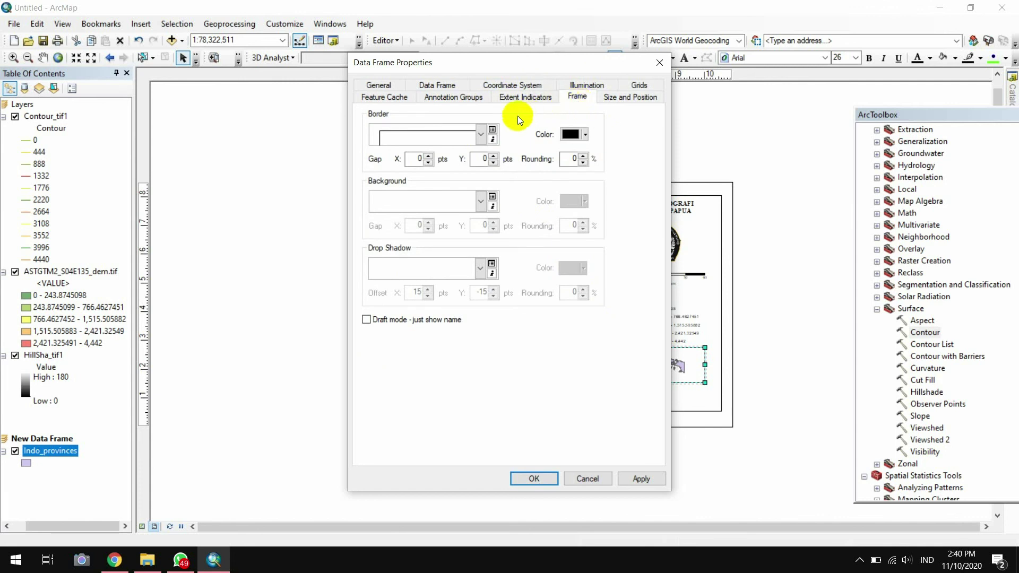
left_click(428, 133)
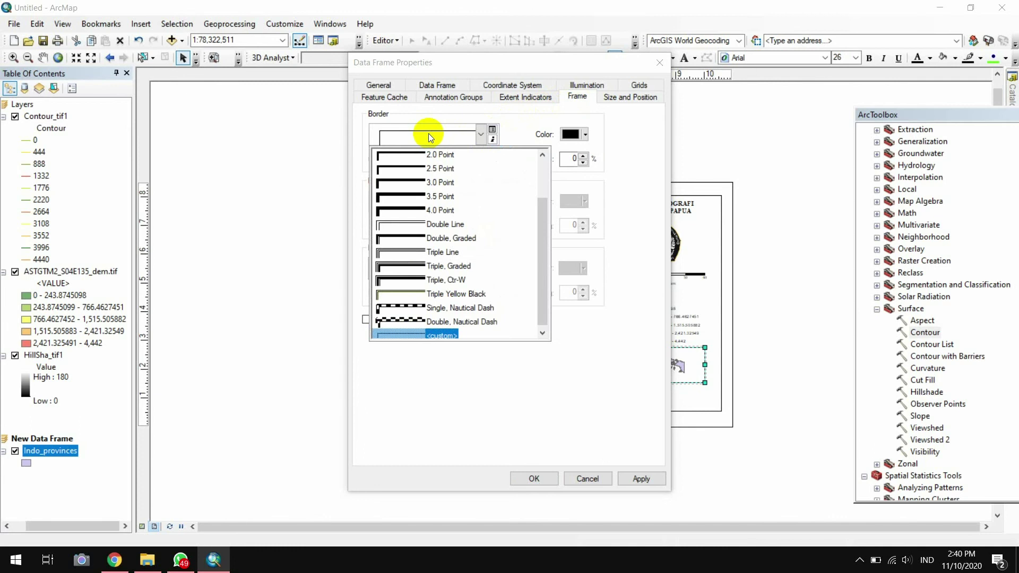
left_click(446, 156)
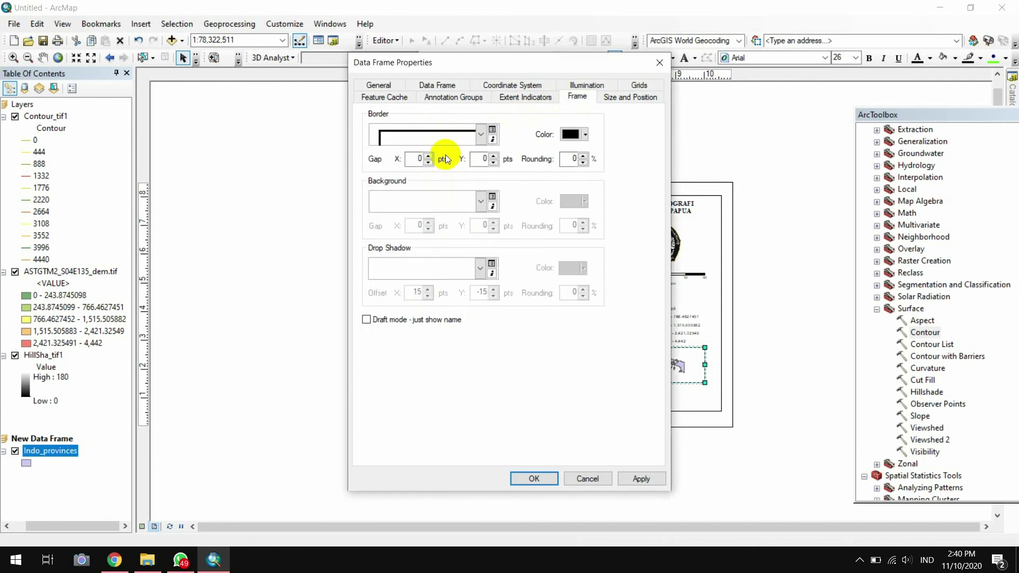
left_click(586, 134)
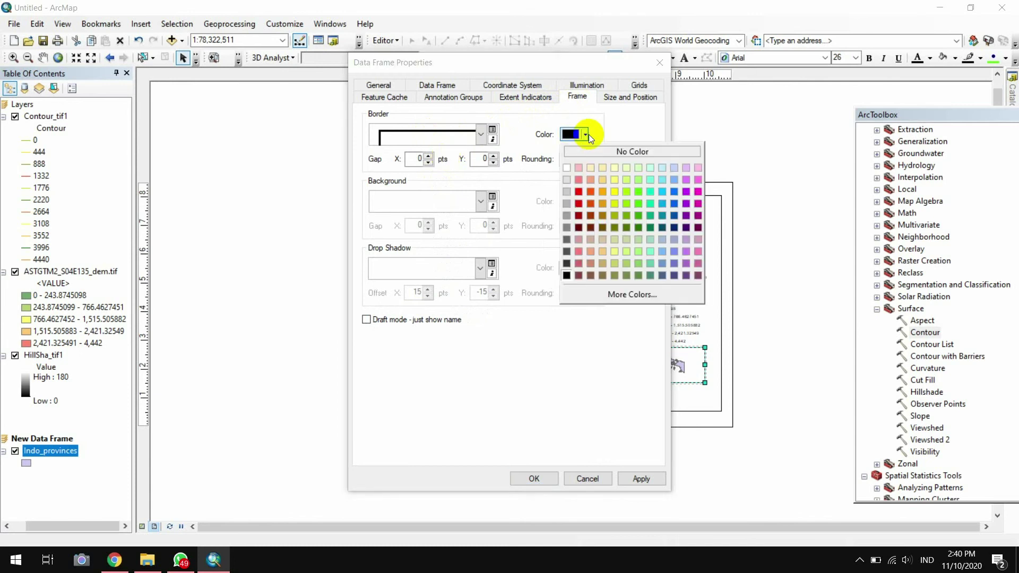
left_click(578, 195)
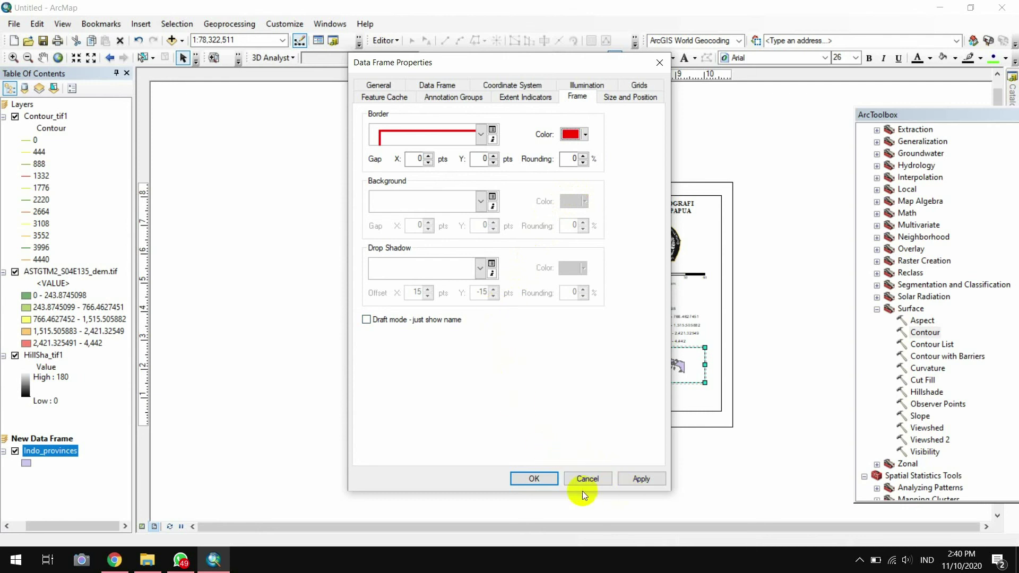
left_click(546, 477)
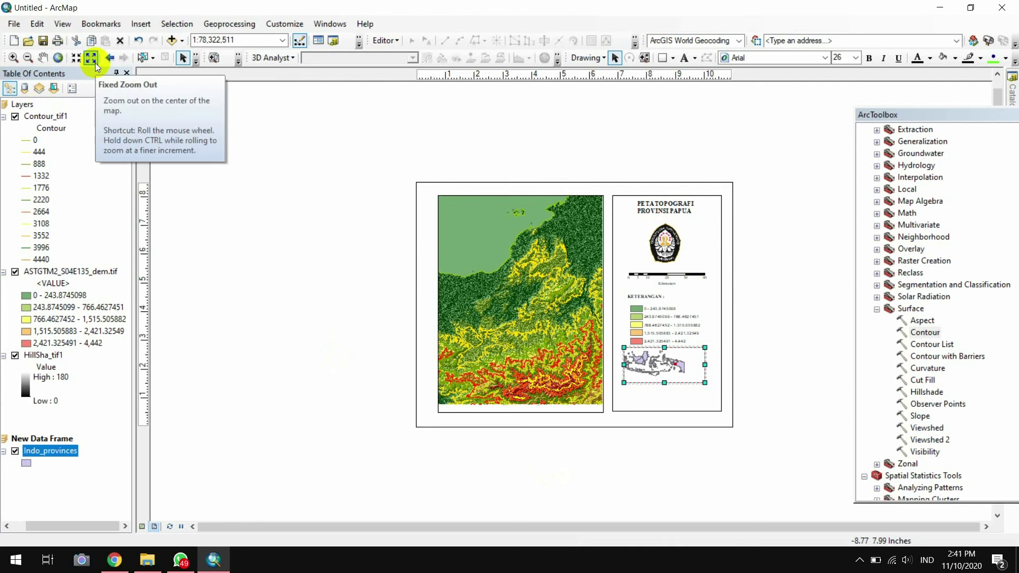
Zoom the Indonesia inset in step by step to 1:12,500,000
left_click(20, 62)
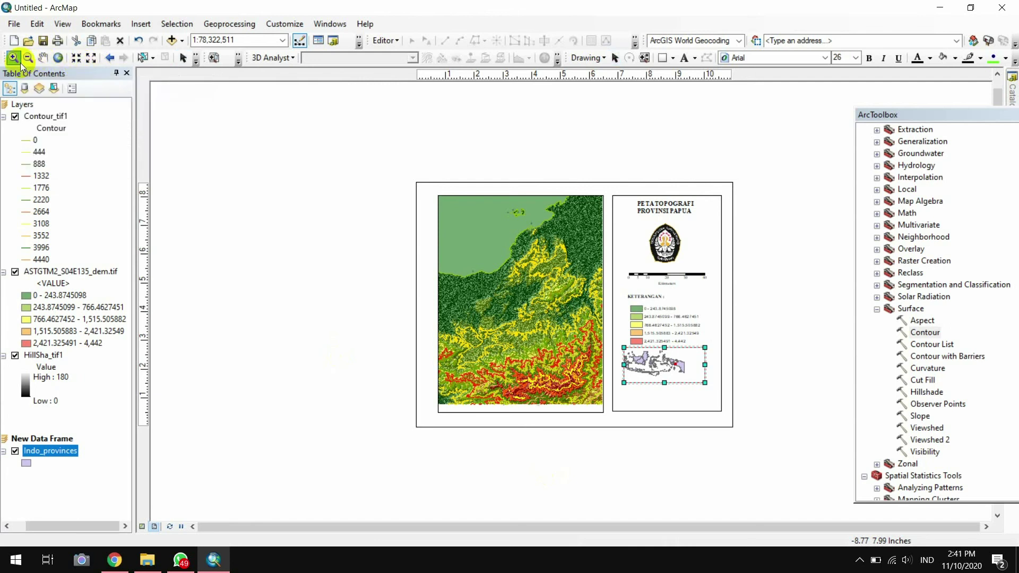
left_click_drag(634, 355, 676, 365)
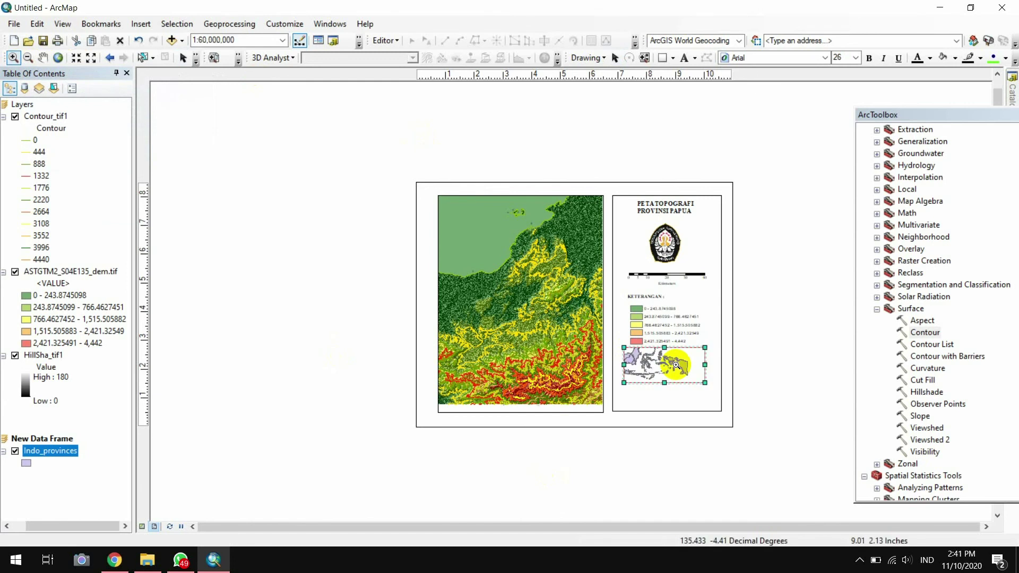
left_click(676, 365)
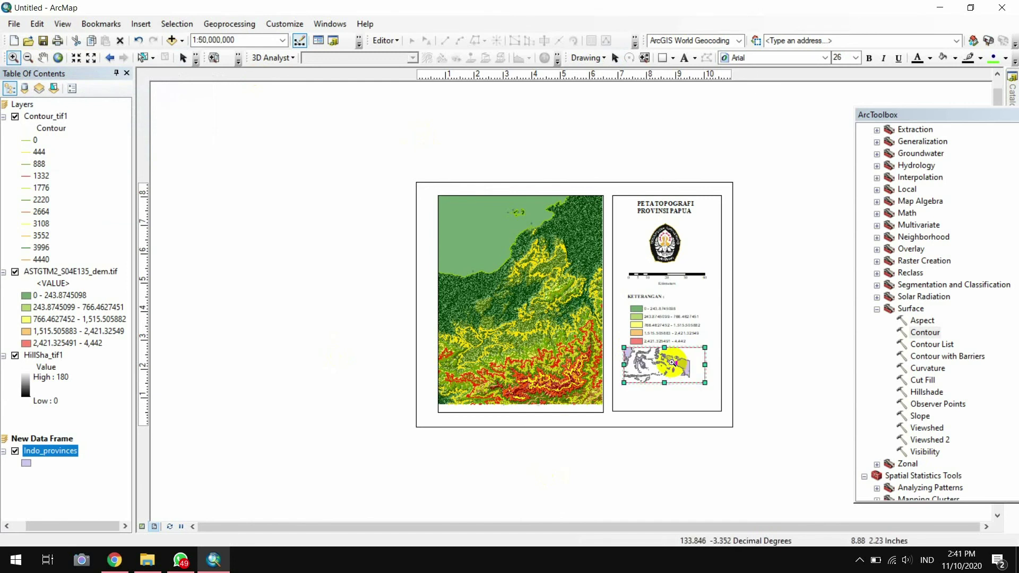
left_click(672, 363)
left_click(672, 363)
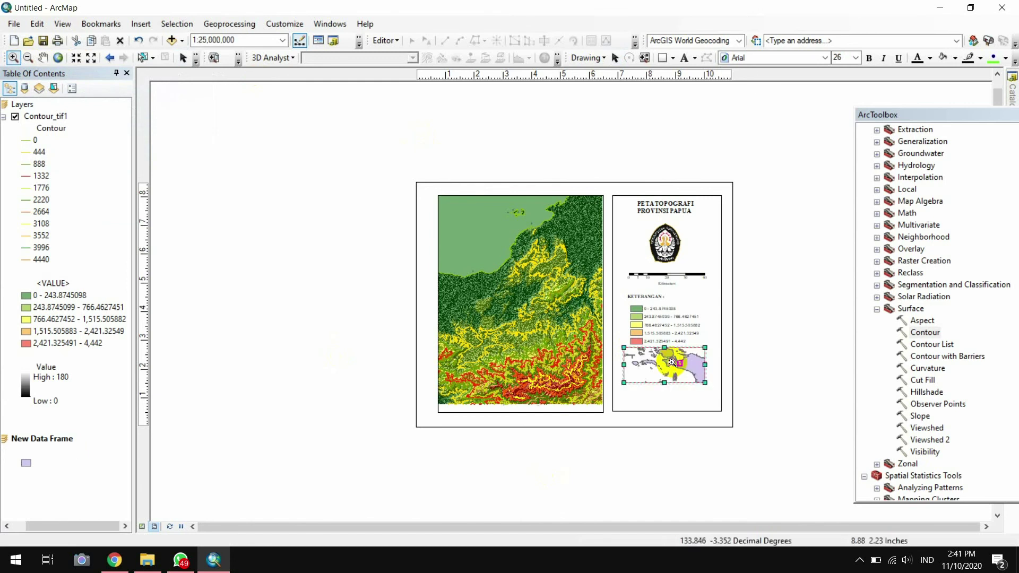
left_click(684, 361)
left_click(685, 361)
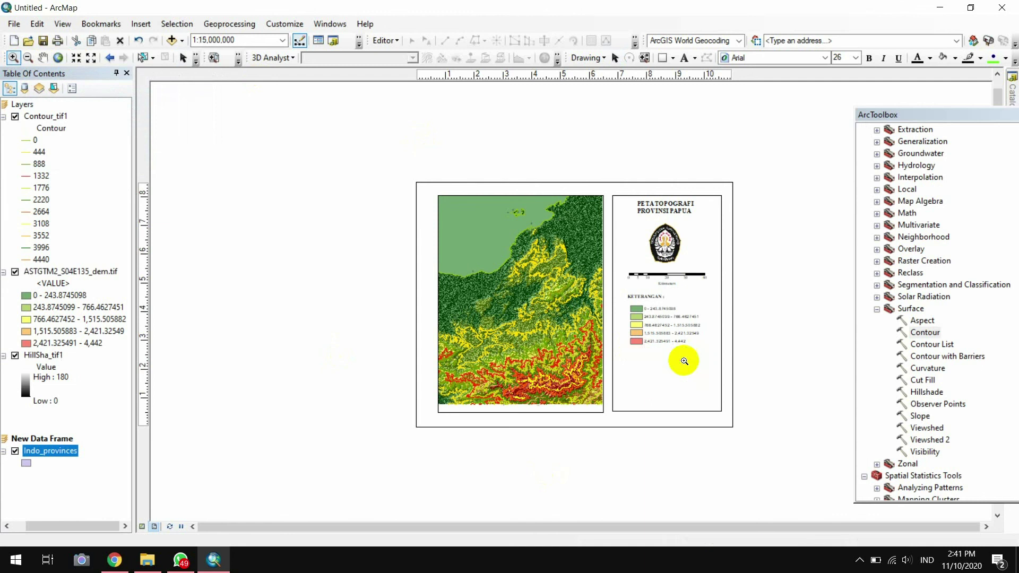
left_click(685, 366)
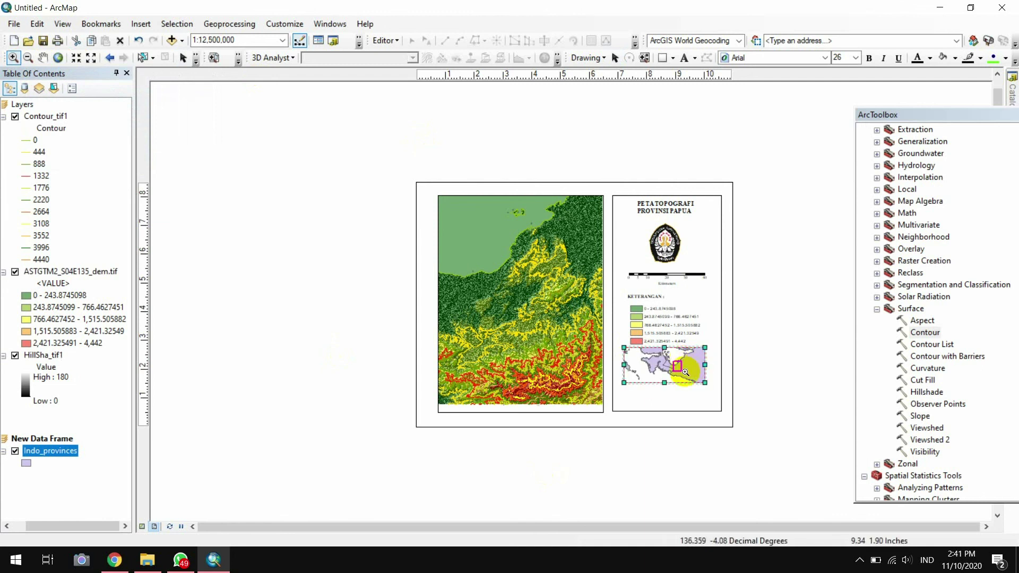
left_click(181, 57)
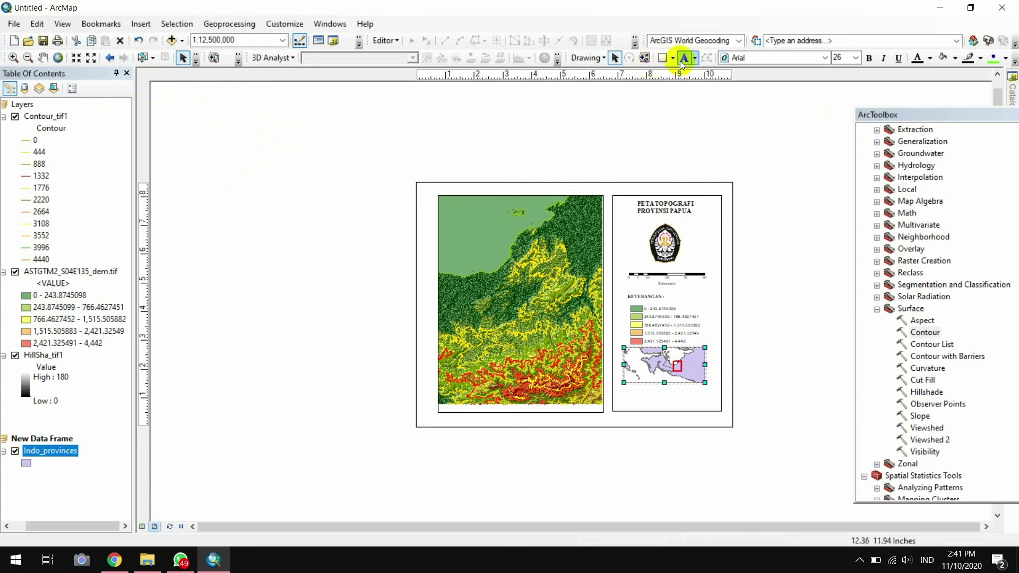
Place a new plain text element below the layout page
left_click(696, 59)
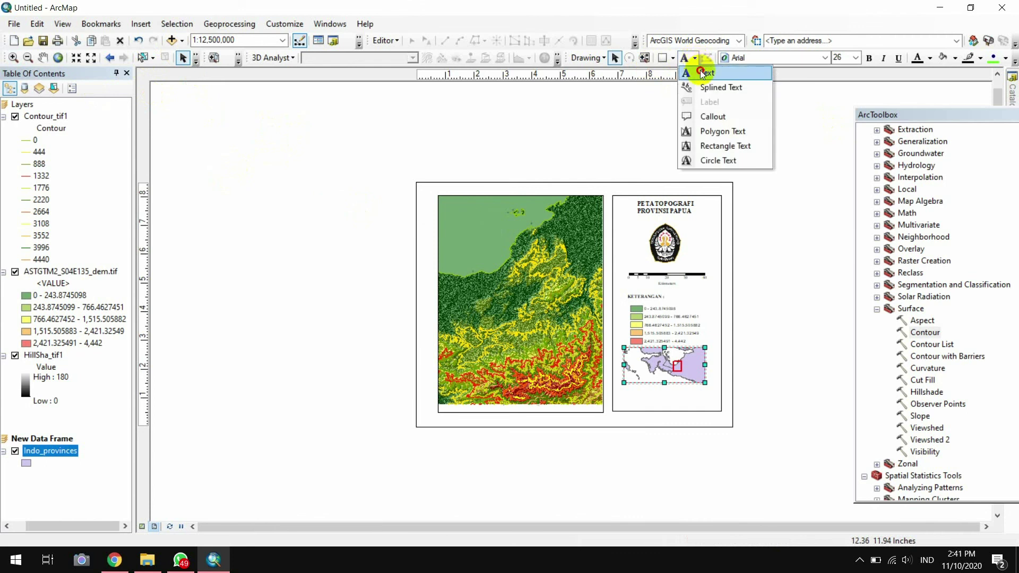
left_click(703, 73)
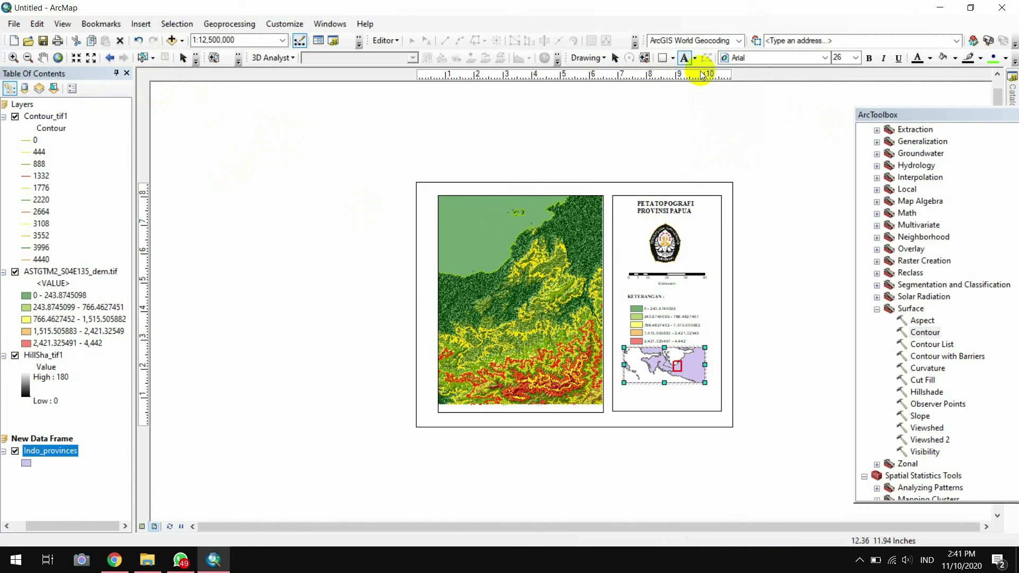
left_click(696, 59)
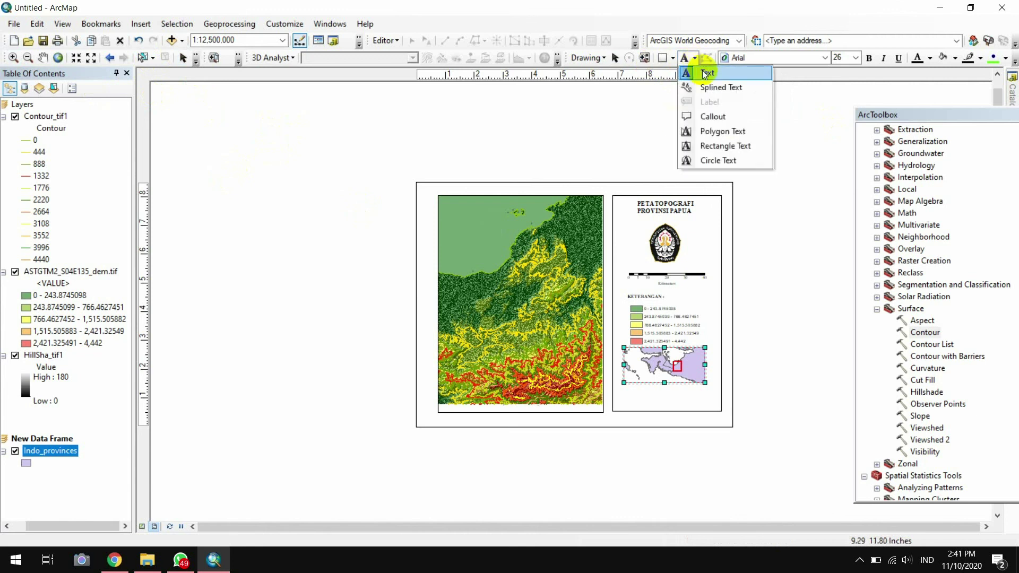
left_click(706, 74)
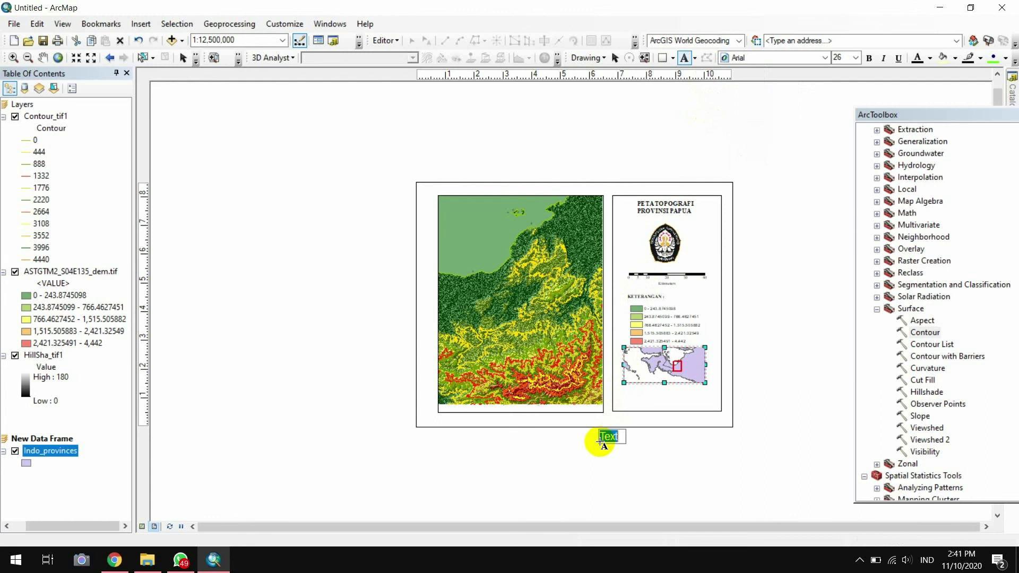
left_click(600, 442)
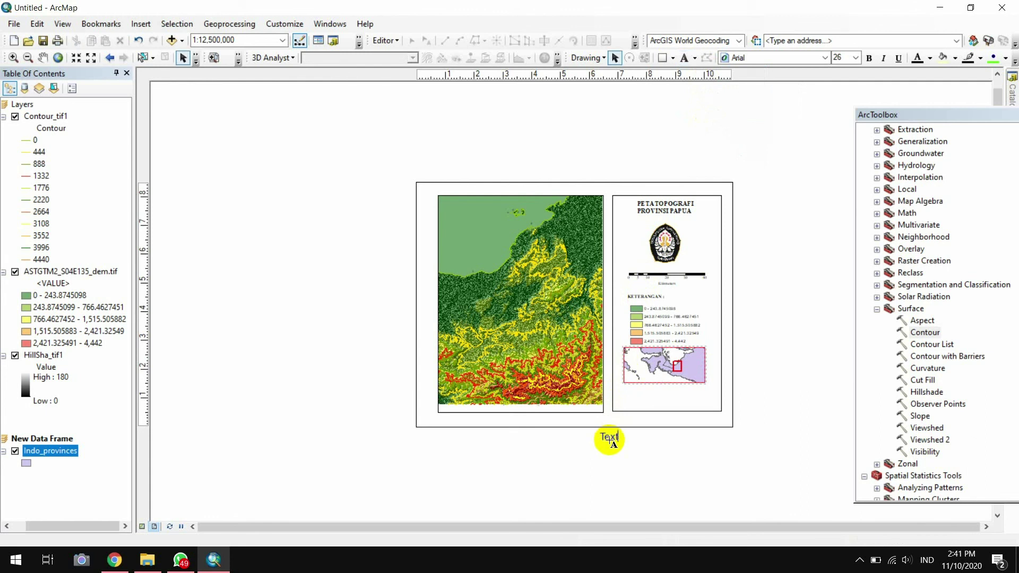
Enter the author's name, student number, 'OSE B' and data list: Citra Aster DEM, Peta Provinsi Indonesia
double_click(710, 439)
key("Return")
key("Return")
type("OSE B")
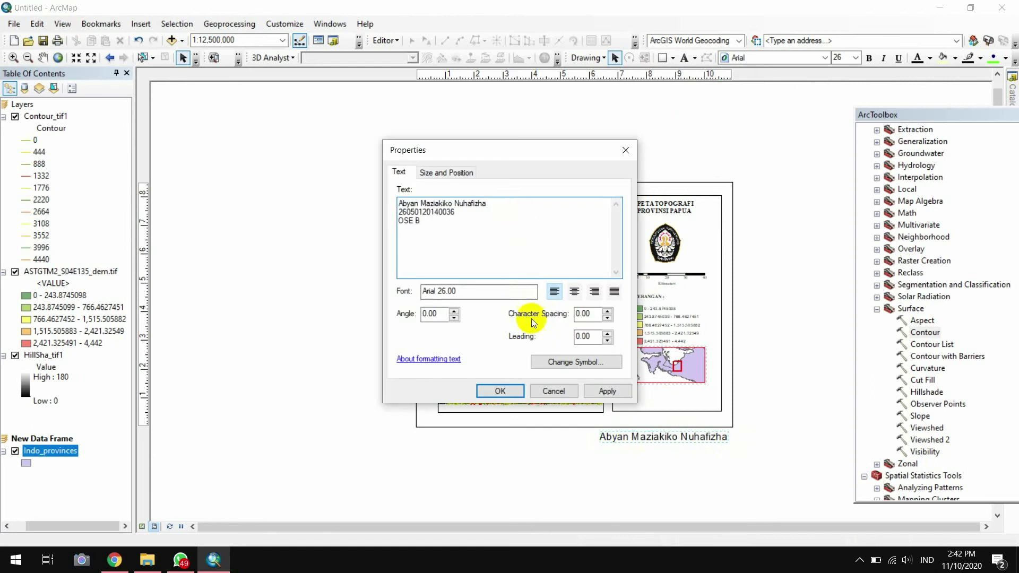
key("Return")
type("Insert Data :")
key("Return")
type("1. Citra Aster DEM")
key("Return")
type("2")
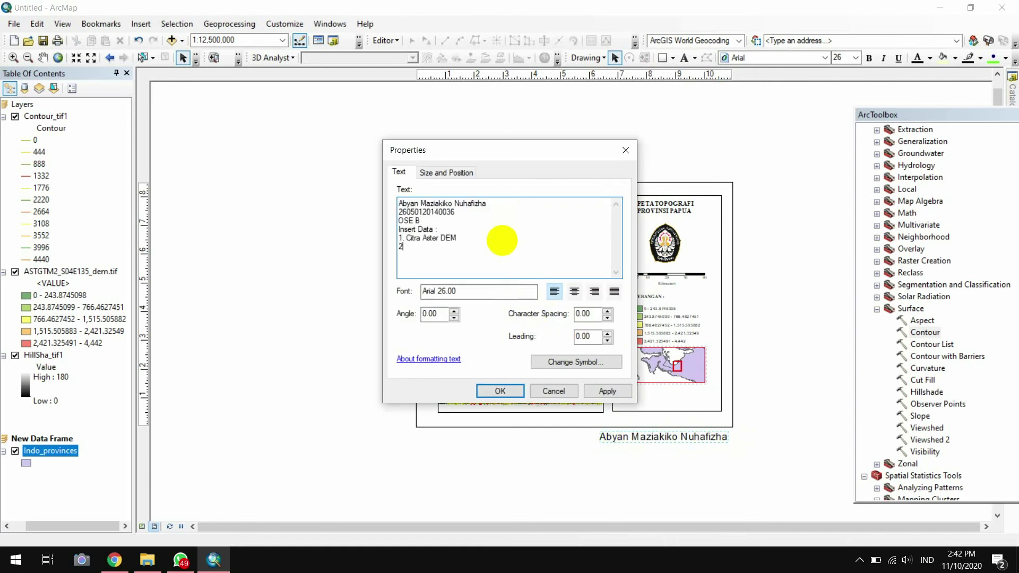
type(". Peta Provinsi Indonesia")
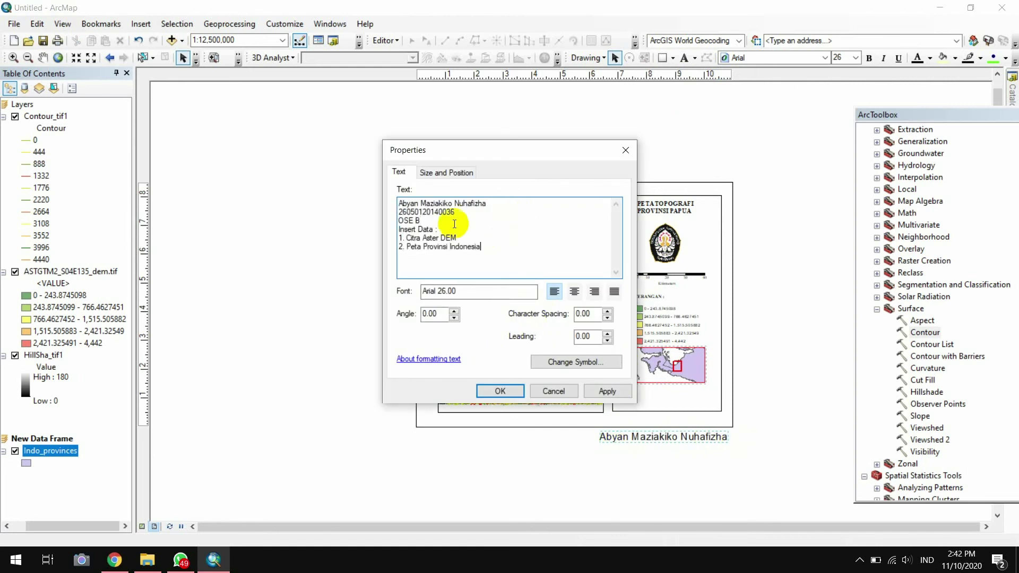
left_click(453, 221)
key("Return")
left_click(512, 291)
left_click(500, 391)
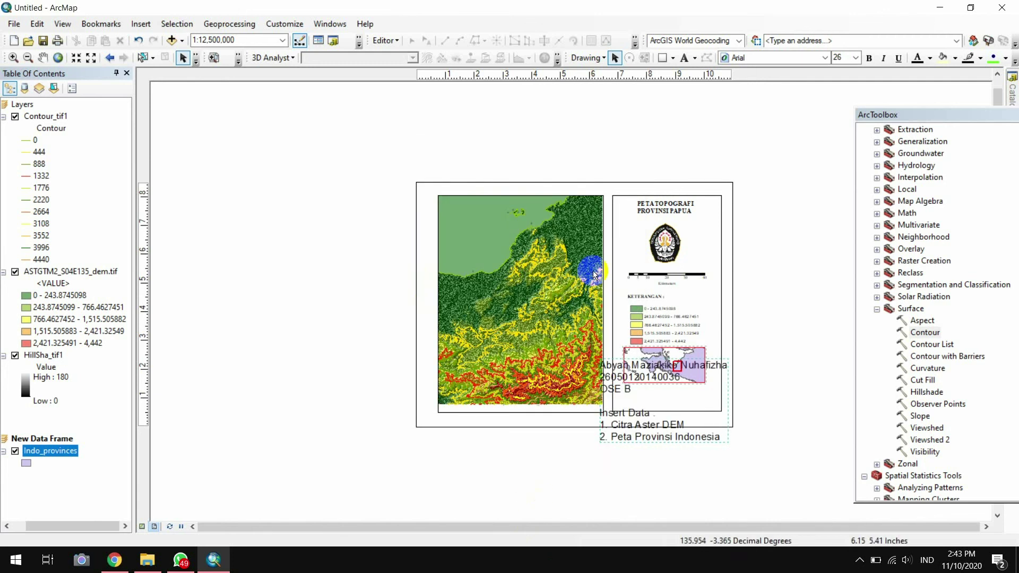
Move the author text under the inset map and shrink it to size 10
left_click_drag(721, 431, 734, 489)
left_click(855, 58)
left_click(845, 113)
left_click_drag(661, 482, 675, 399)
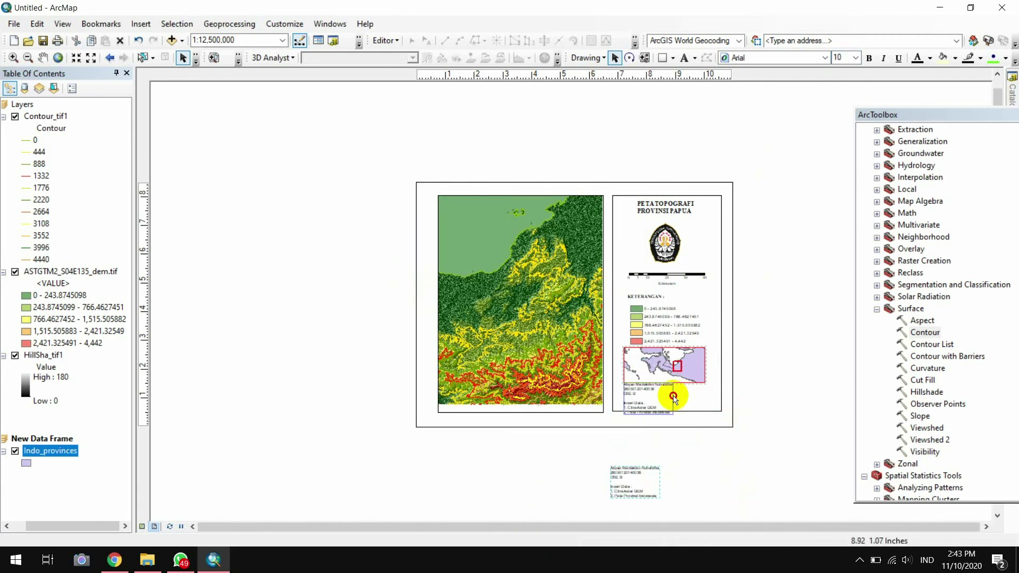
Realign the scale bar, legend, inset map and author text within the side panel
left_click(668, 238)
left_click(682, 275)
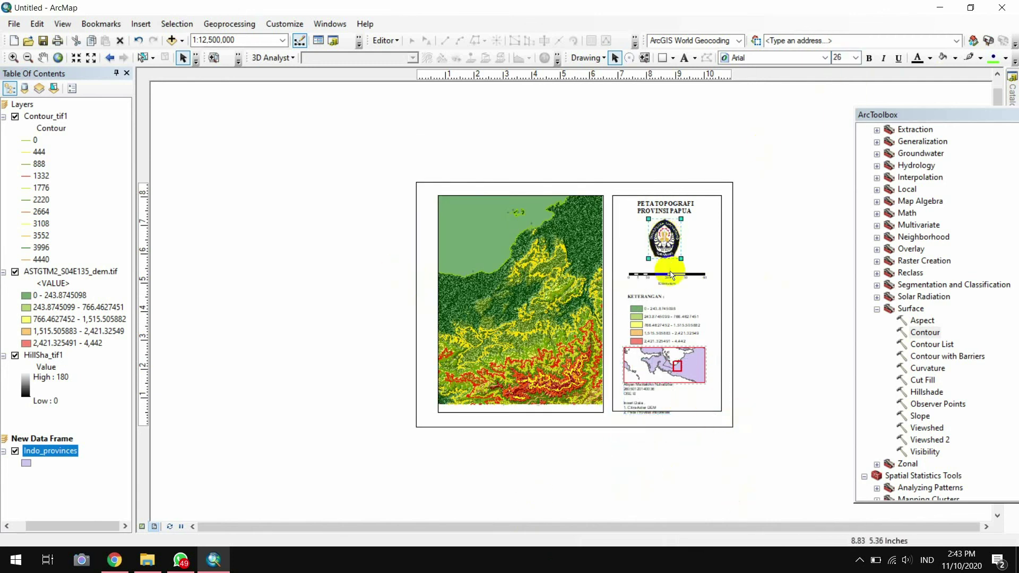
left_click_drag(682, 275, 681, 267)
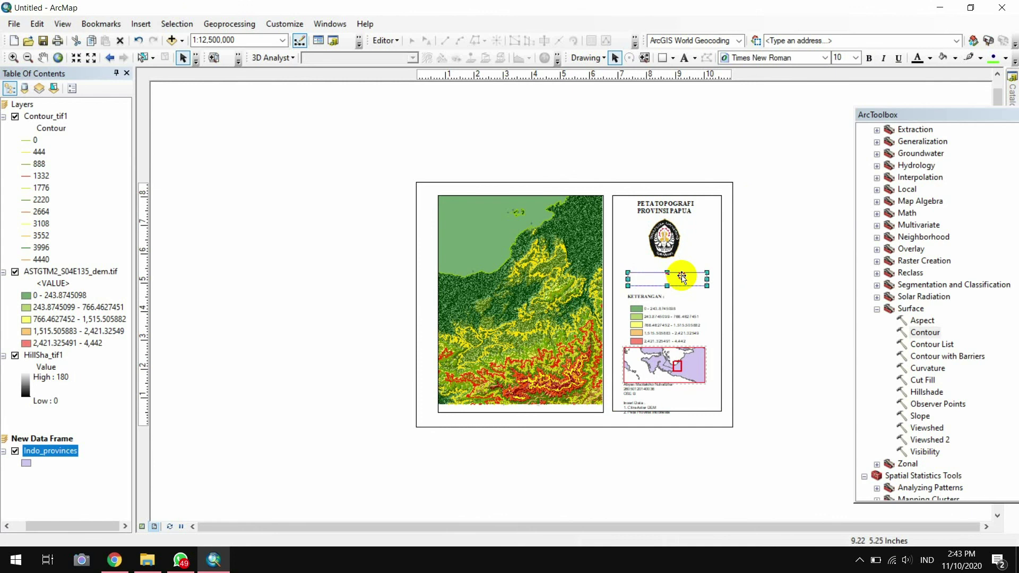
mouse_move(670, 332)
left_mouse_down()
mouse_move(667, 322)
mouse_move(699, 332)
mouse_move(666, 319)
mouse_move(653, 341)
left_mouse_up()
left_click(654, 347)
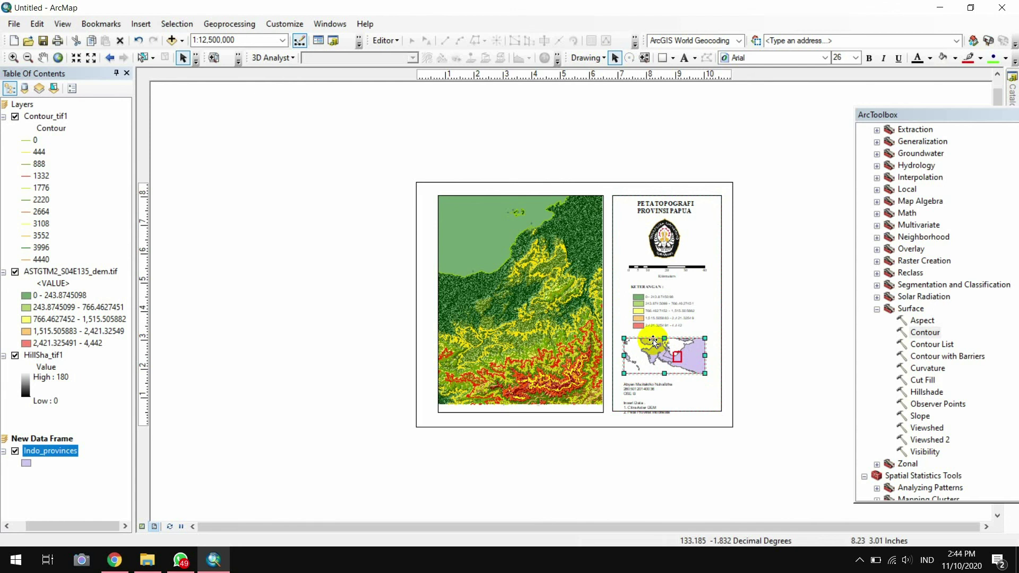
left_click(868, 348)
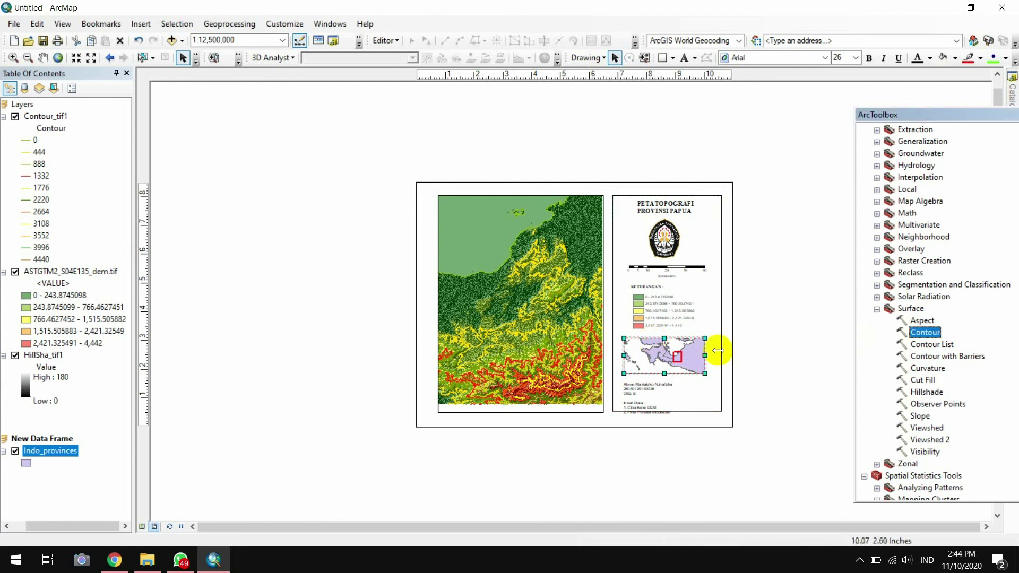
left_click_drag(666, 350, 670, 347)
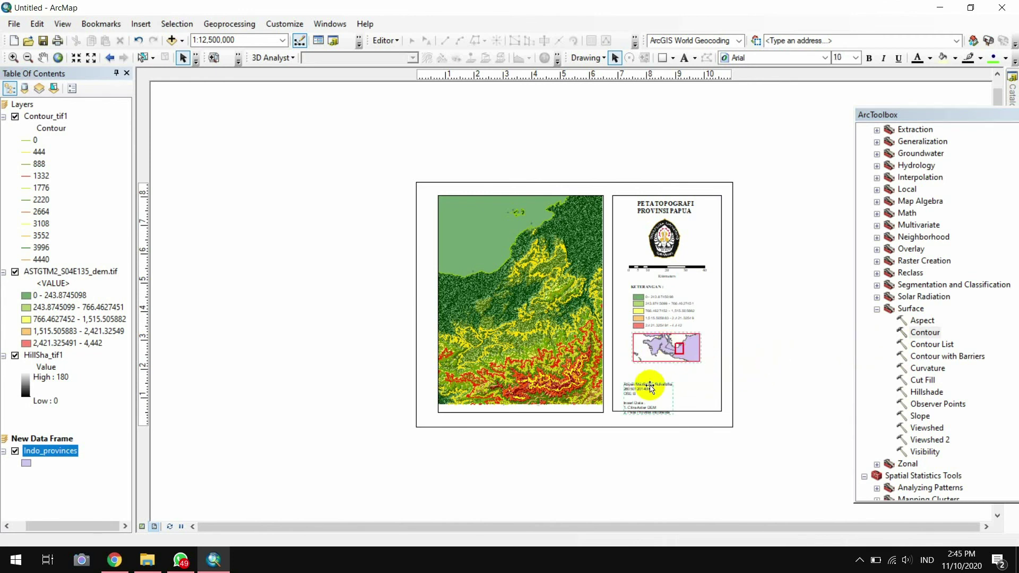
left_click_drag(648, 382, 692, 378)
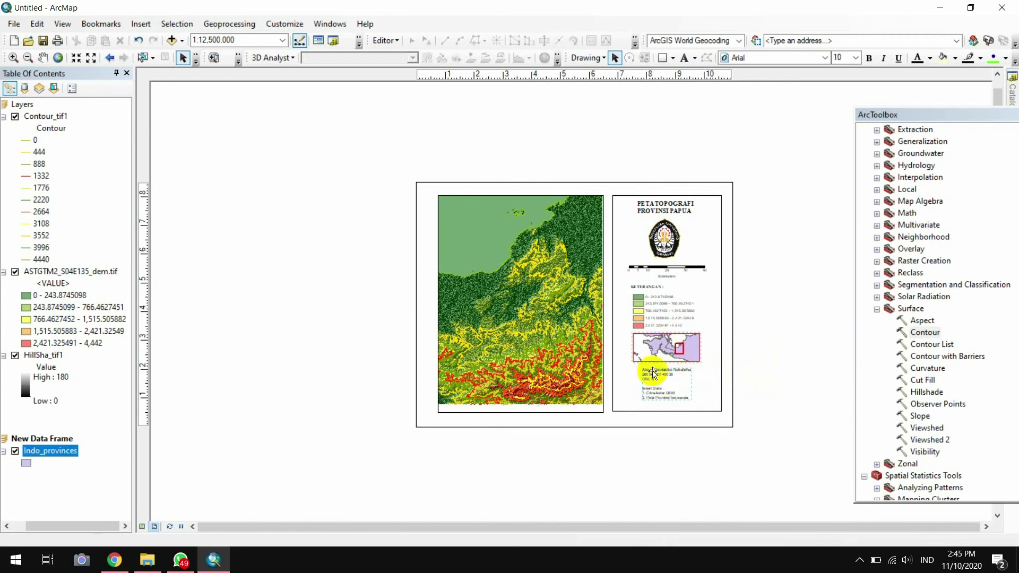
Set the author text to Times New Roman size 11 and nudge it into place
left_click(807, 58)
left_click(808, 57)
key("t")
left_click(762, 56)
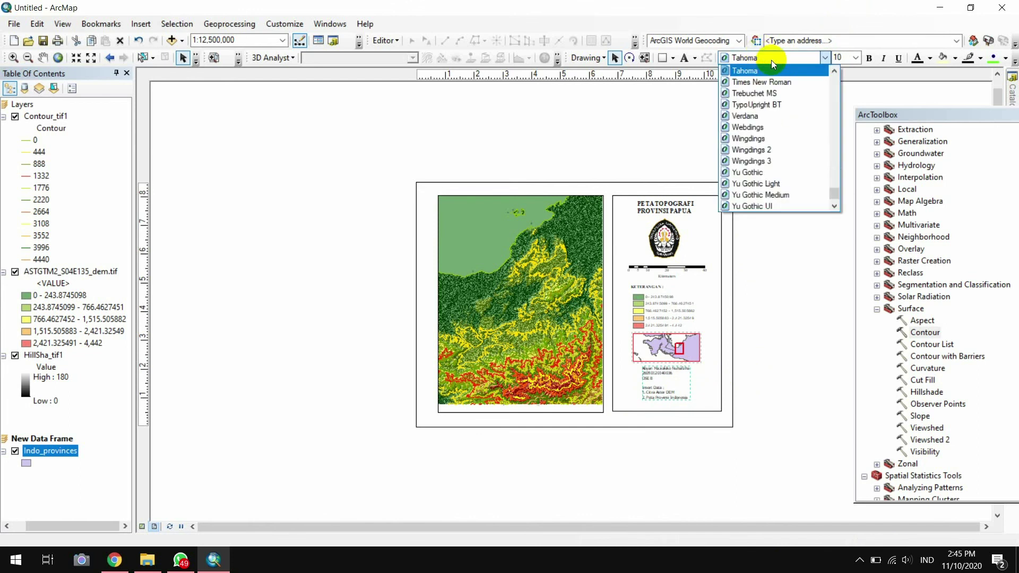
left_click(772, 60)
left_click(772, 60)
left_click(748, 77)
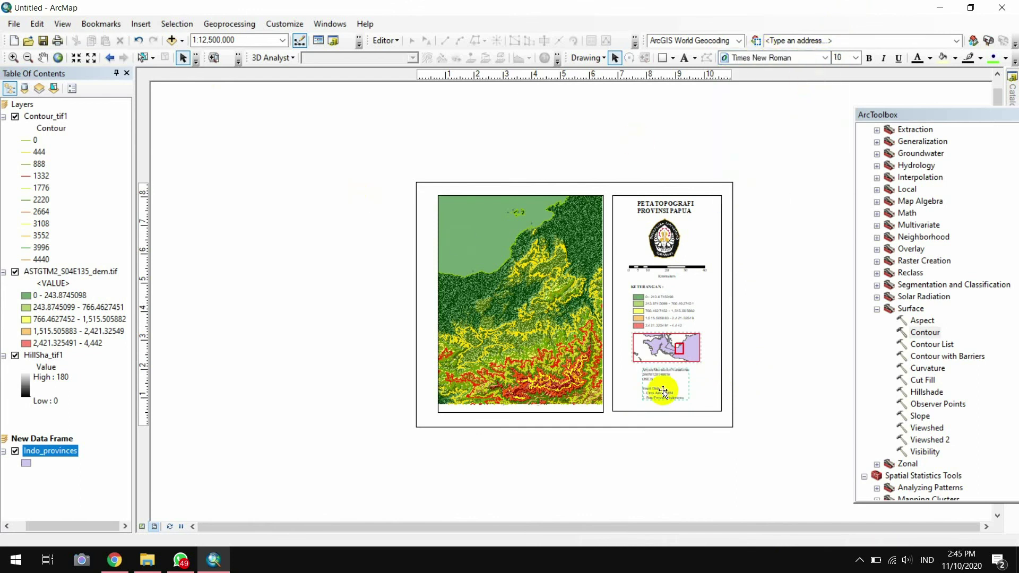
left_click(855, 58)
left_click(841, 96)
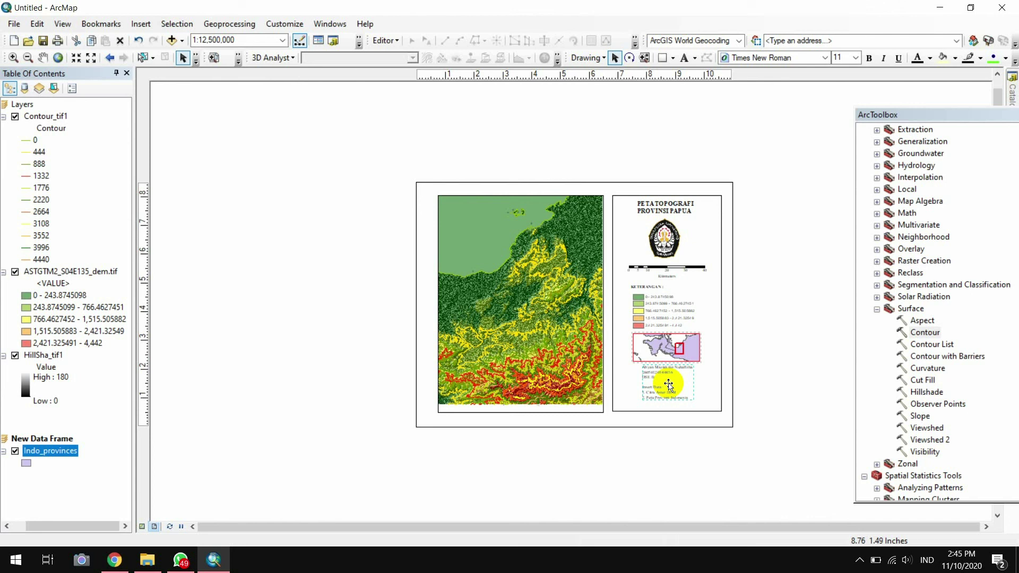
left_click_drag(669, 384, 668, 386)
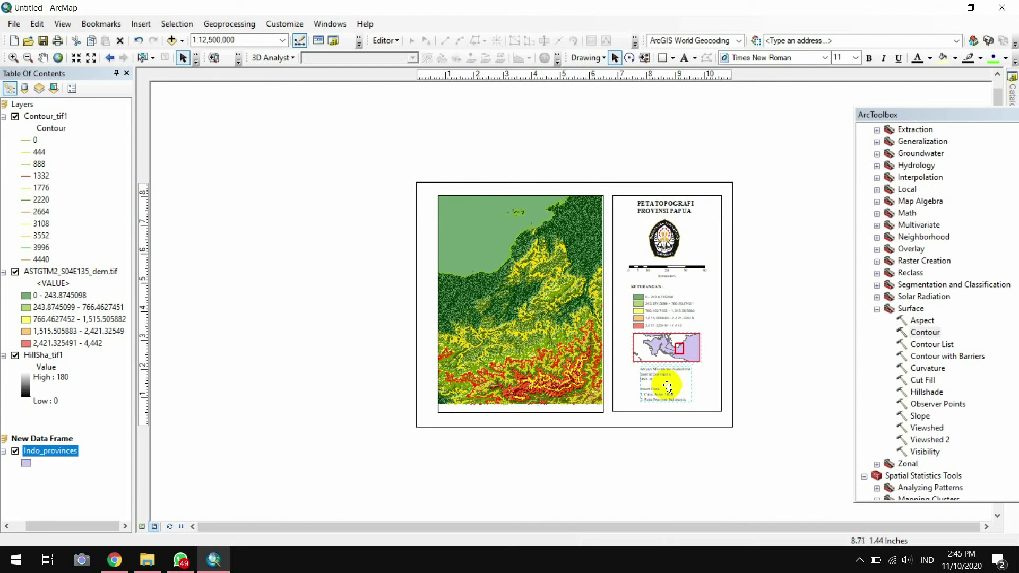
left_click(670, 347)
Start a new graticule grid for the inset frame in its Data Frame Properties
right_click(670, 347)
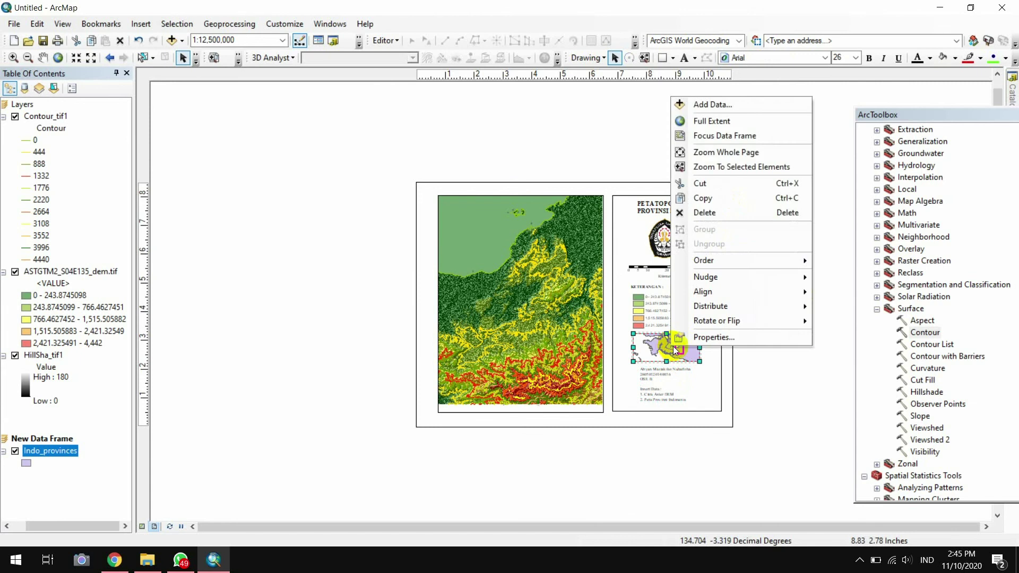
left_click(683, 339)
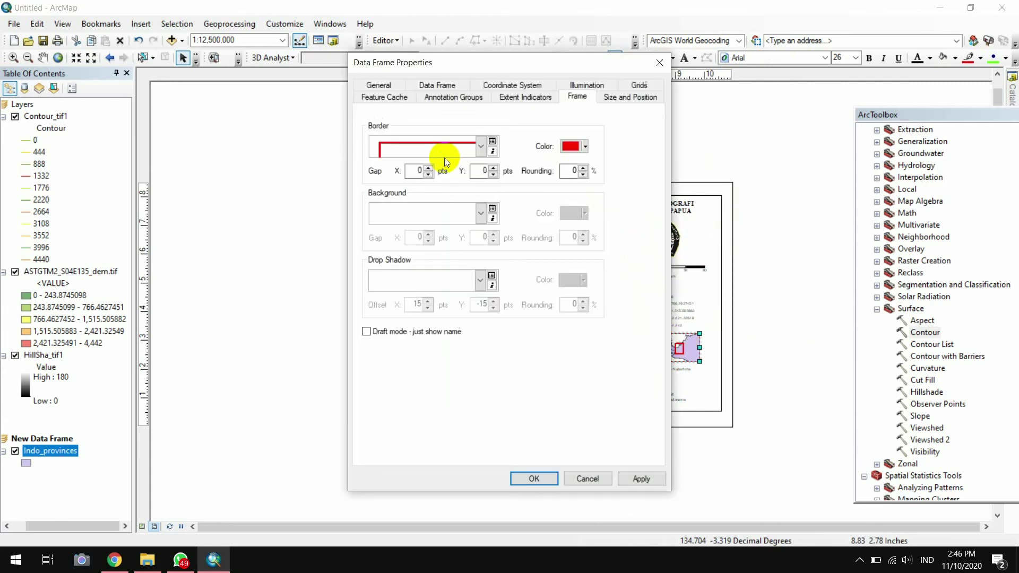
left_click(637, 92)
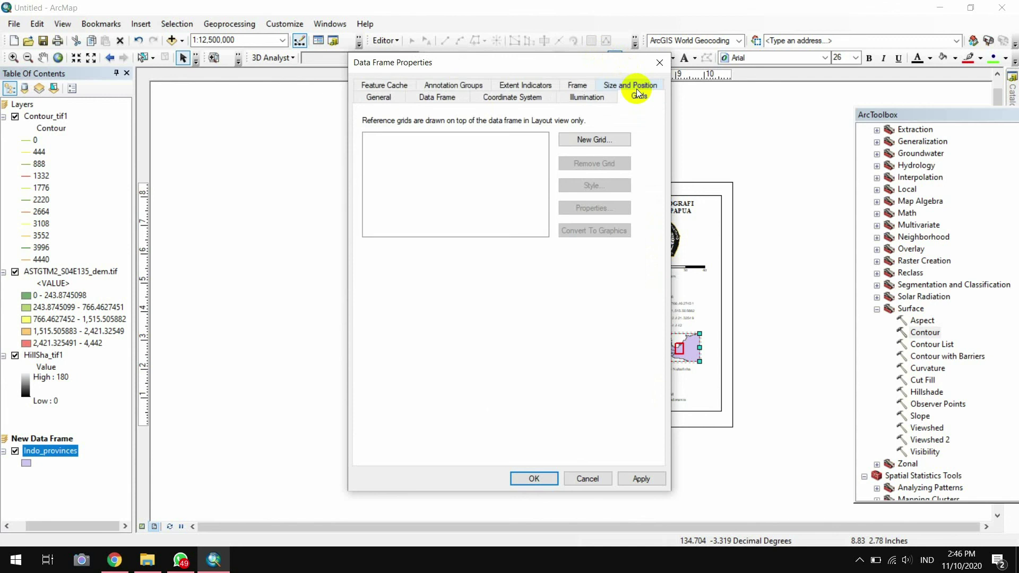
left_click(578, 143)
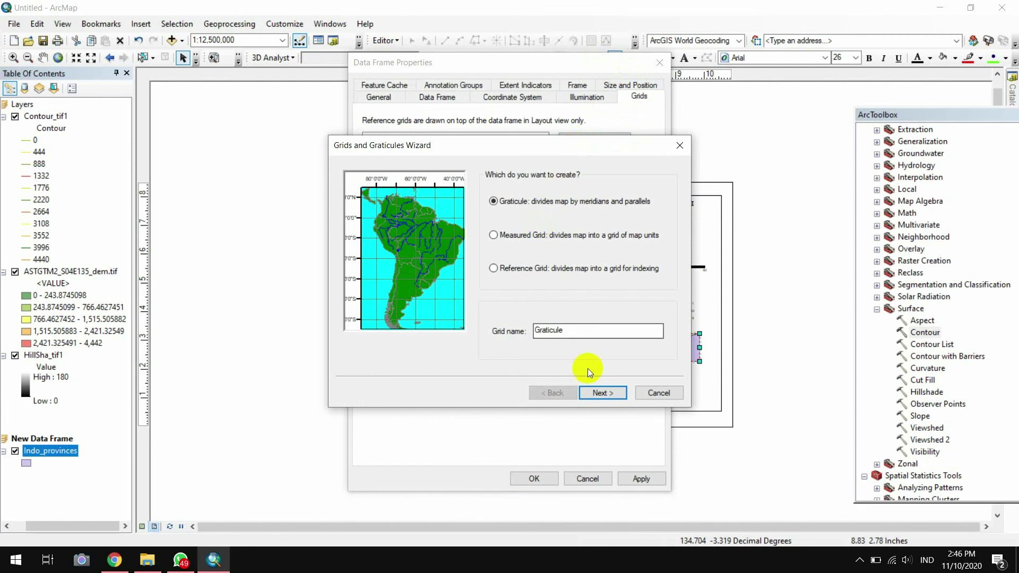
left_click(602, 397)
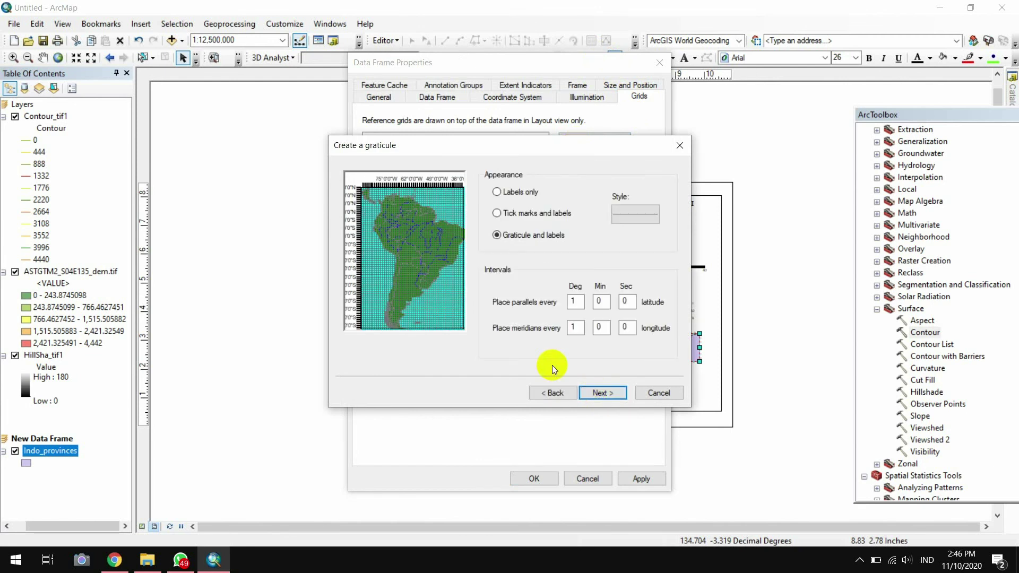
left_click(603, 393)
left_click(603, 393)
left_click(549, 393)
left_click(549, 393)
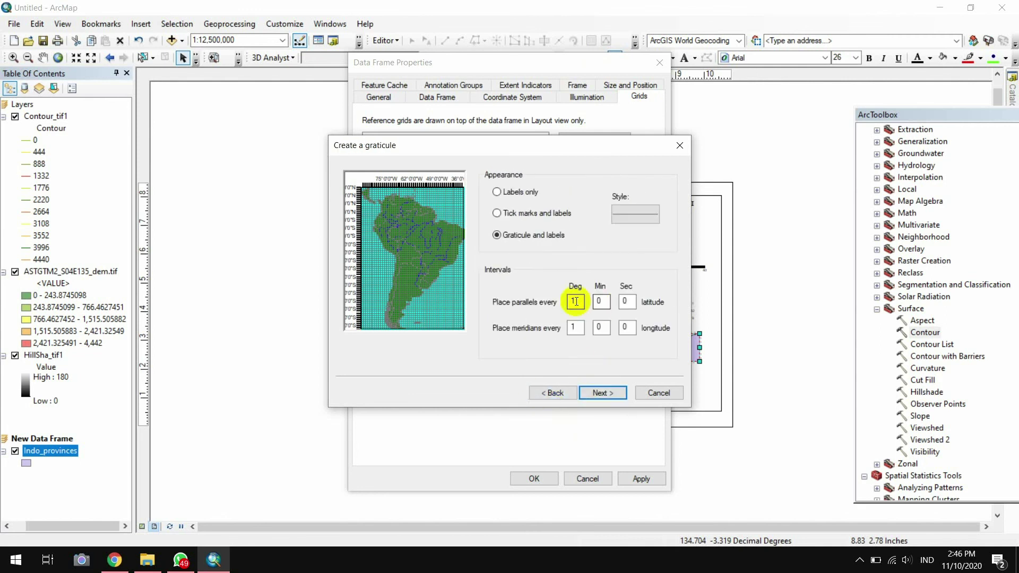
Space parallels and meridians 1° 10′ apart, finish the graticule and apply it
double_click(576, 302)
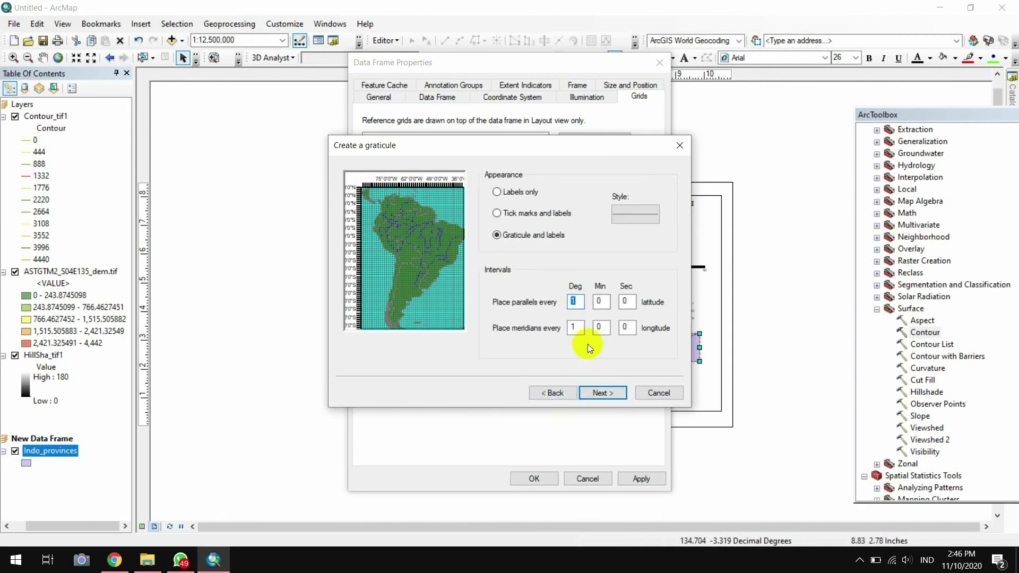
double_click(605, 301)
type("10")
double_click(599, 327)
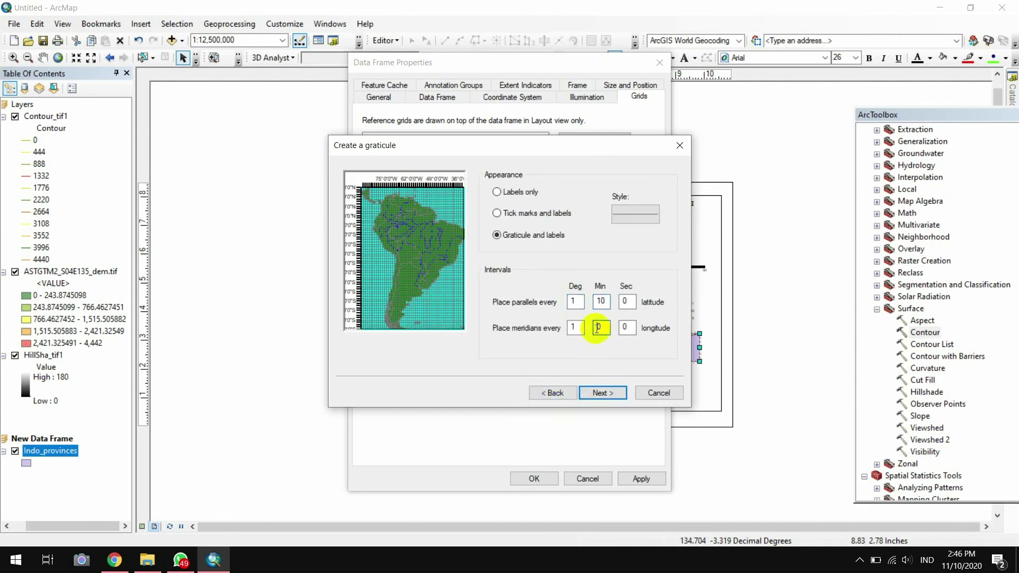
type("10")
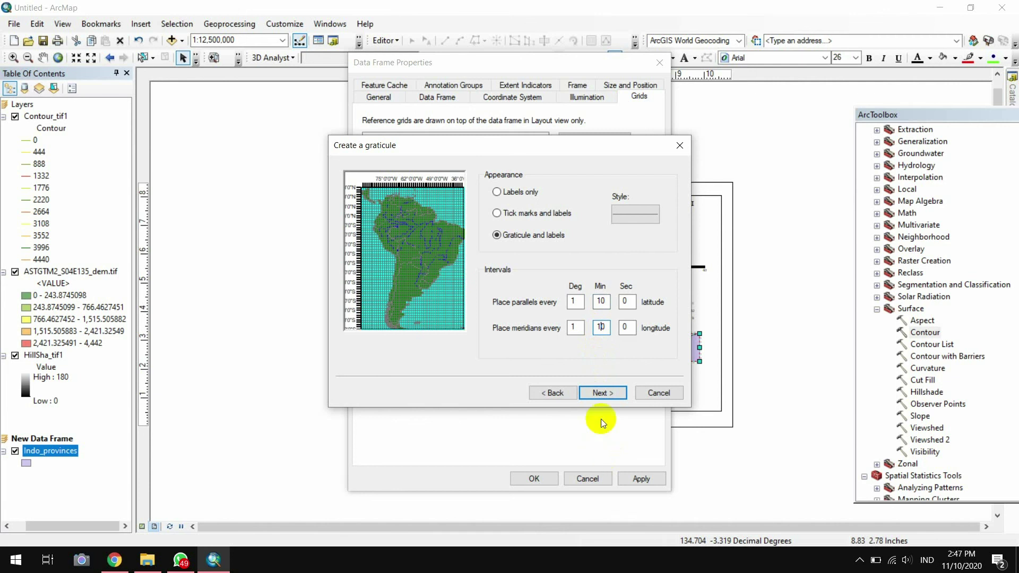
left_click(605, 394)
left_click(608, 395)
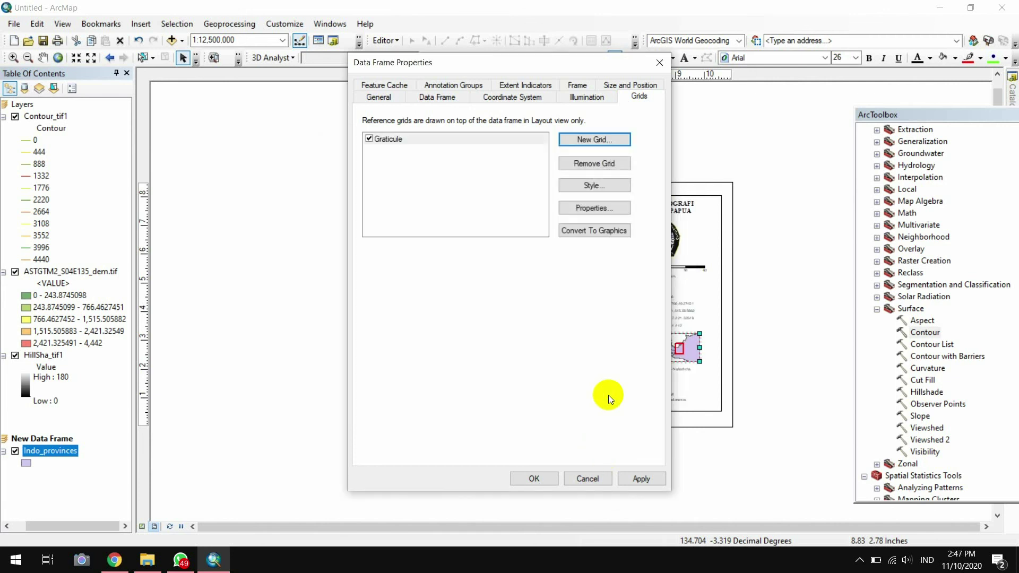
left_click(634, 480)
left_click(530, 481)
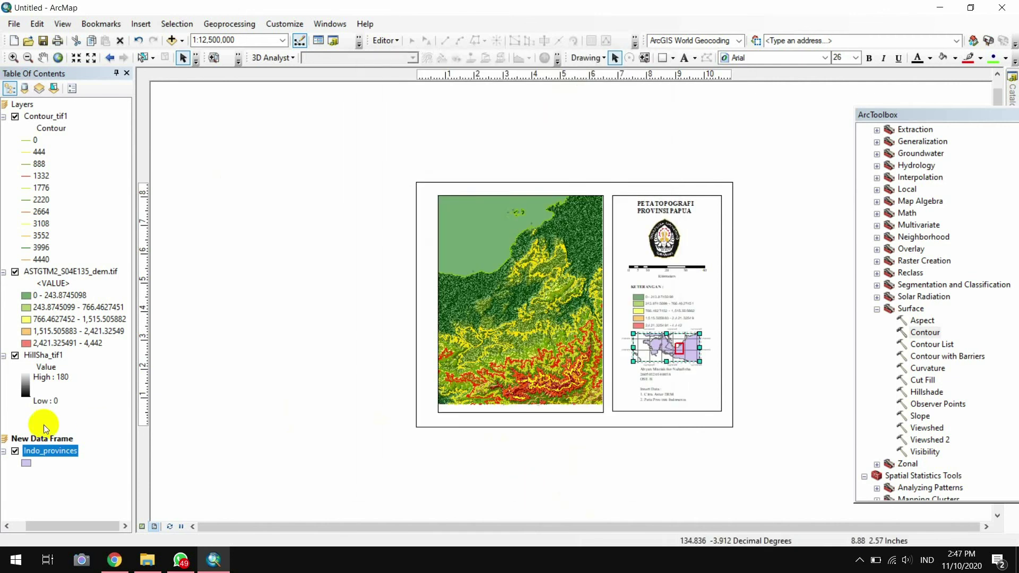
Symbolize Indo_provinces with a Med Green fill and Gray 80% outline
right_click(56, 452)
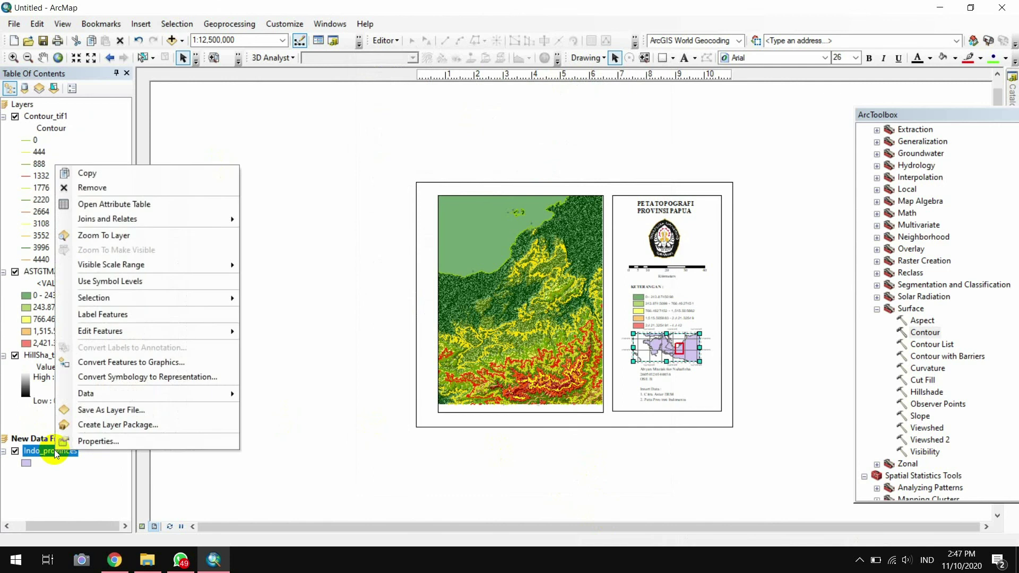
left_click(80, 440)
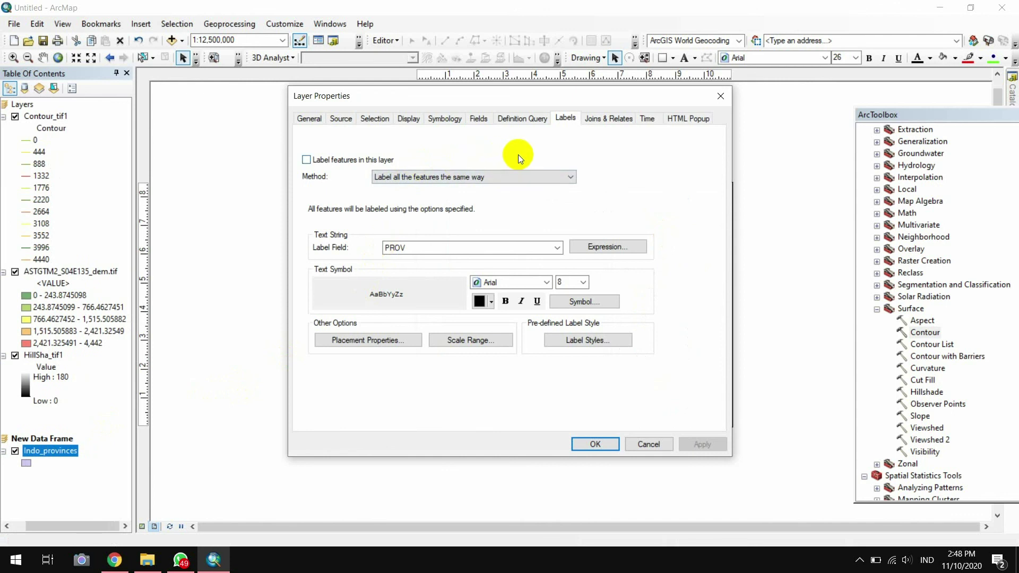
left_click(451, 121)
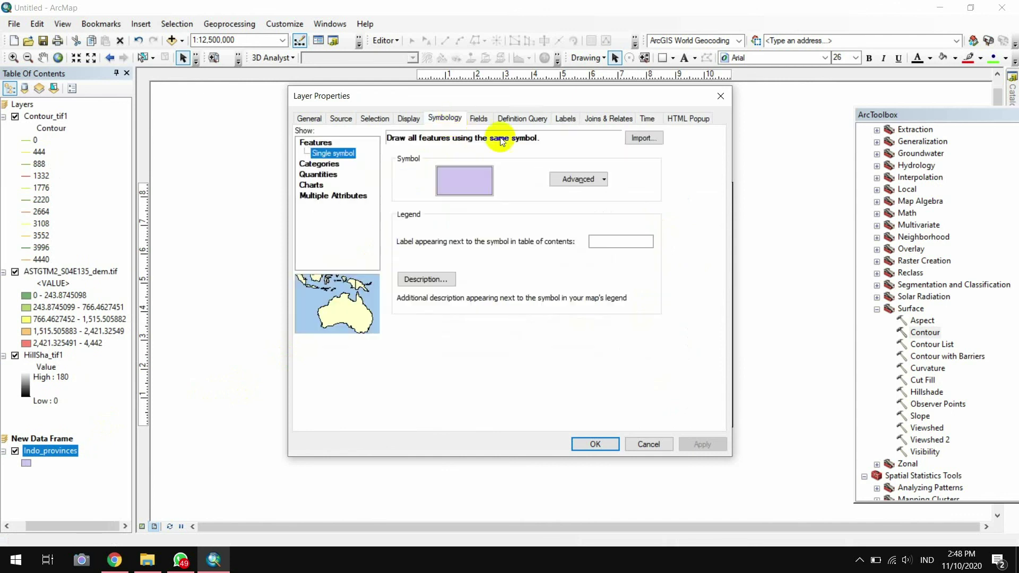
left_click(463, 190)
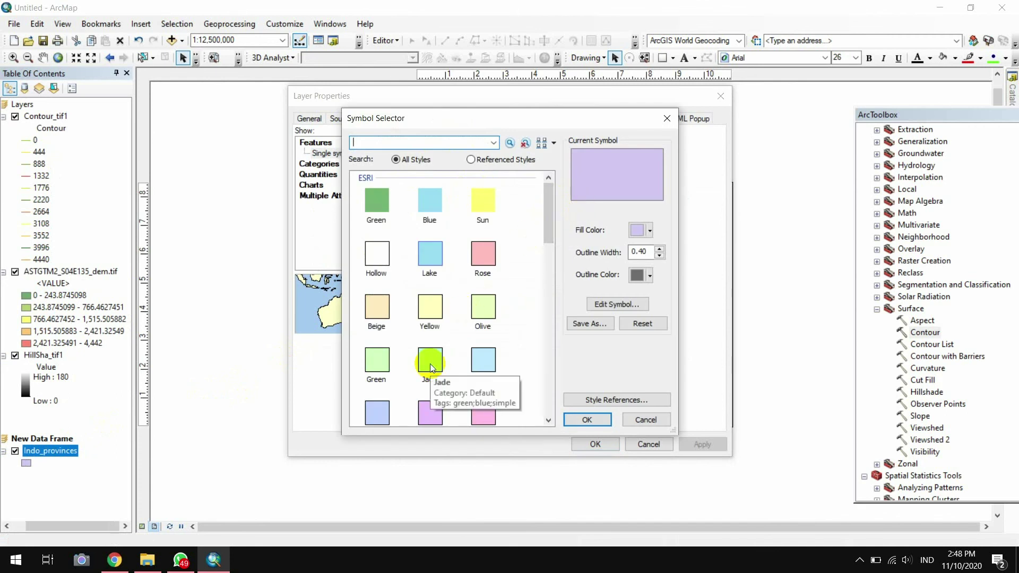
left_click_drag(546, 223, 550, 296)
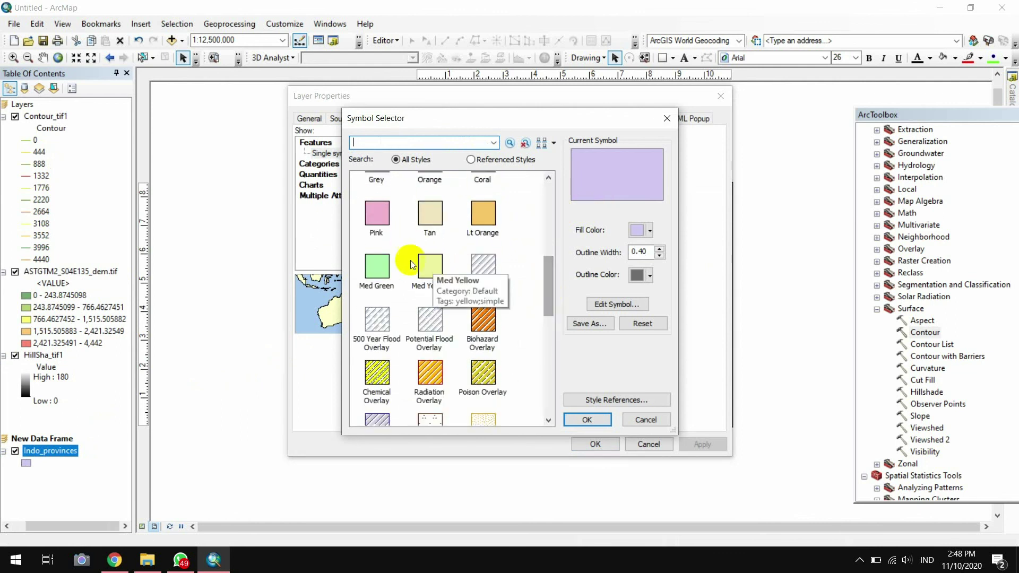
left_click(375, 273)
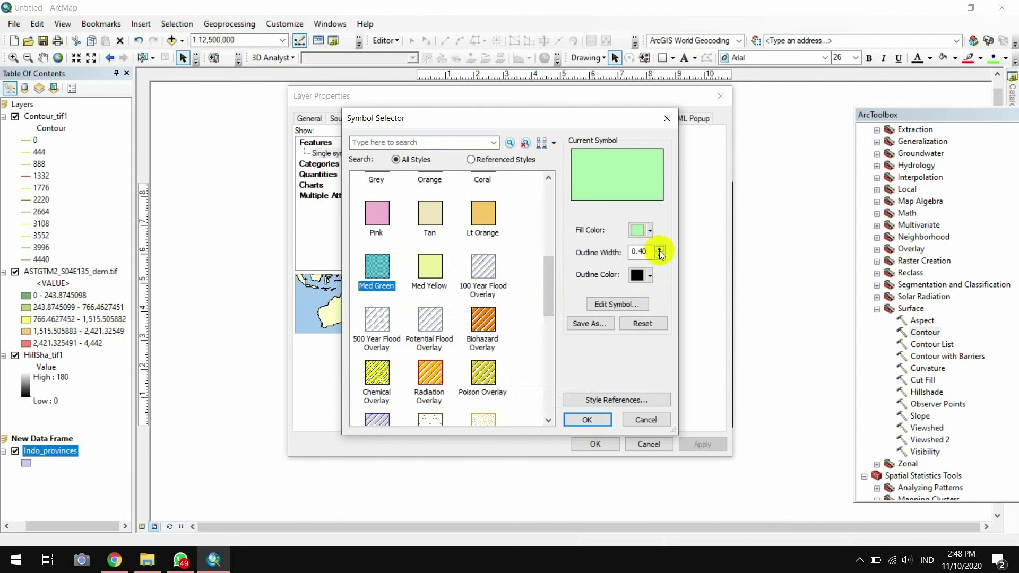
left_click(646, 279)
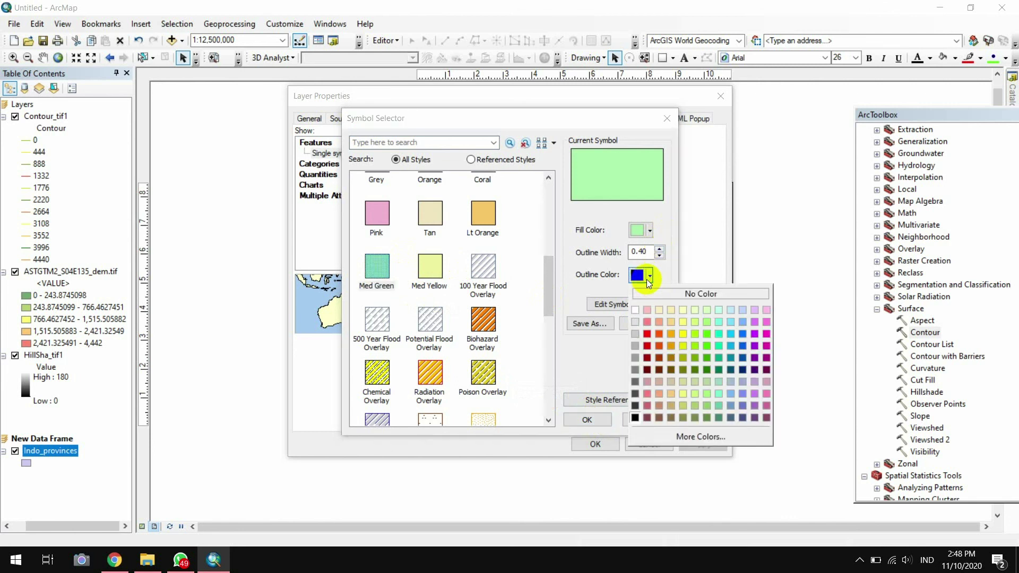
left_click(637, 406)
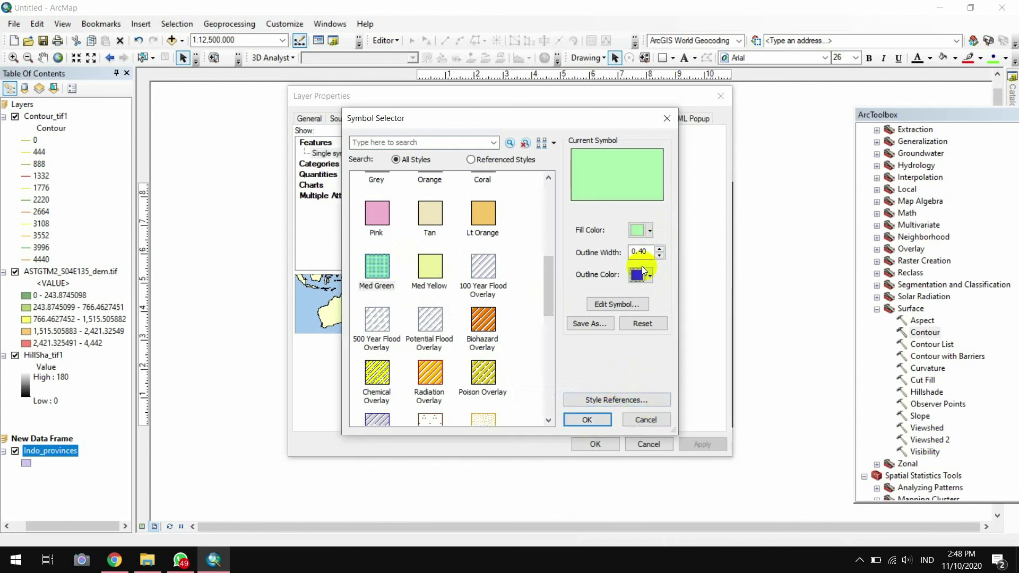
left_click(590, 422)
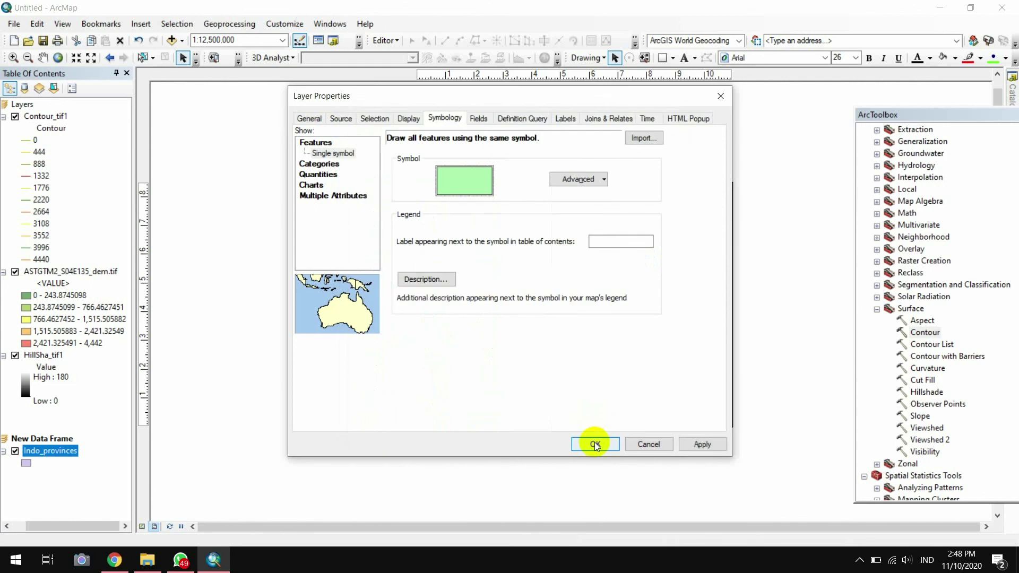
left_click(595, 445)
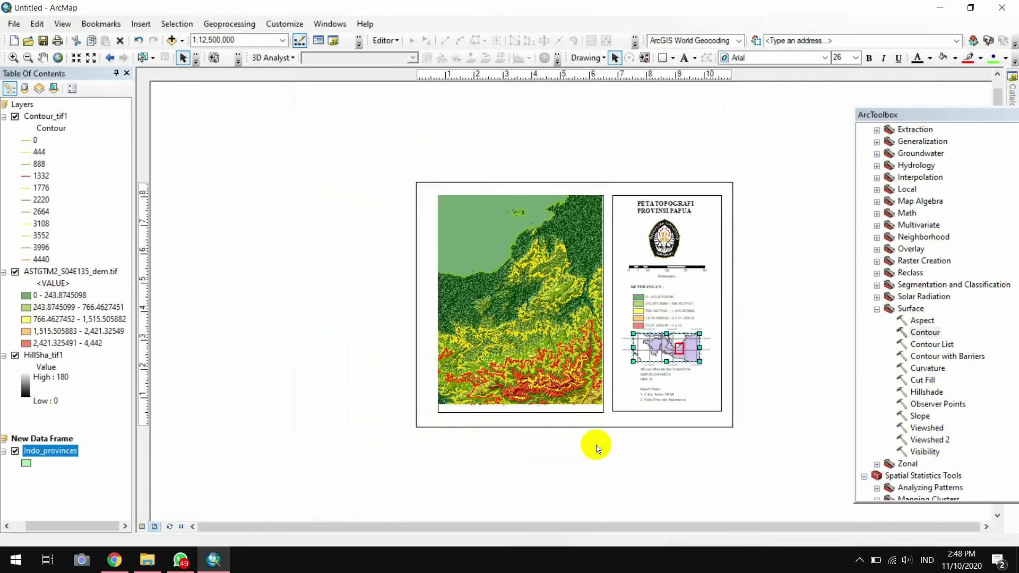
left_click(670, 349)
Open the Data Frame Properties of the Indonesia inset frame
right_click(671, 350)
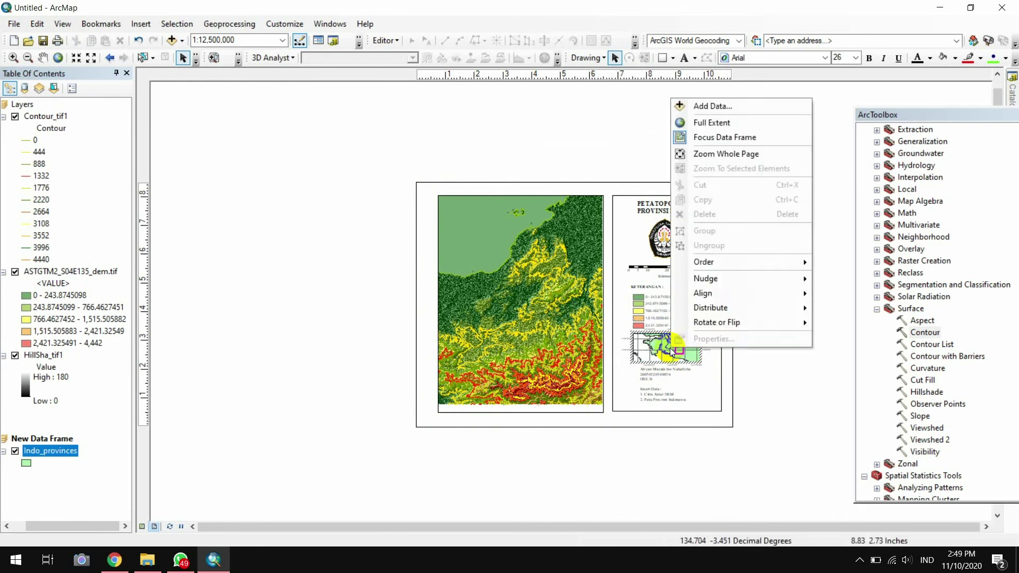
key("Escape")
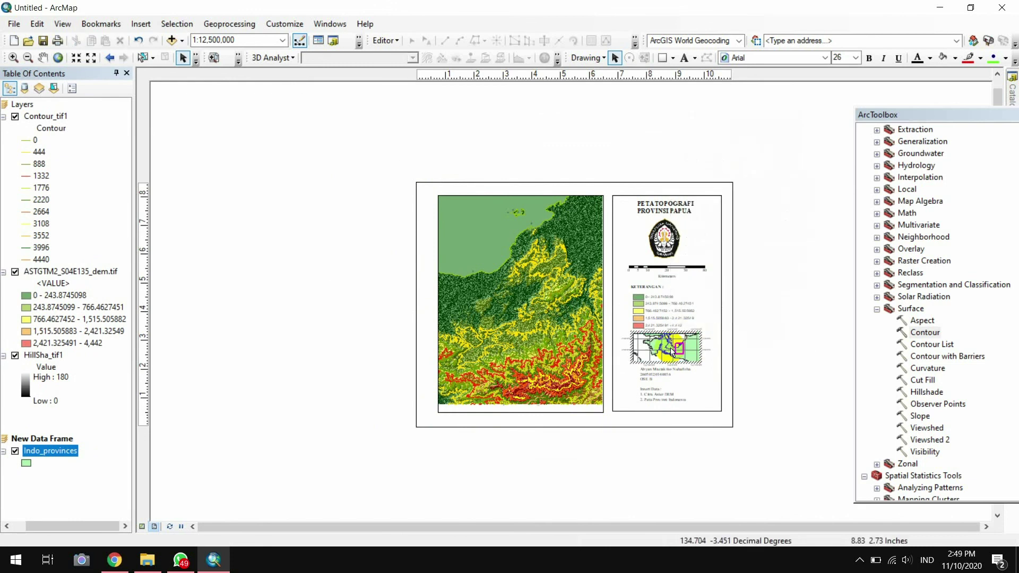
left_click(637, 339)
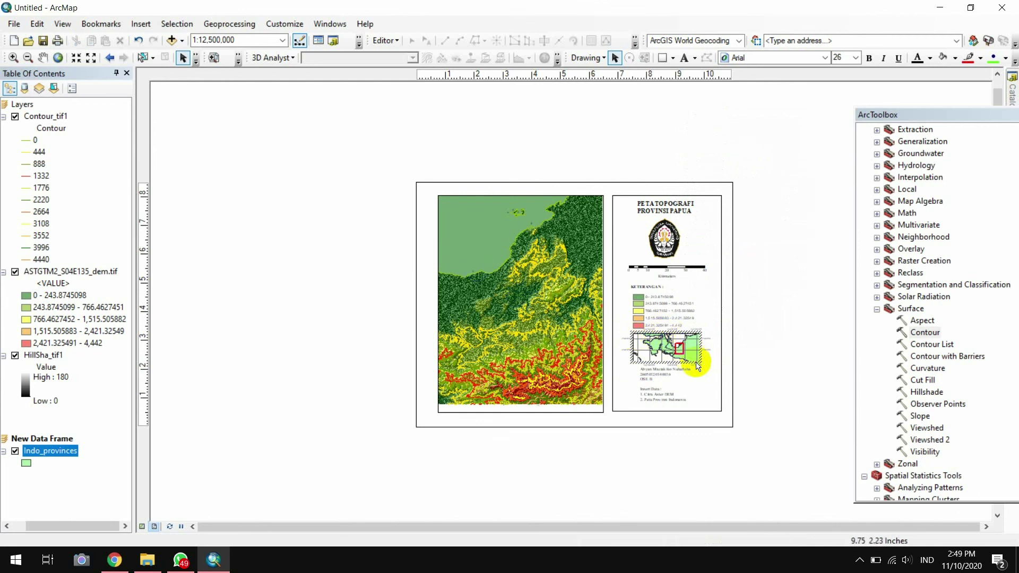
left_click(693, 362)
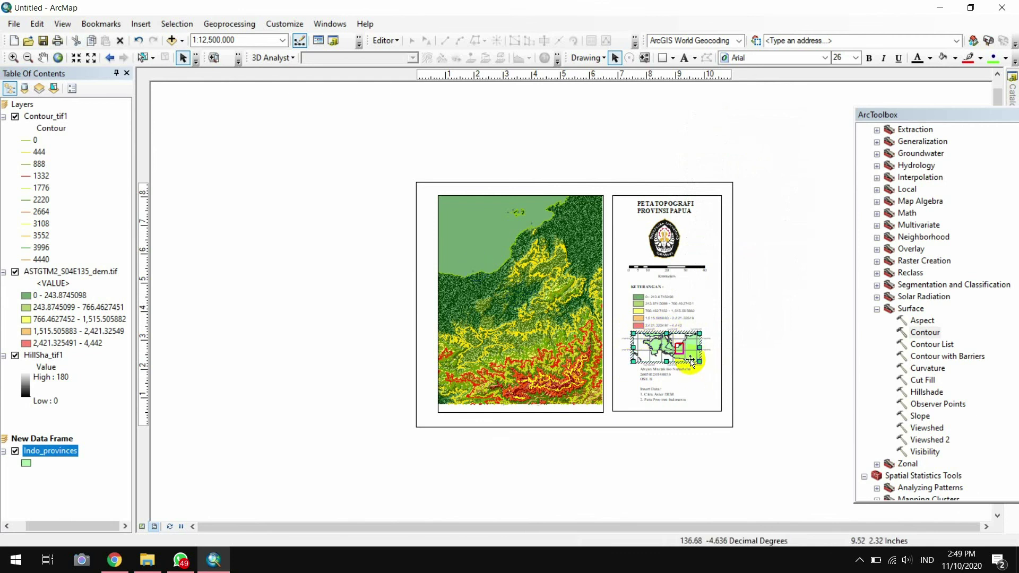
left_click(690, 361)
left_click(692, 365)
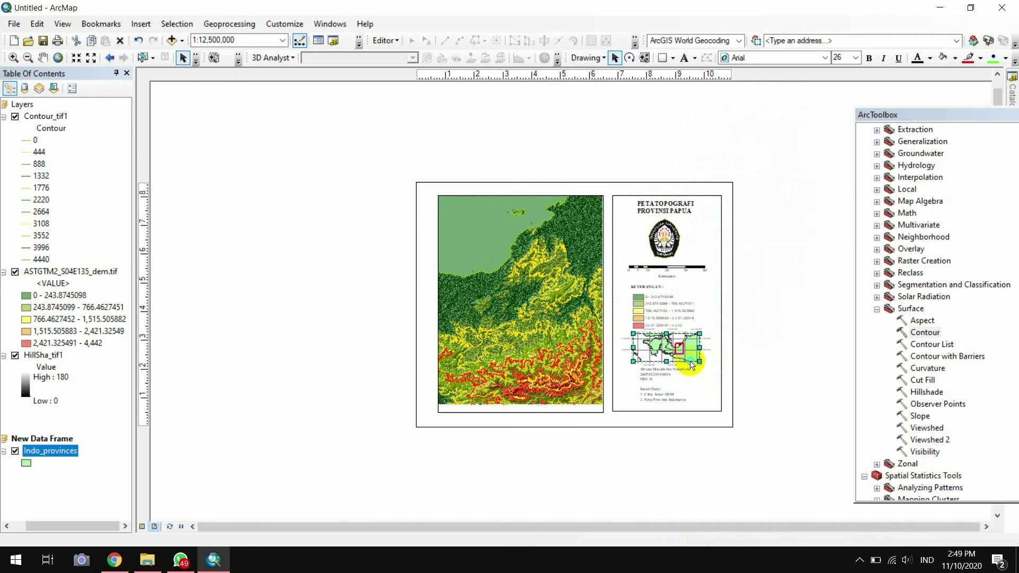
right_click(692, 363)
left_click(706, 354)
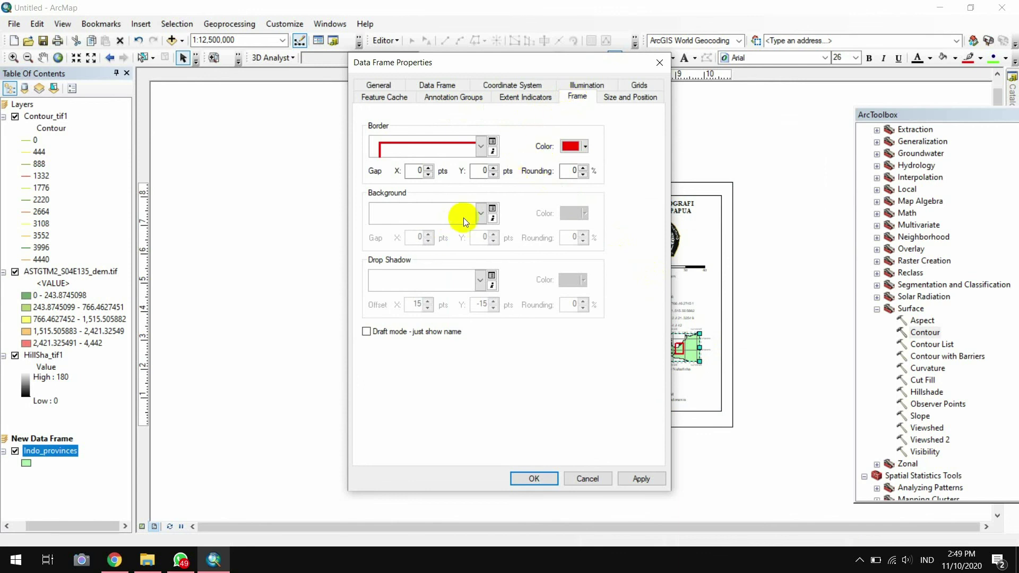
Give the inset a Lt Blue background and zoom the main DEM map to 1:500,000
left_click(480, 215)
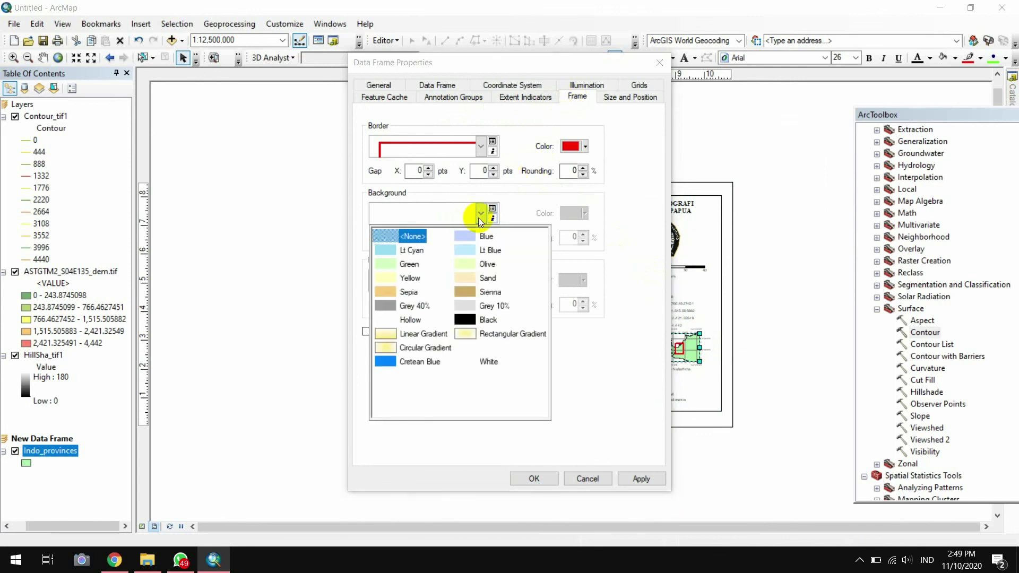
left_click(466, 251)
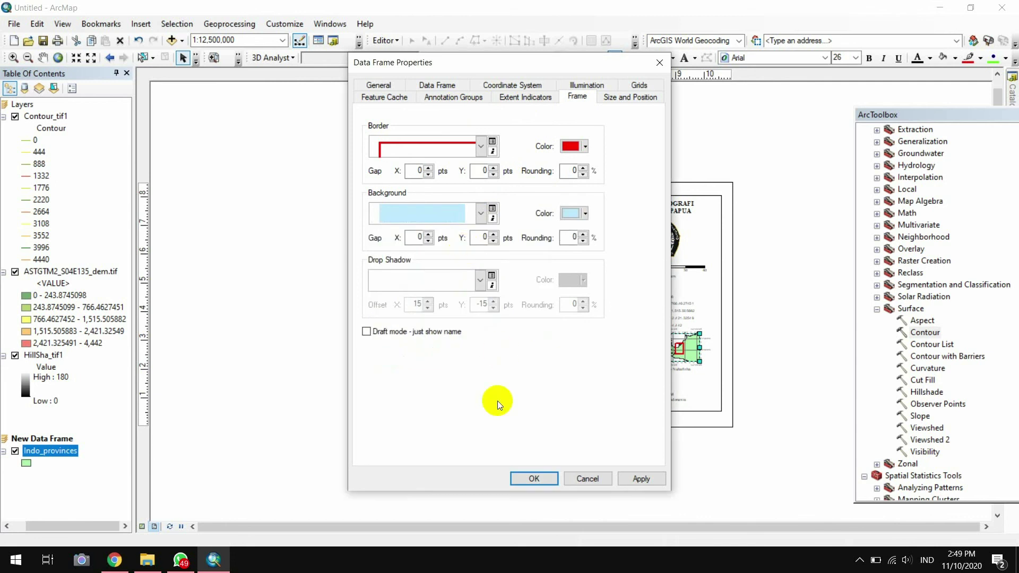
left_click(534, 479)
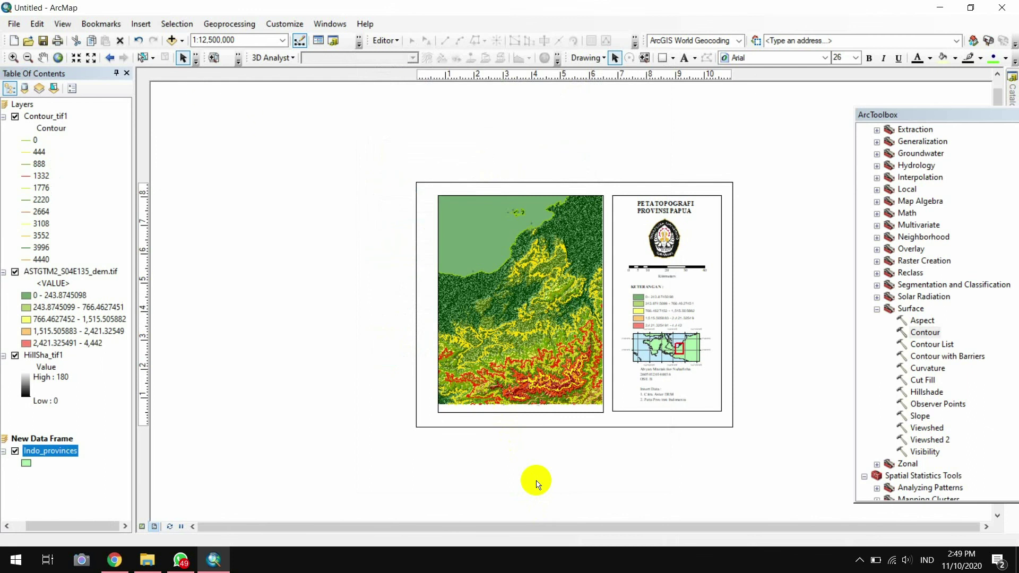
left_click(13, 58)
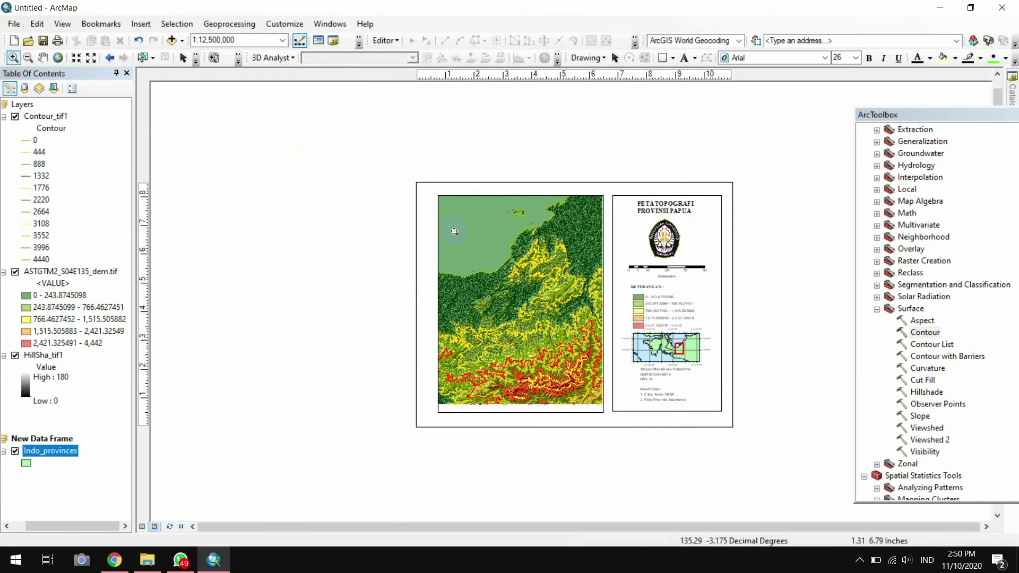
left_click(460, 258)
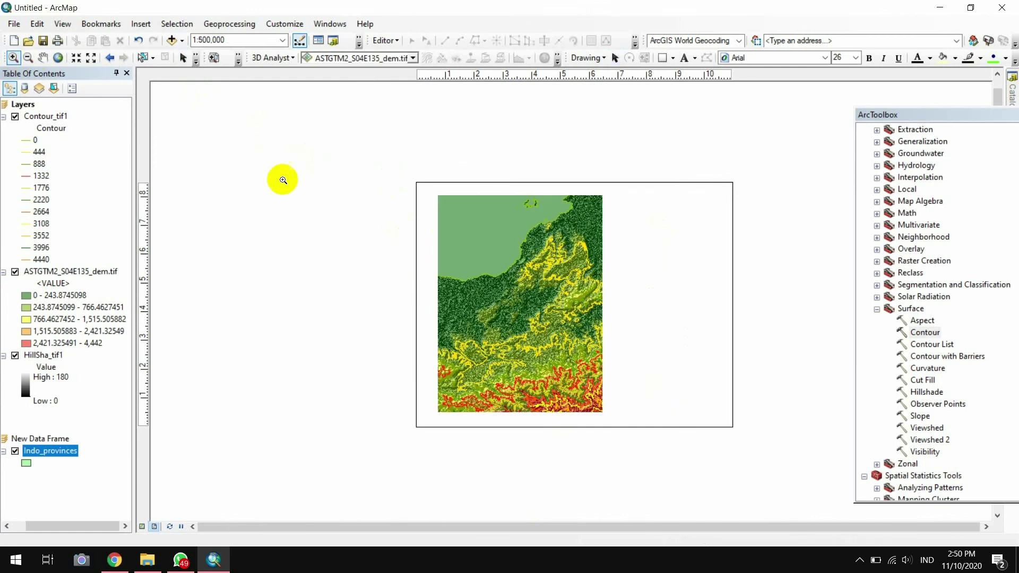
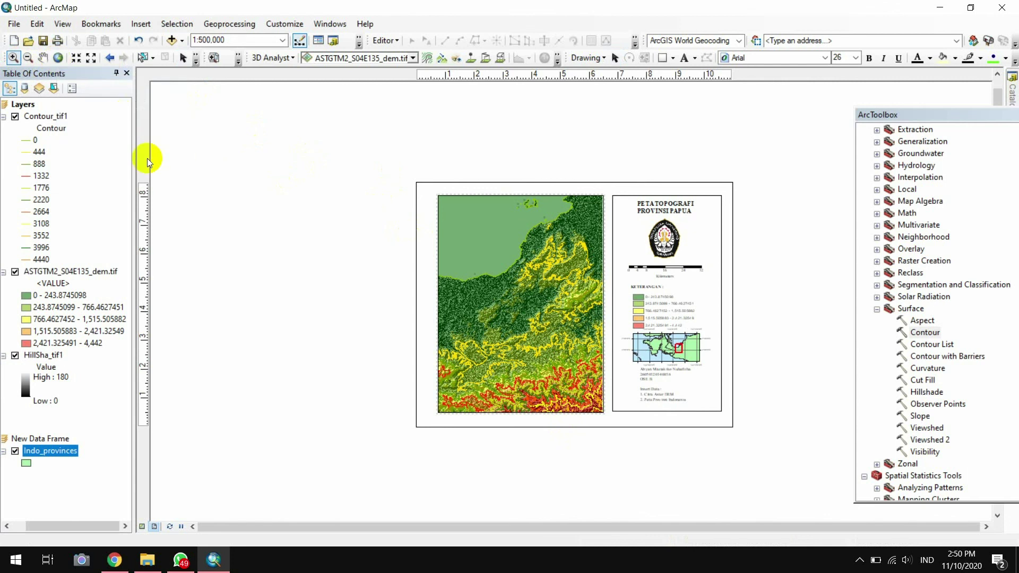
Toggle the contour and hillshade layers off and back on to check them
left_click(15, 116)
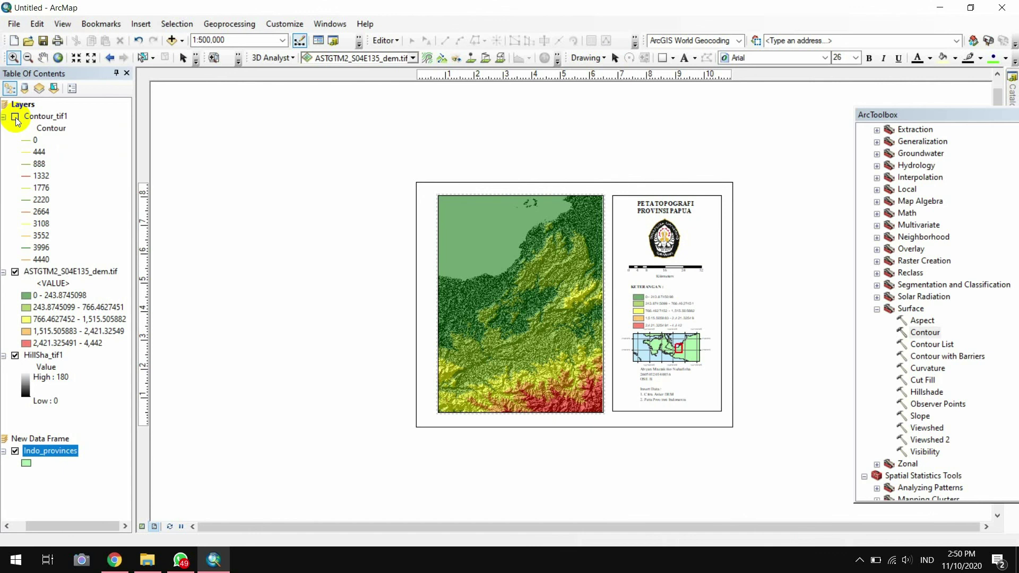
left_click(15, 117)
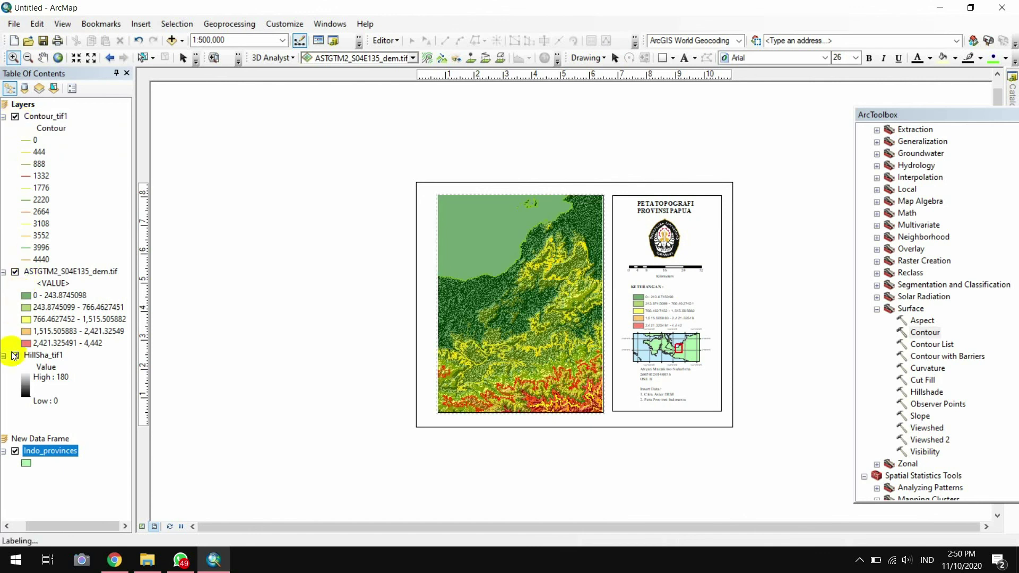
left_click(16, 356)
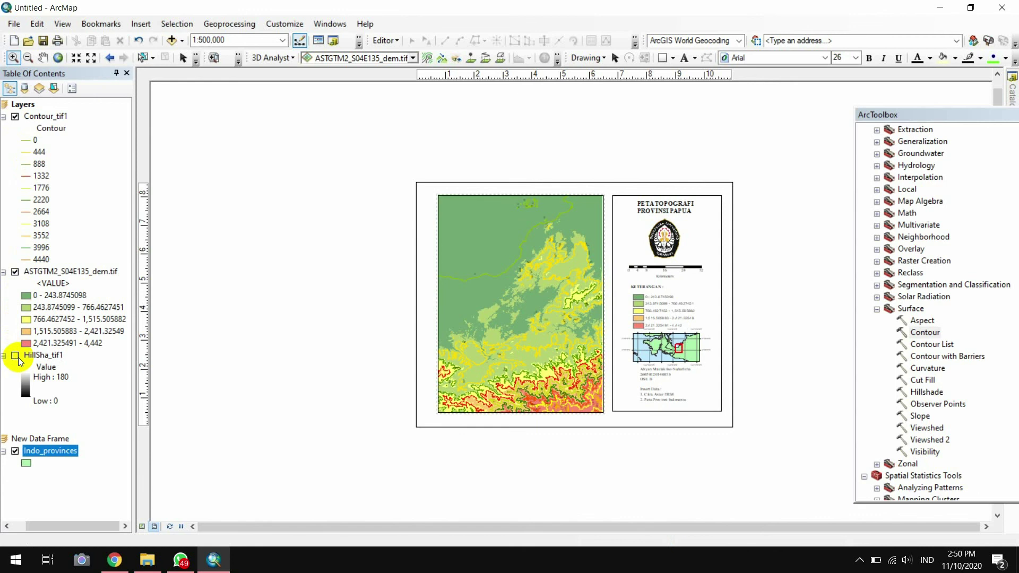
left_click(15, 356)
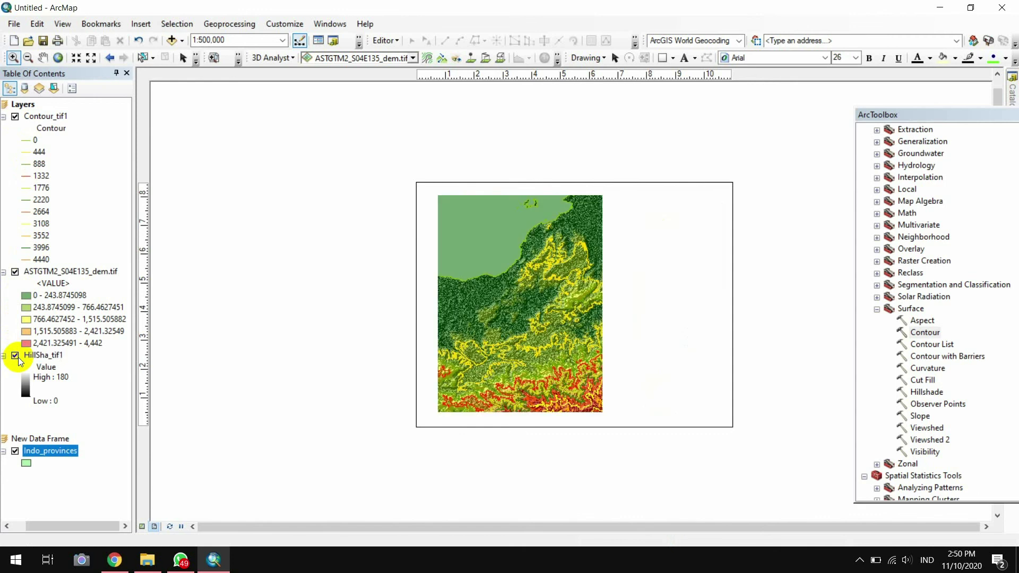
Add a Graticule grid with 0°10' line and label intervals to the main map frame
right_click(552, 232)
left_click(611, 472)
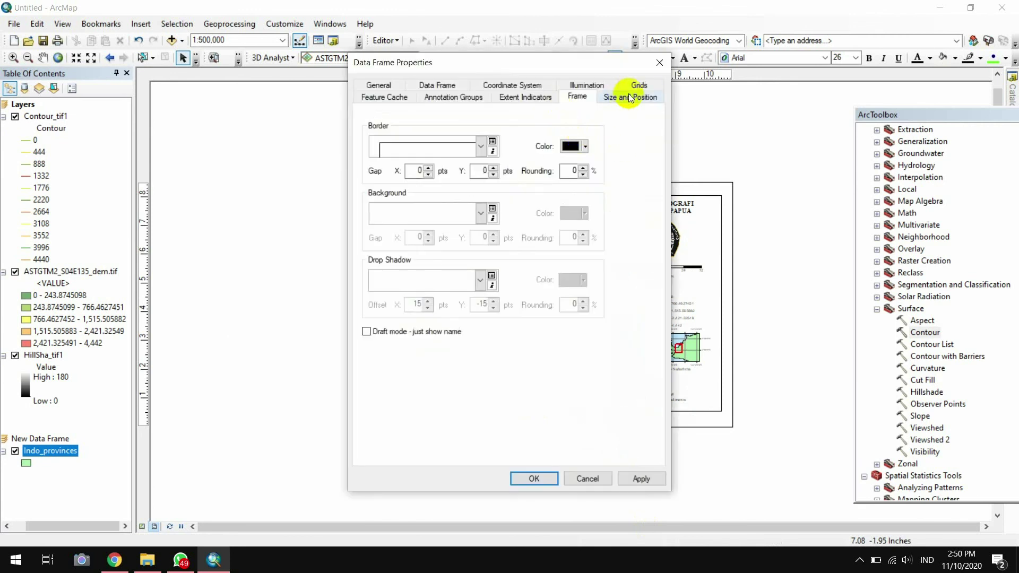
left_click(632, 88)
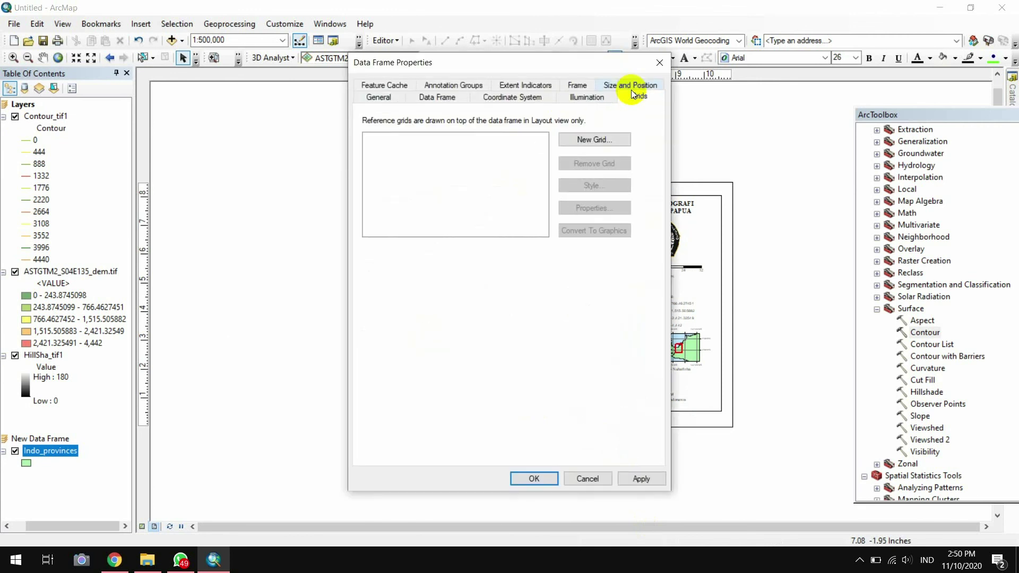
left_click(601, 139)
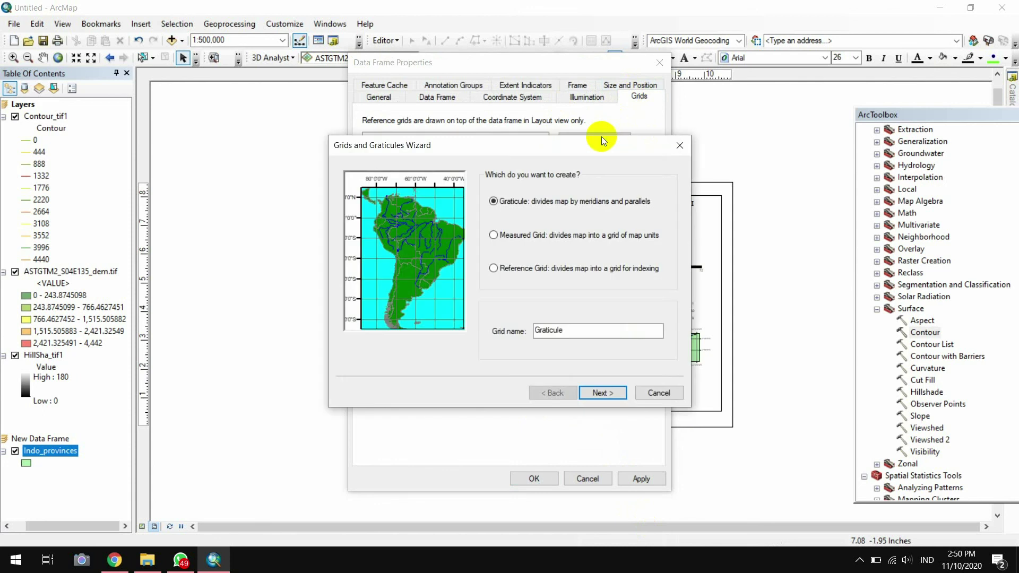
left_click(604, 393)
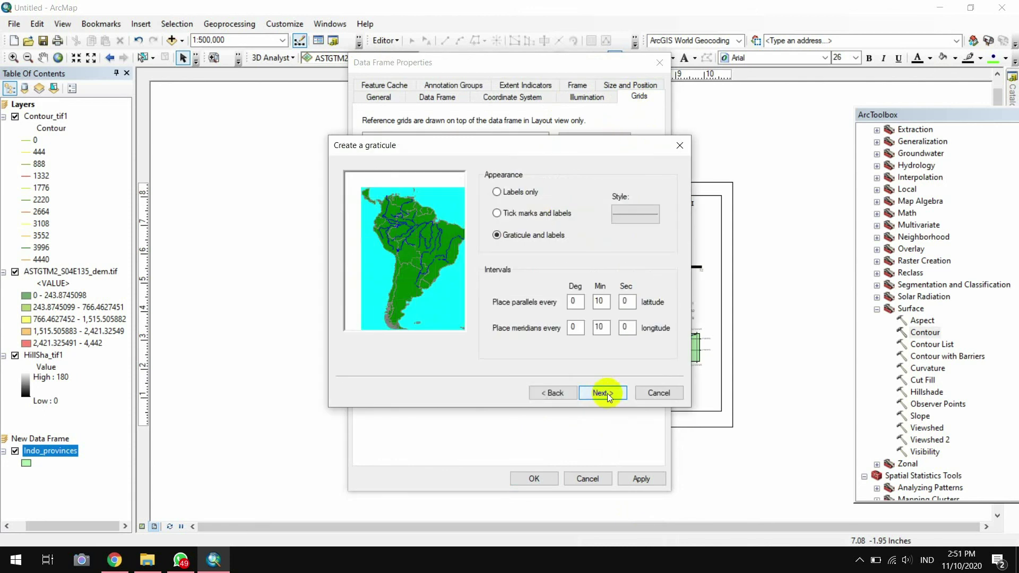
left_click(607, 393)
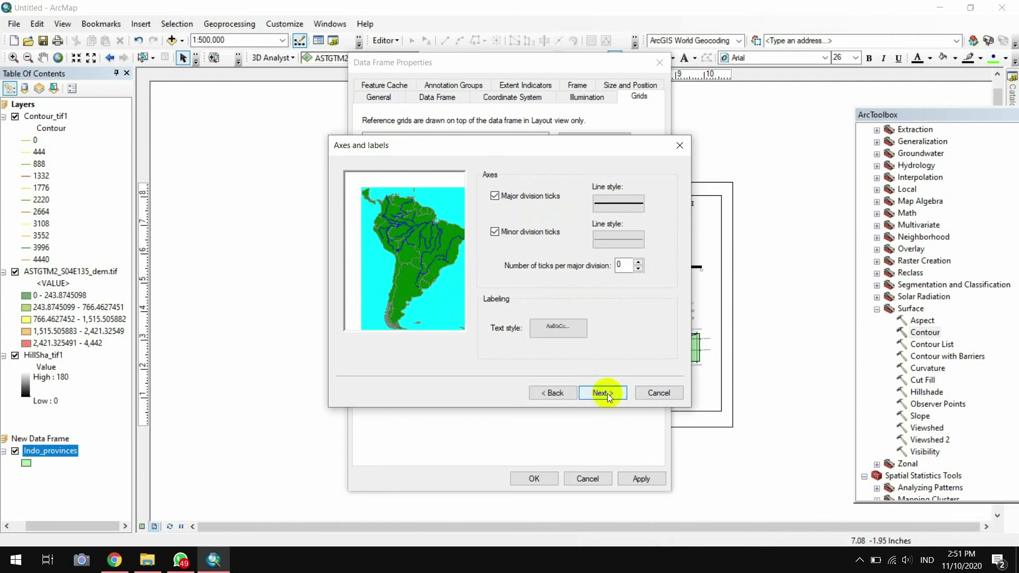
left_click(607, 394)
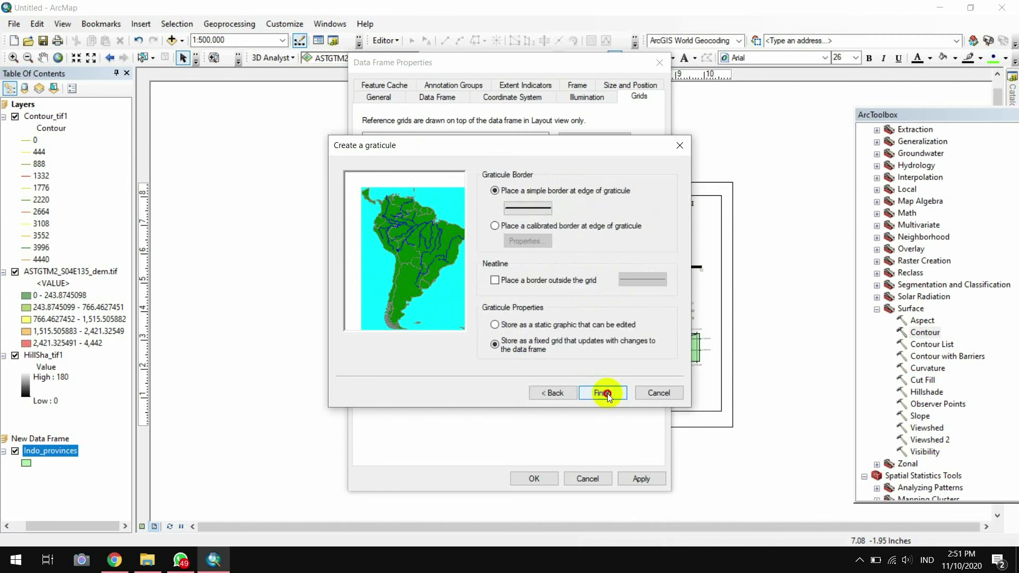
left_click(607, 393)
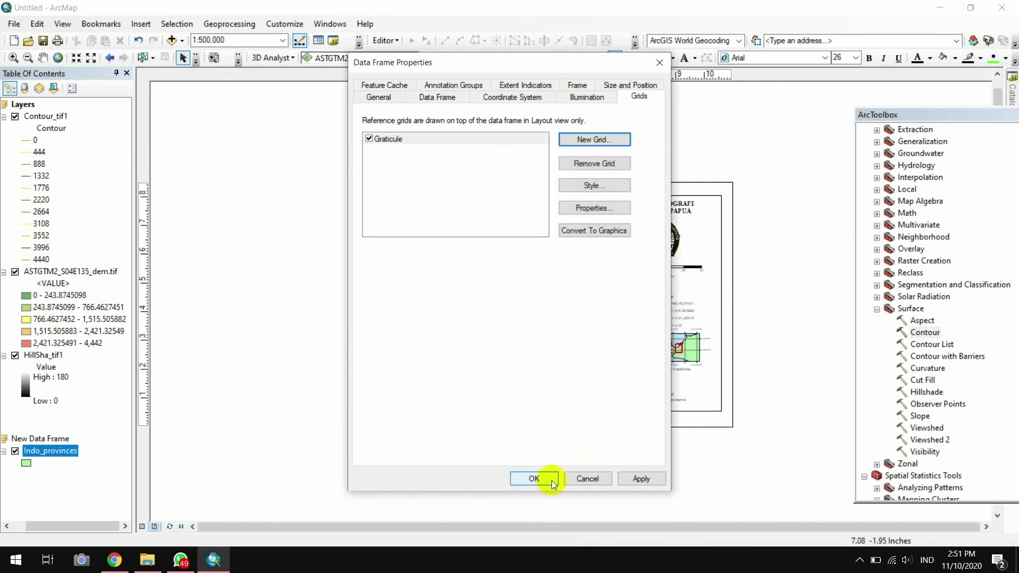
Label the graticule on top, left and bottom only, with vertical left-edge labels
left_click(581, 206)
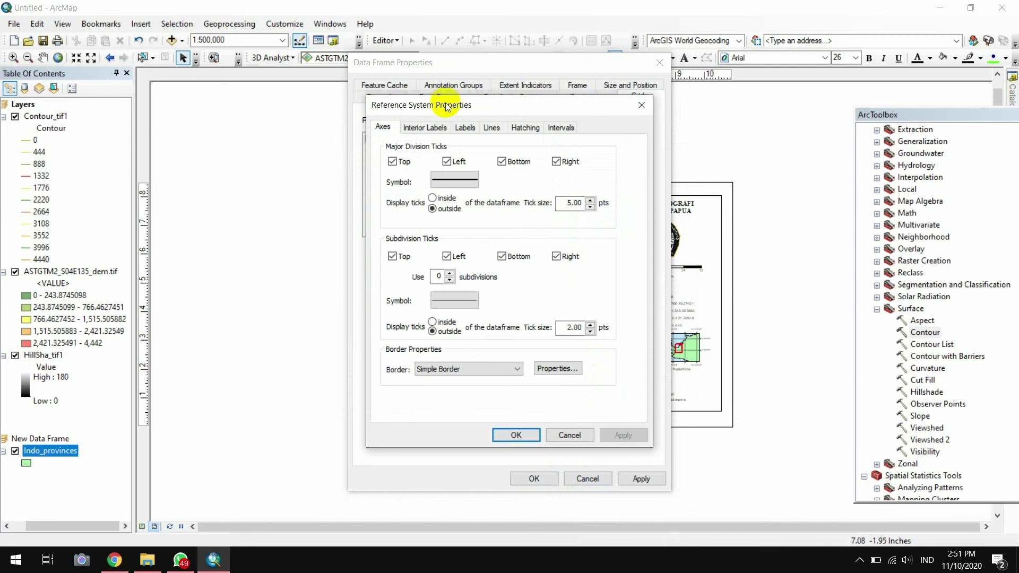
left_click(465, 131)
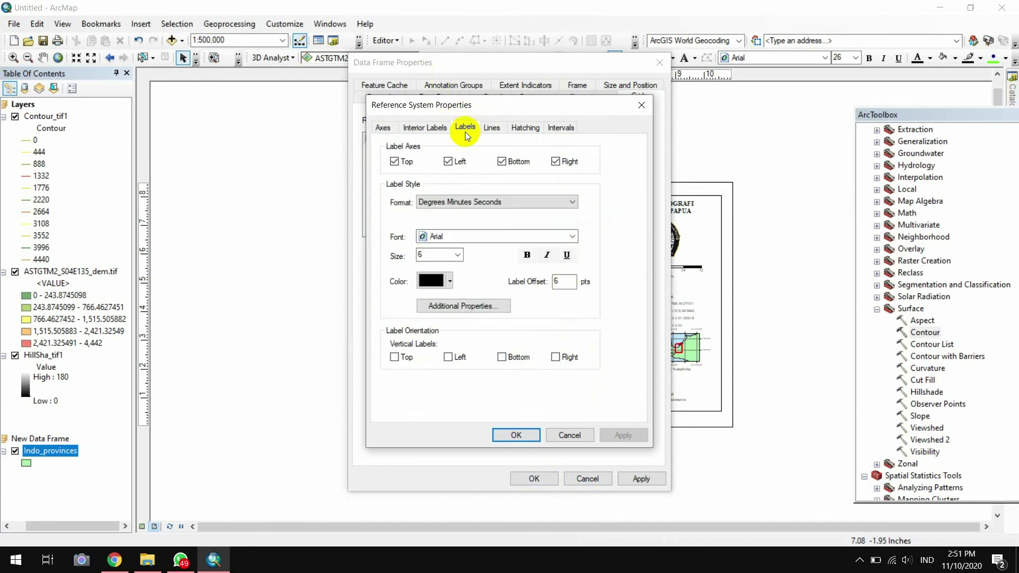
left_click(466, 132)
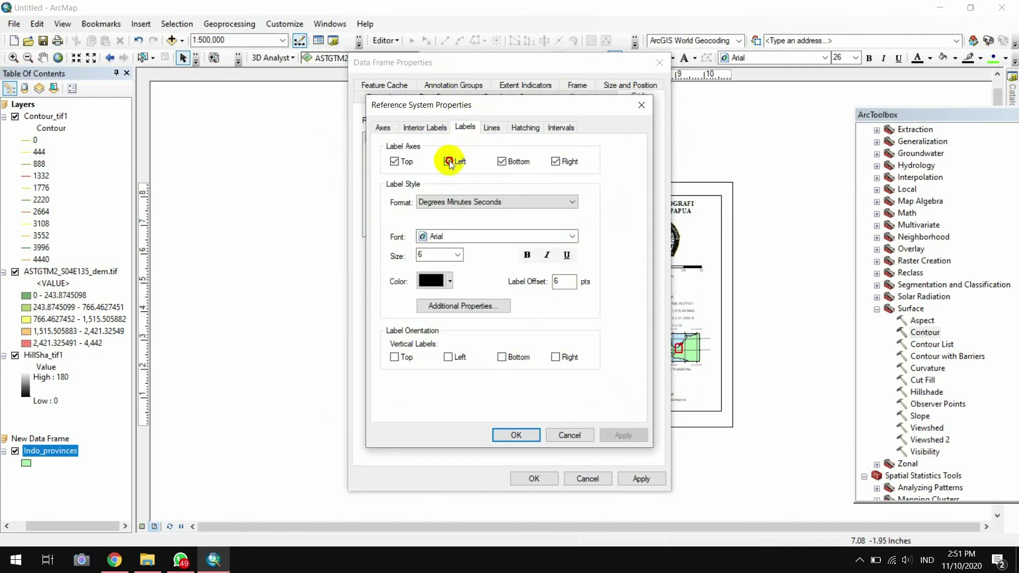
left_click(556, 168)
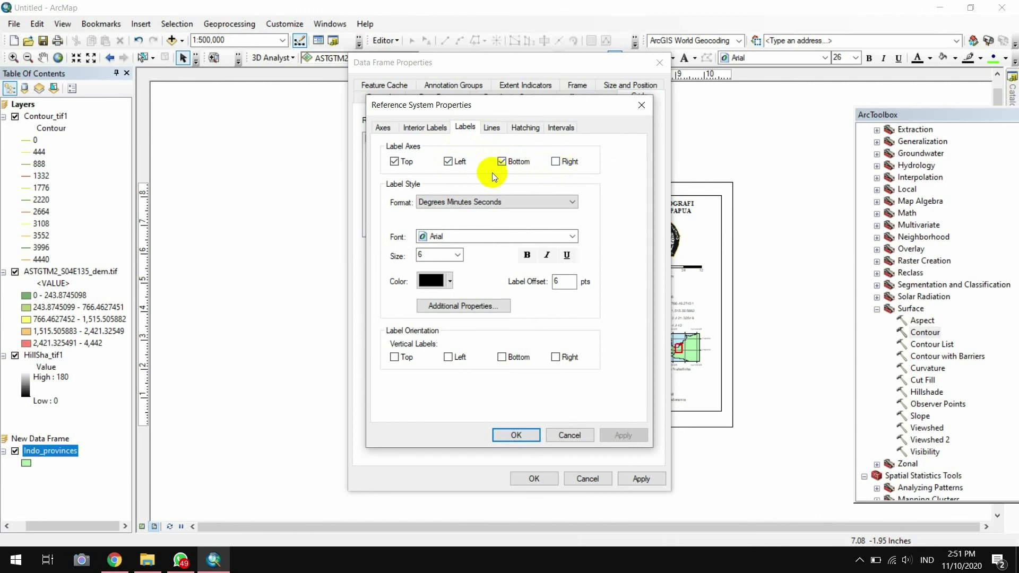
left_click(447, 358)
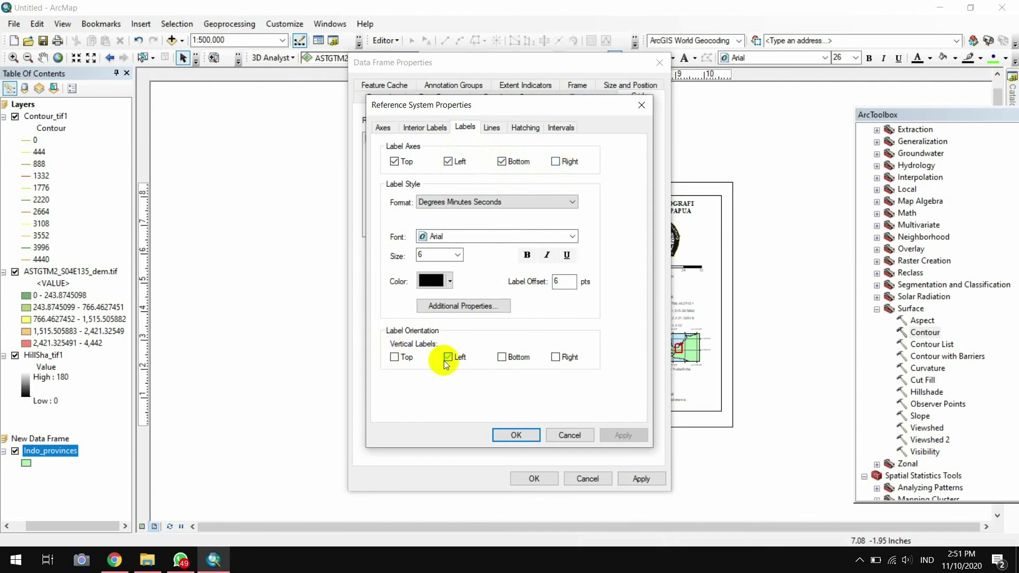
Set the graticule labels to Times New Roman size 12 and apply the grid
left_click(505, 230)
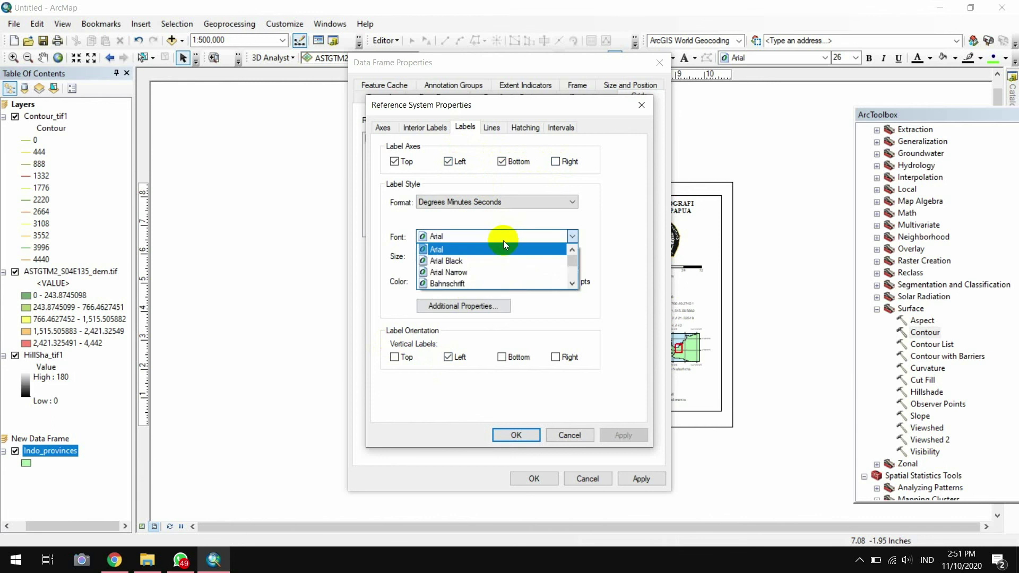
left_click(503, 241)
type("ti")
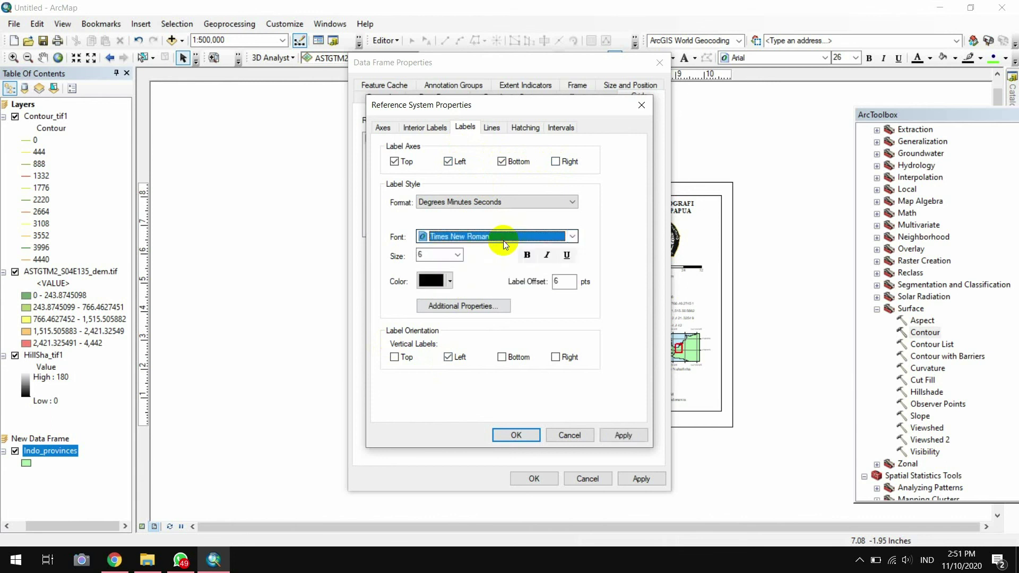
left_click(458, 256)
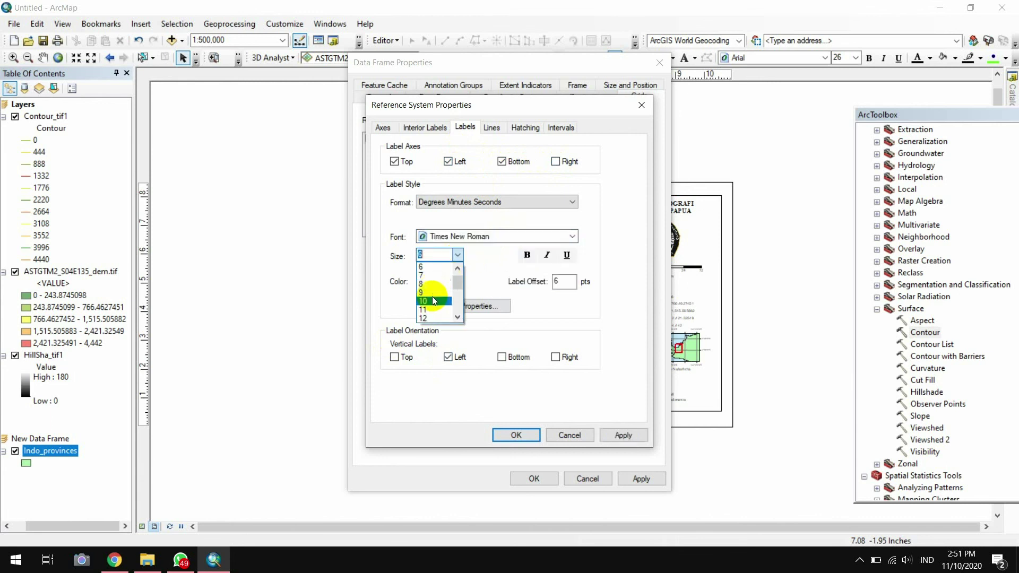
left_click(432, 317)
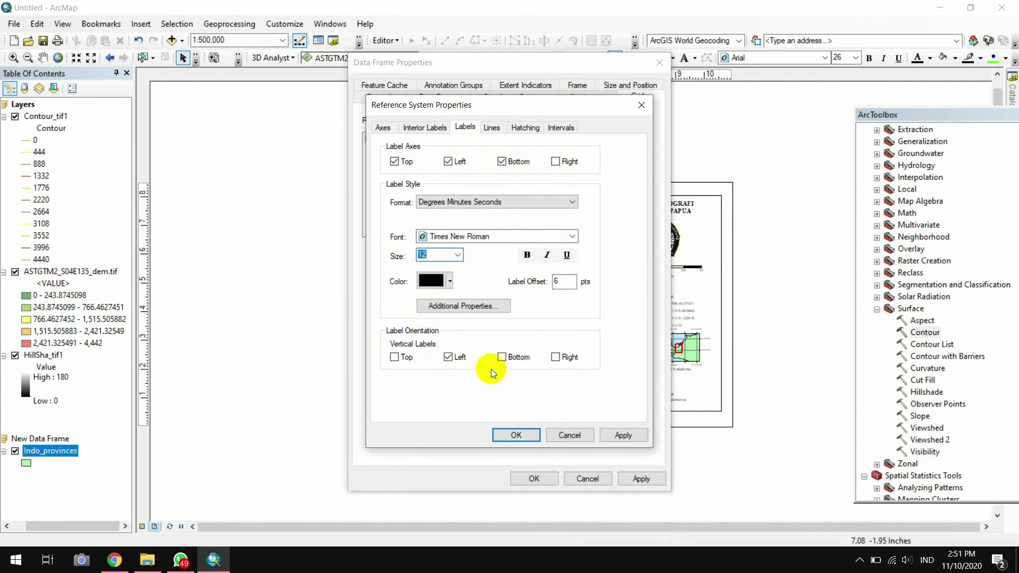
left_click(536, 436)
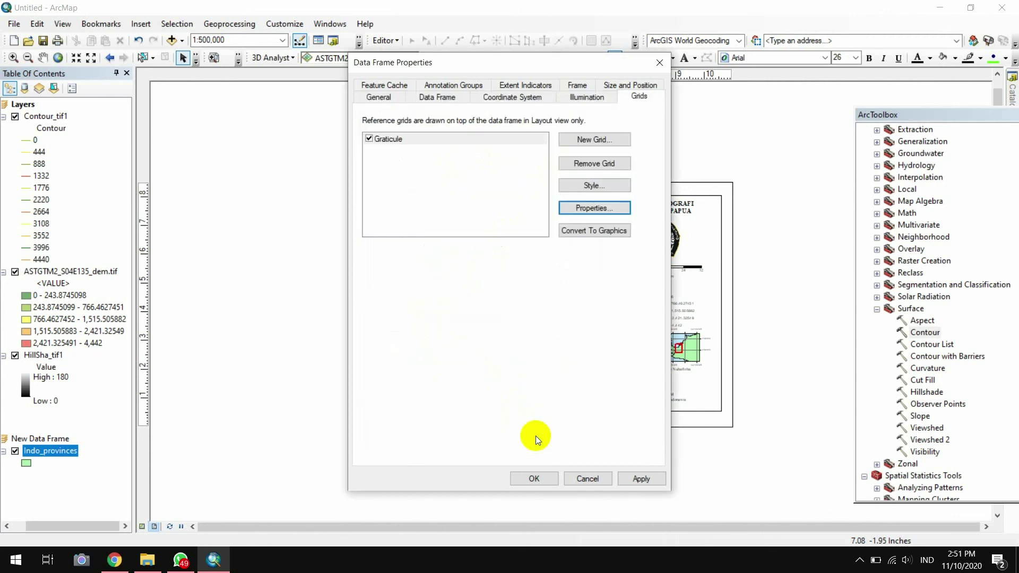
left_click(546, 481)
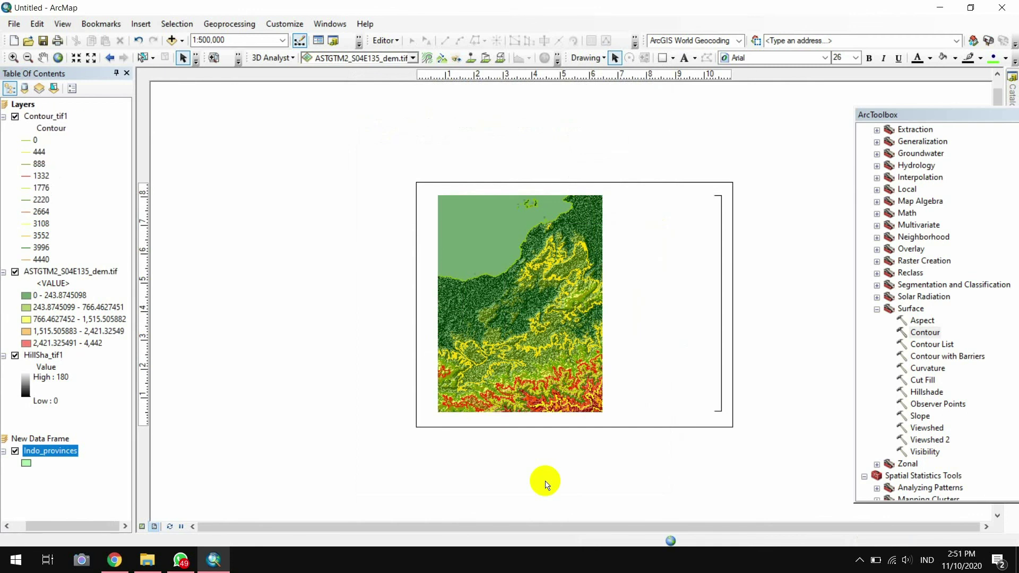
Deselect the map frame to view the graticule lines and degree labels on the layout
left_click(546, 485)
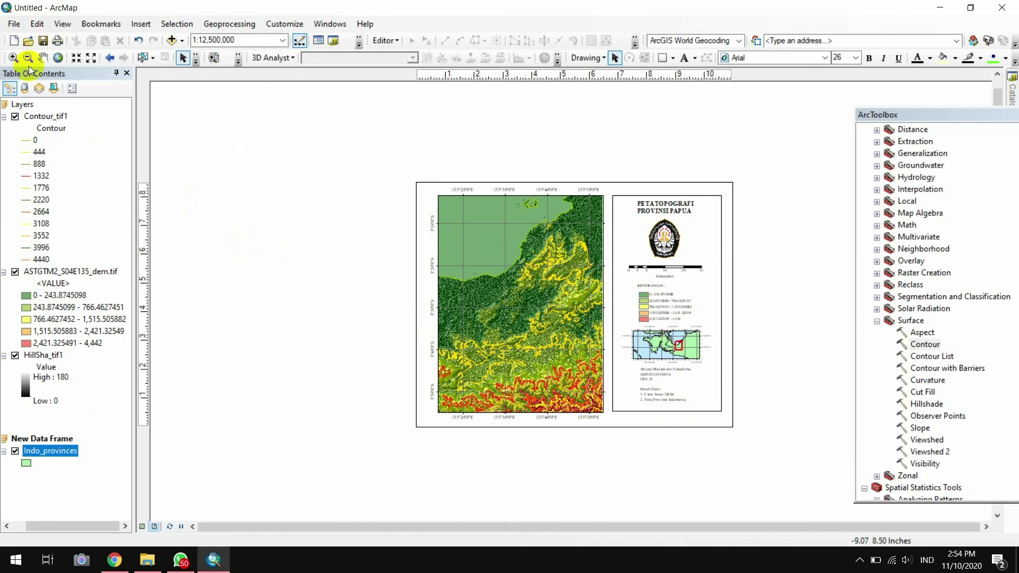
Save the document, browsing to D:\PIPO\UNDIP\Semester 7\Praktikum GEOLA\Tugas Akhir
left_click(14, 24)
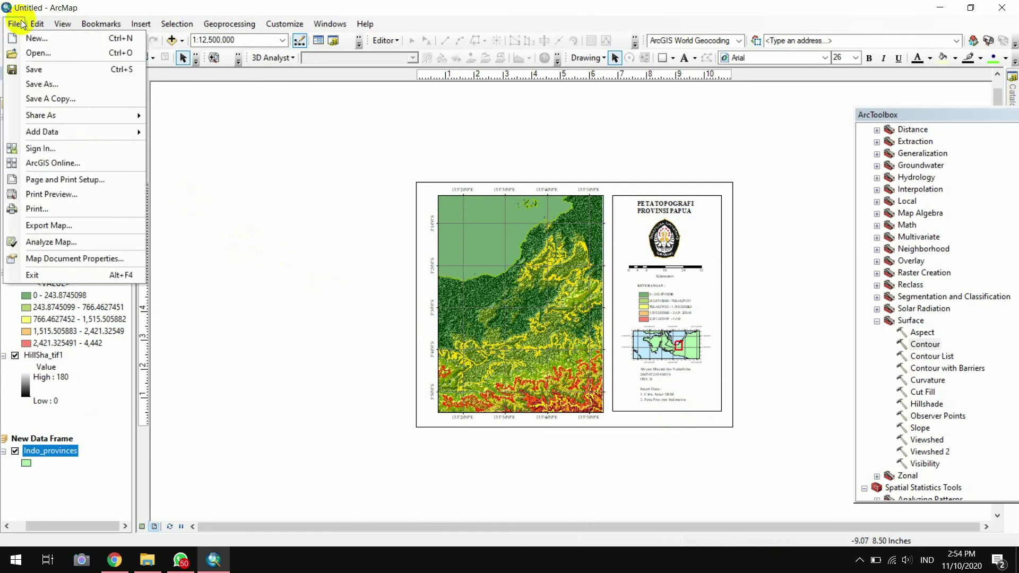
left_click(43, 74)
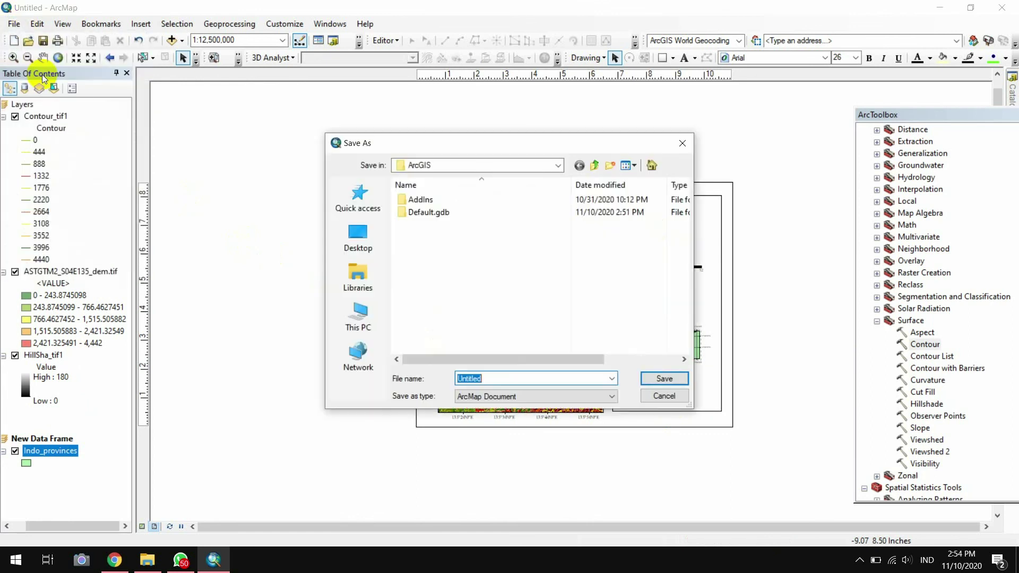
left_click(363, 315)
scroll(446, 265, "down", 5)
double_click(451, 349)
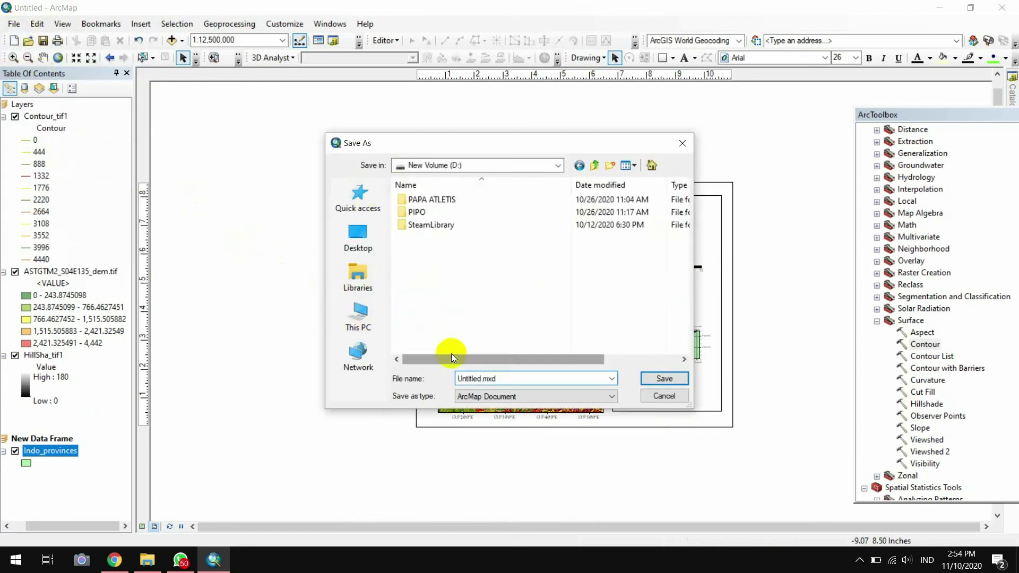
double_click(445, 213)
double_click(444, 226)
double_click(444, 215)
double_click(472, 303)
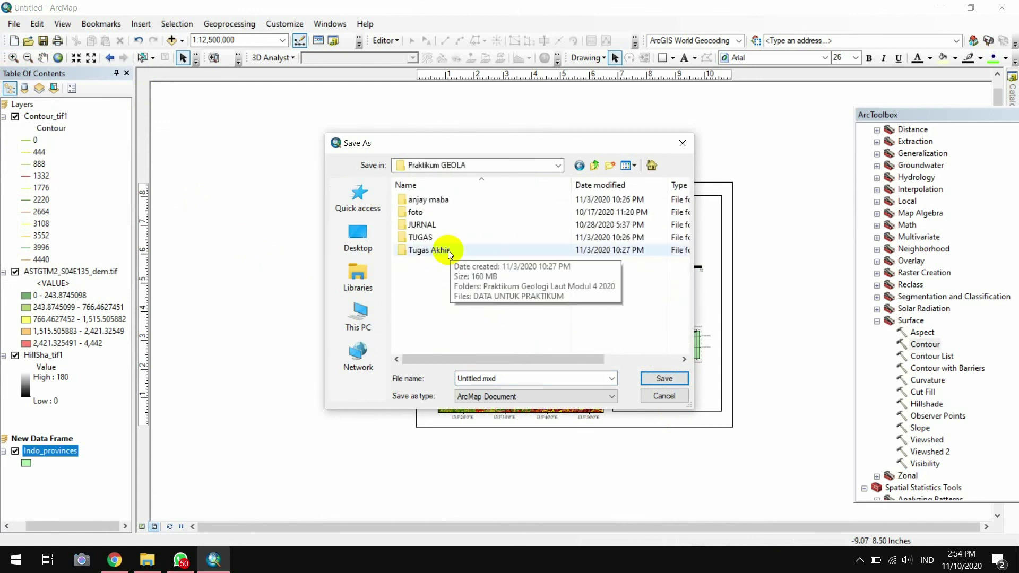
double_click(448, 250)
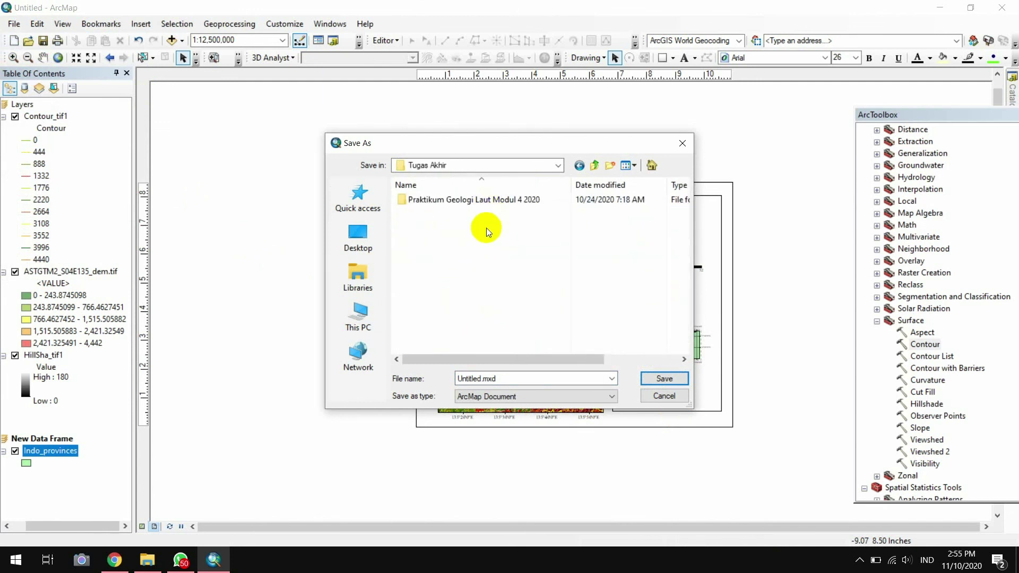
Name the document PetaTopografi followed by the author's name and student ID, and save
double_click(517, 377)
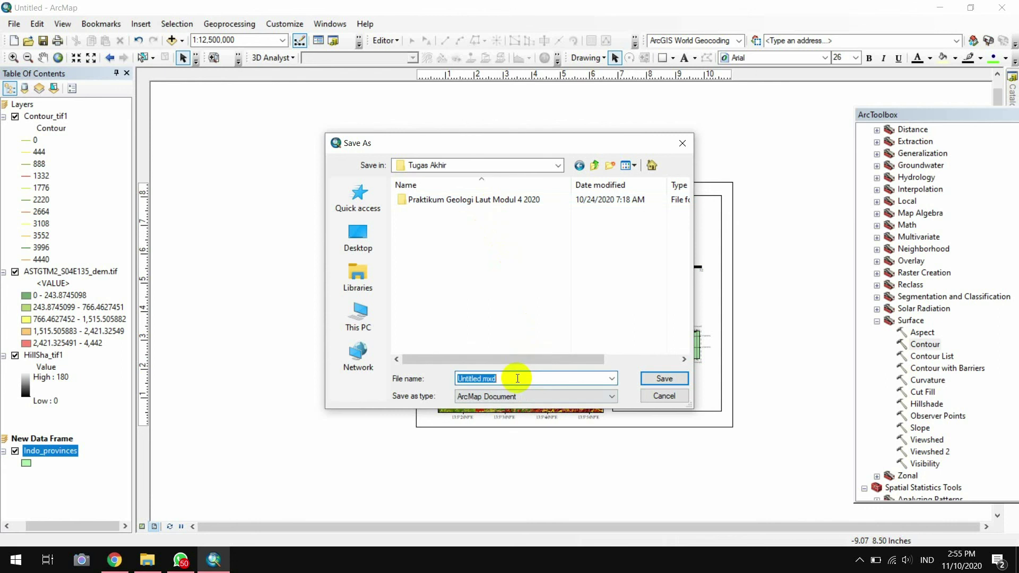
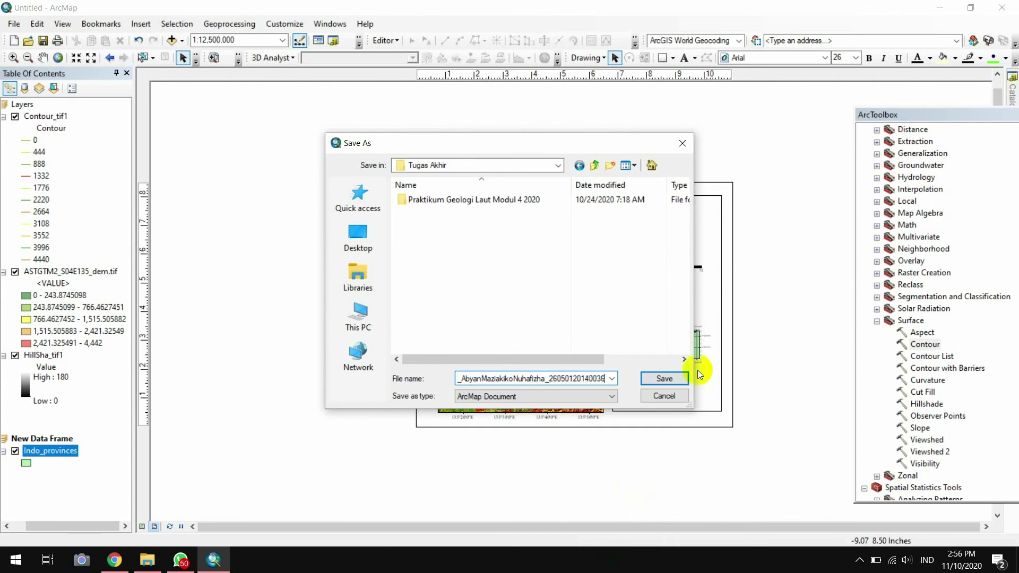
left_click(684, 378)
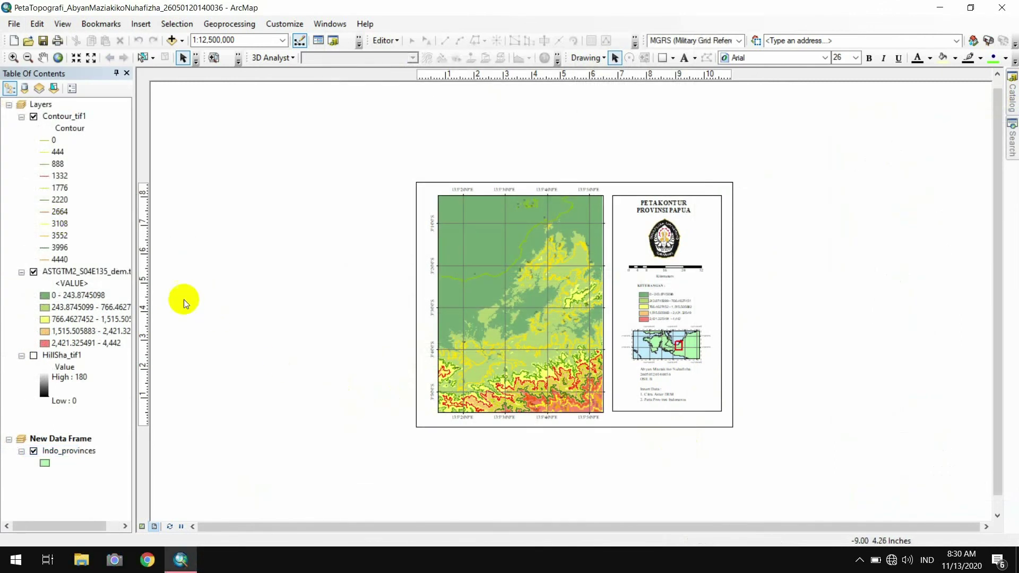
left_click(34, 357)
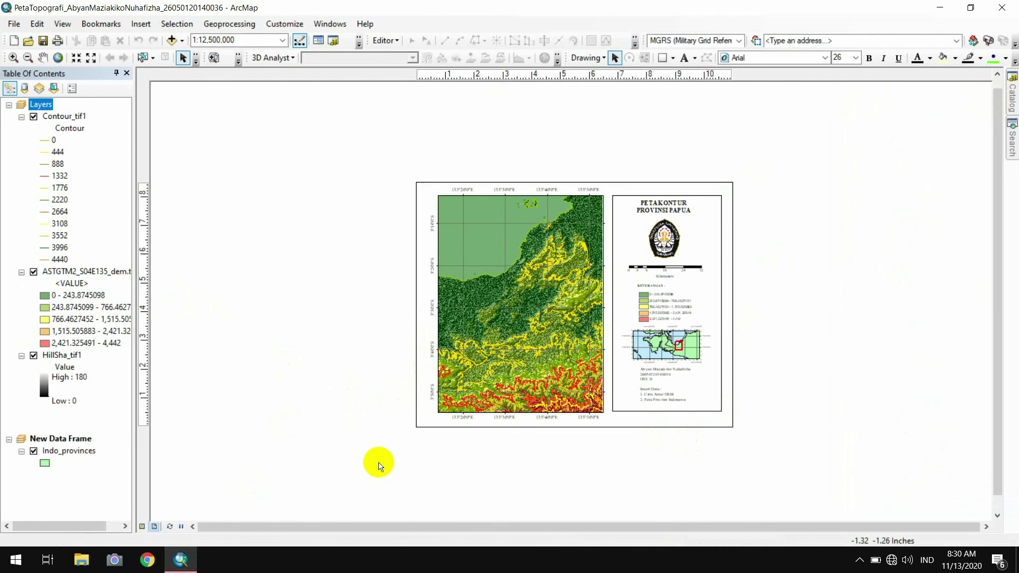
left_click(13, 58)
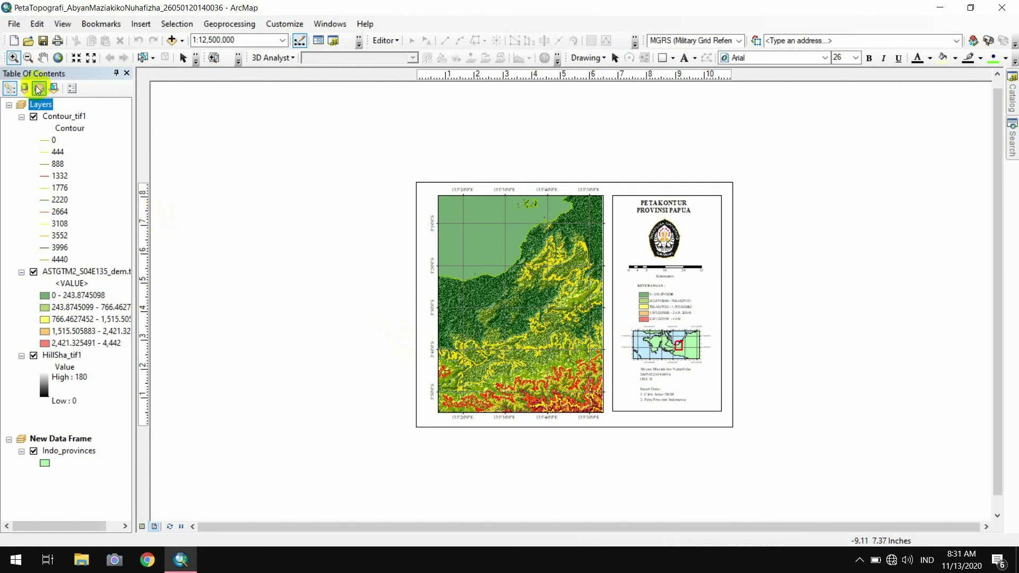
left_click(186, 62)
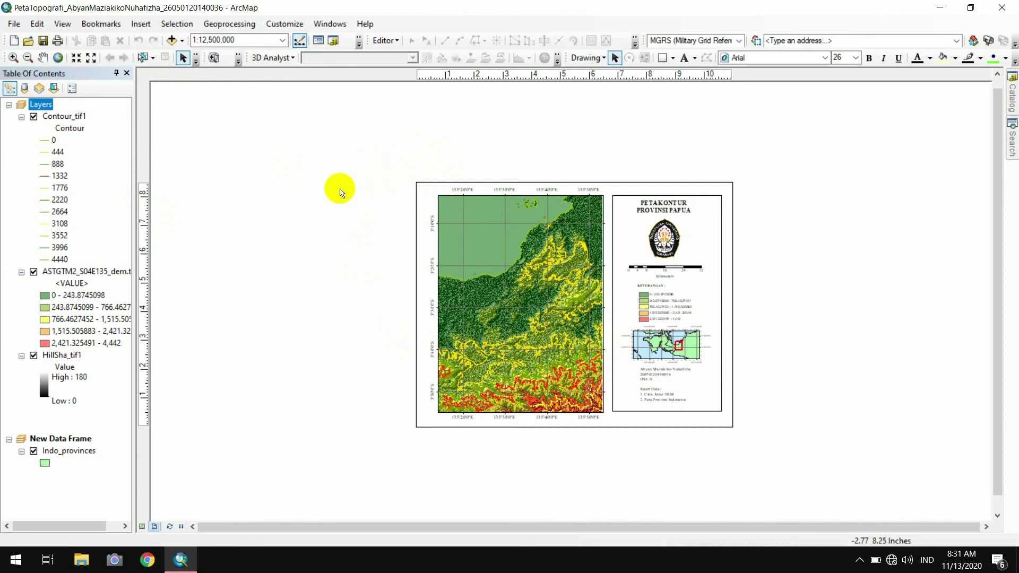
left_click(33, 356)
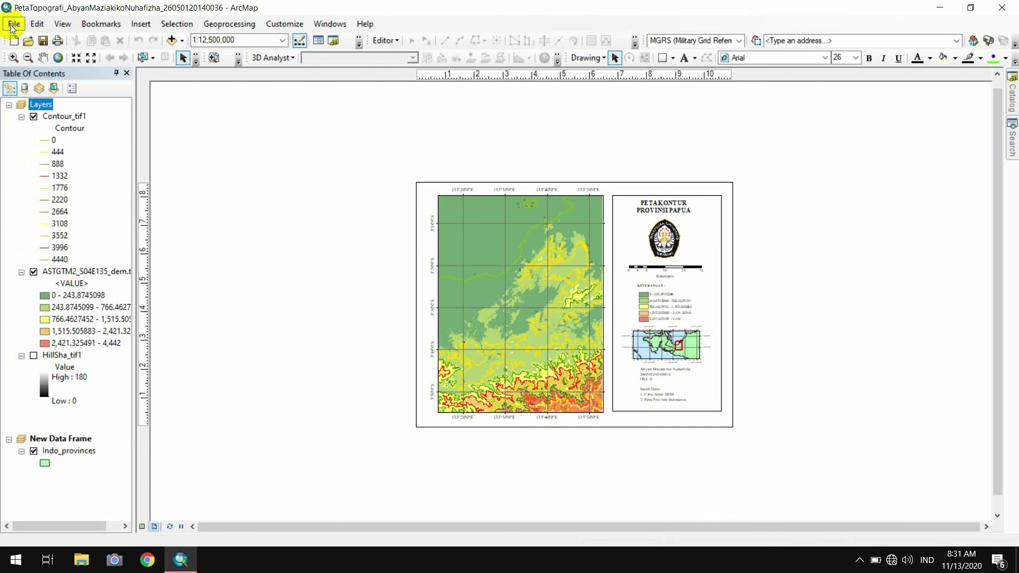
Export the layout as a JPEG, renaming the file from PetaTopograf… to PetaKontur…
left_click(13, 24)
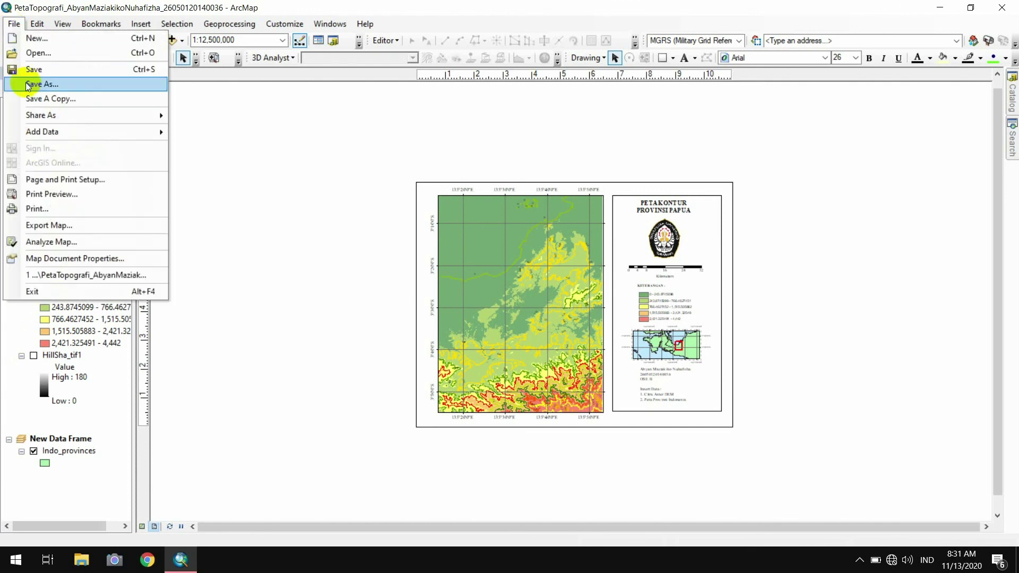
left_click(54, 227)
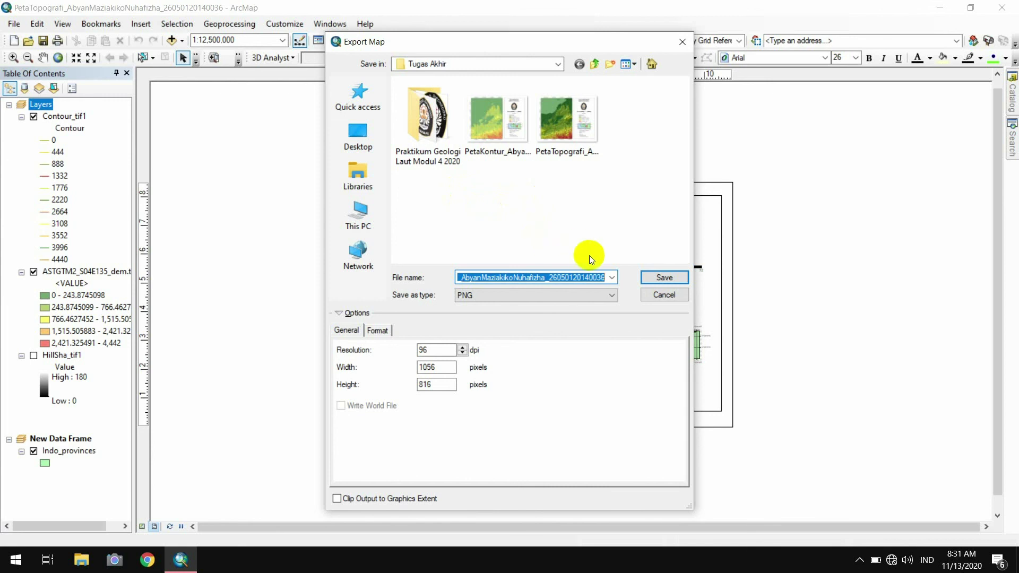
left_click(612, 278)
left_click(612, 278)
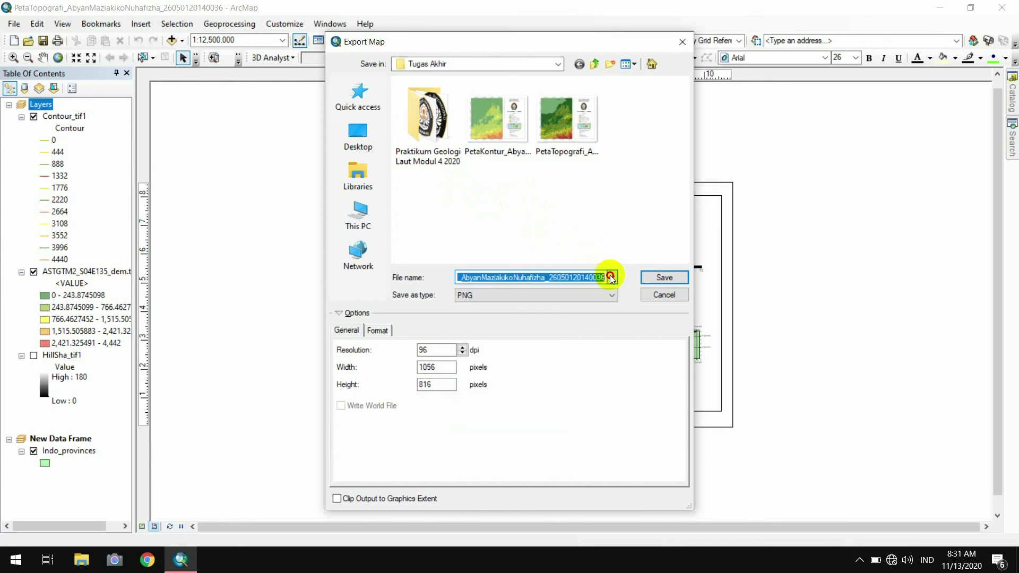
left_click(535, 277)
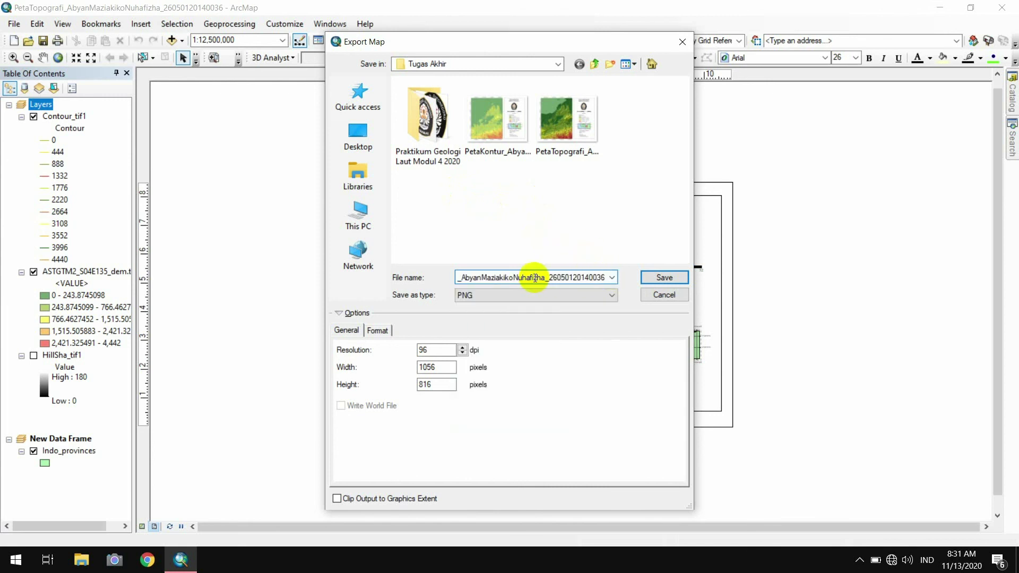
key("Left")
key("Left")
key("Left")
key("Left")
key("Left")
key("Left")
key("Left")
key("Left")
key("Left")
key("Left")
key("Left")
key("Left")
key("Left")
key("Left")
key("Left")
key("Left")
key("Left")
key("Left")
key("Left")
key("Left")
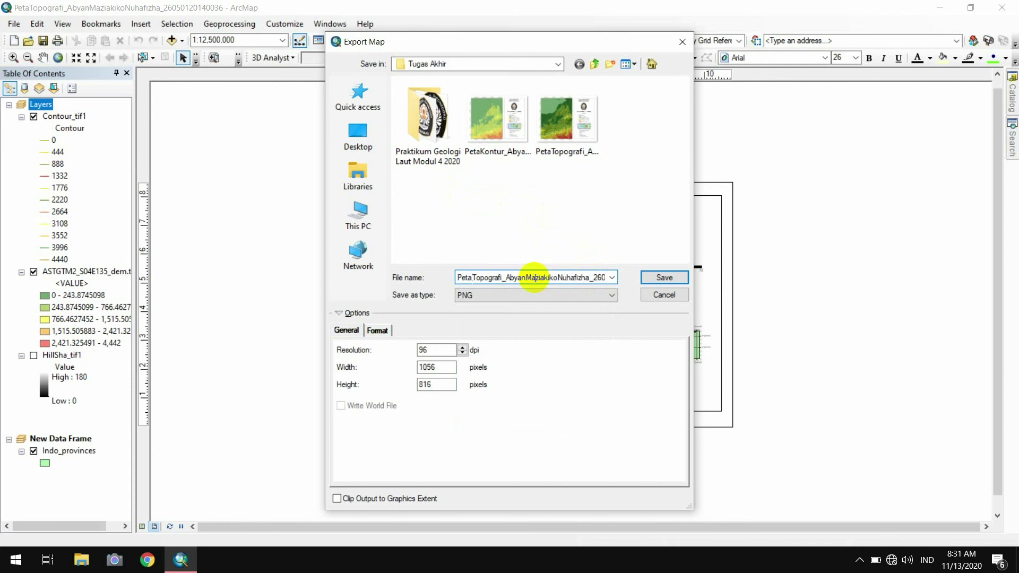
key("Delete")
key("Delete")
key("Delete")
key("Delete")
key("Delete")
key("Delete")
key("Delete")
key("Delete")
key("Delete")
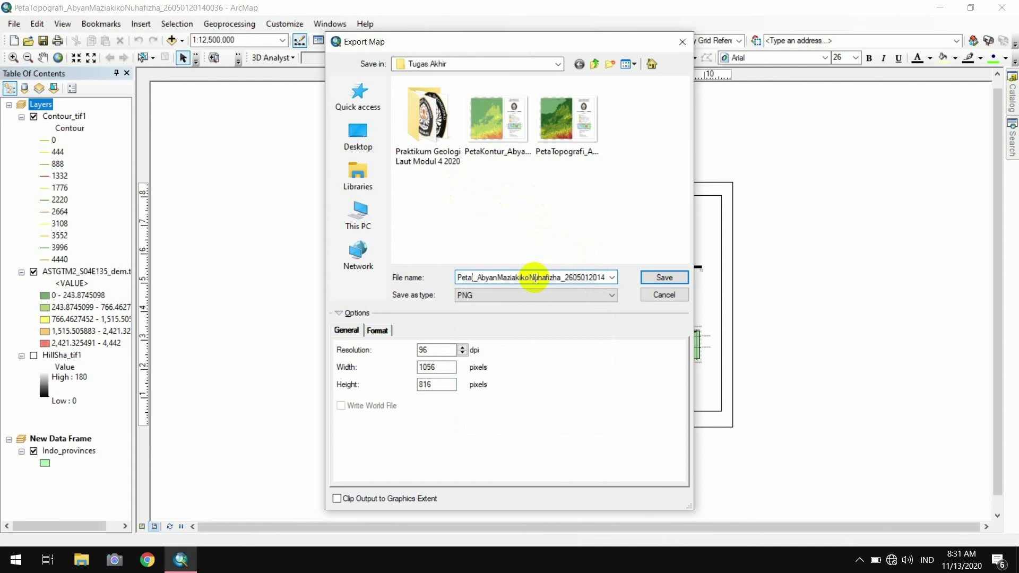
type("Kon")
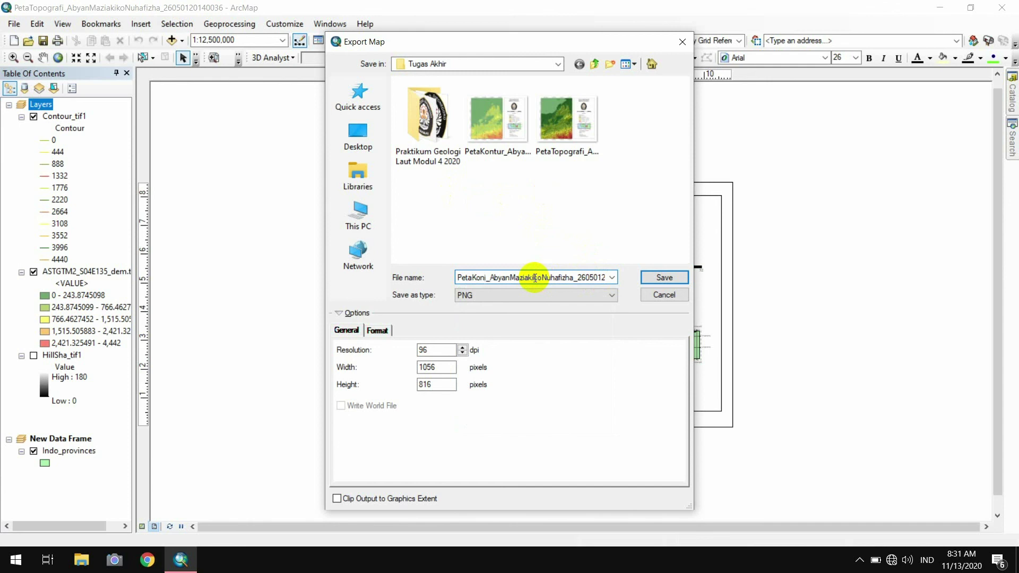
type("tur")
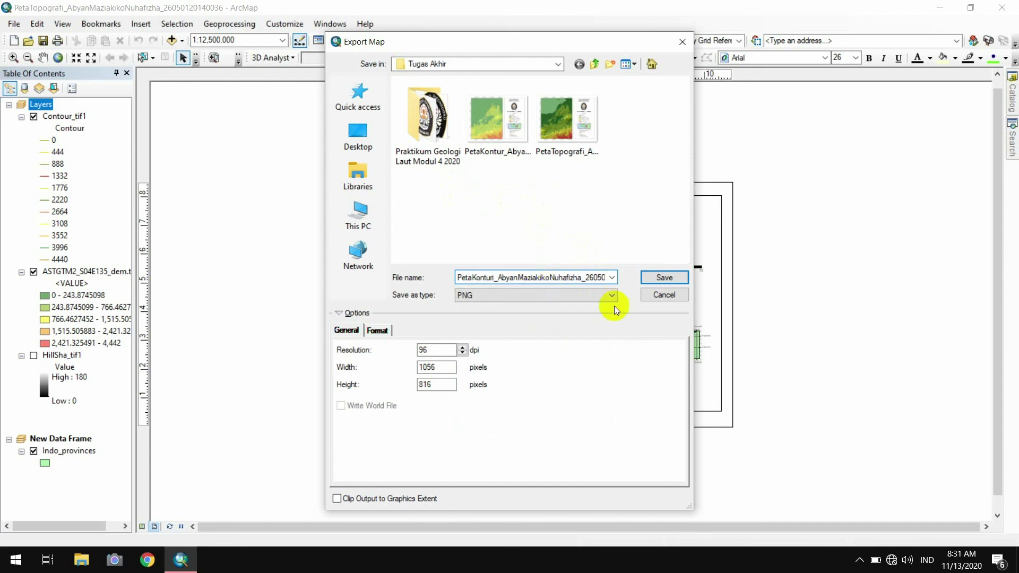
left_click(612, 295)
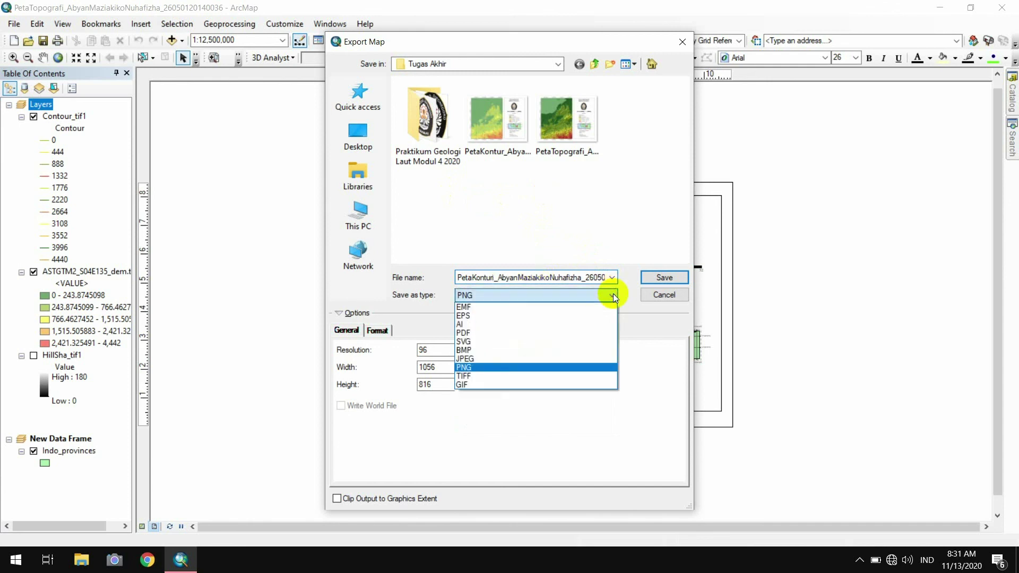
left_click(527, 361)
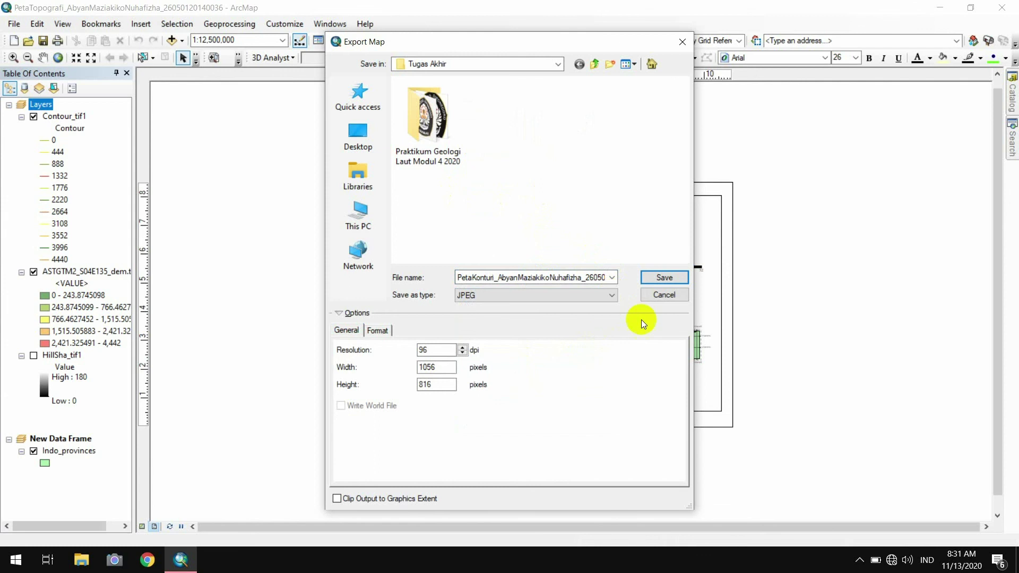
left_click(664, 278)
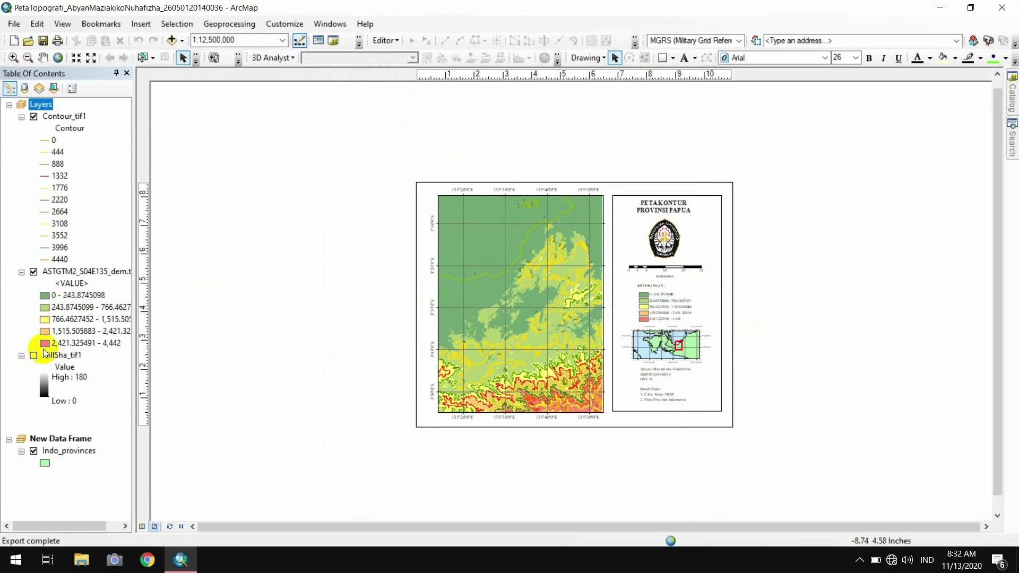
Hide Contour_tif1 and turn on HillSha_tif1 so the DEM shows with hillshade relief
left_click(35, 119)
left_click(34, 118)
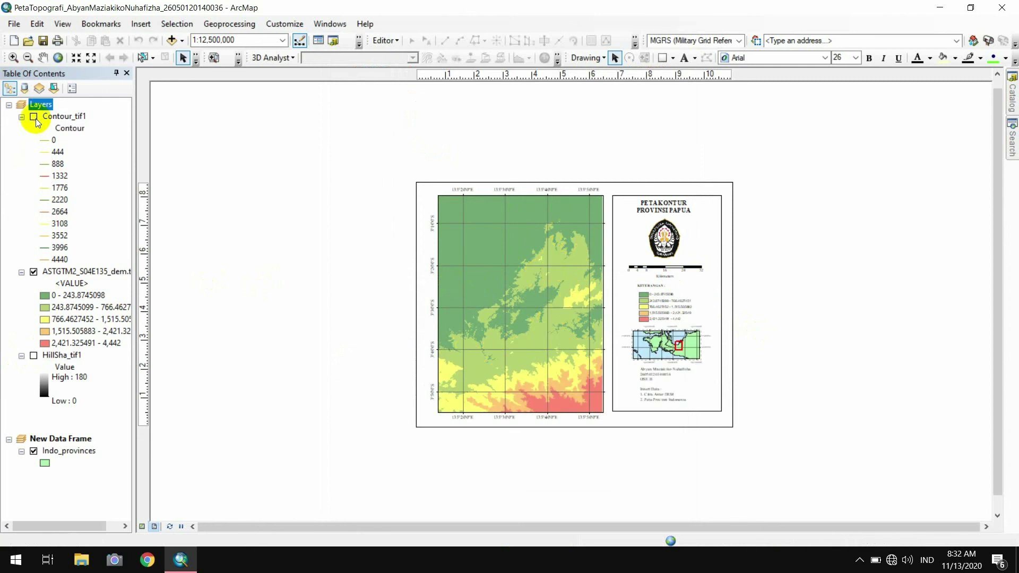
left_click(34, 355)
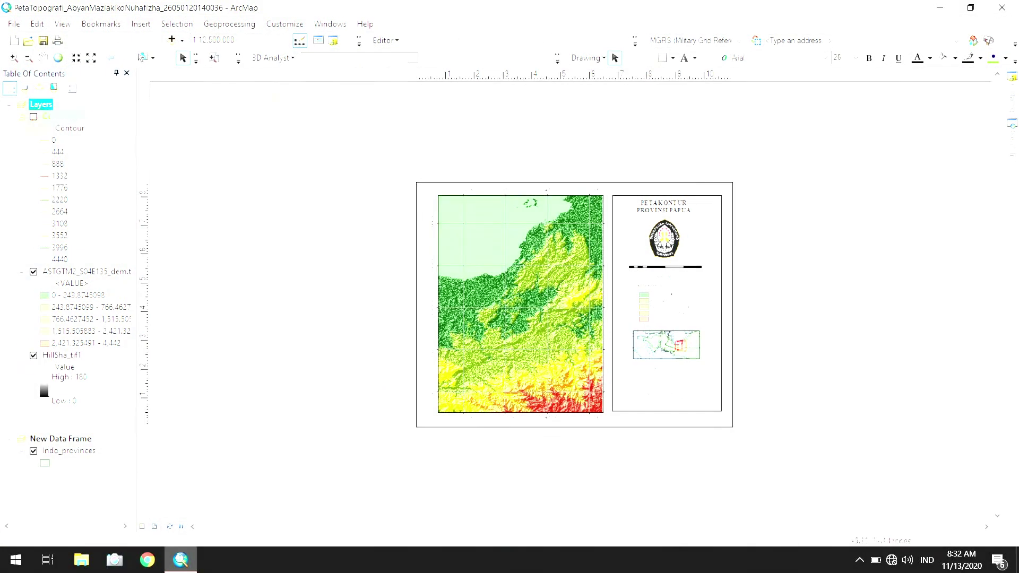
left_click(33, 116)
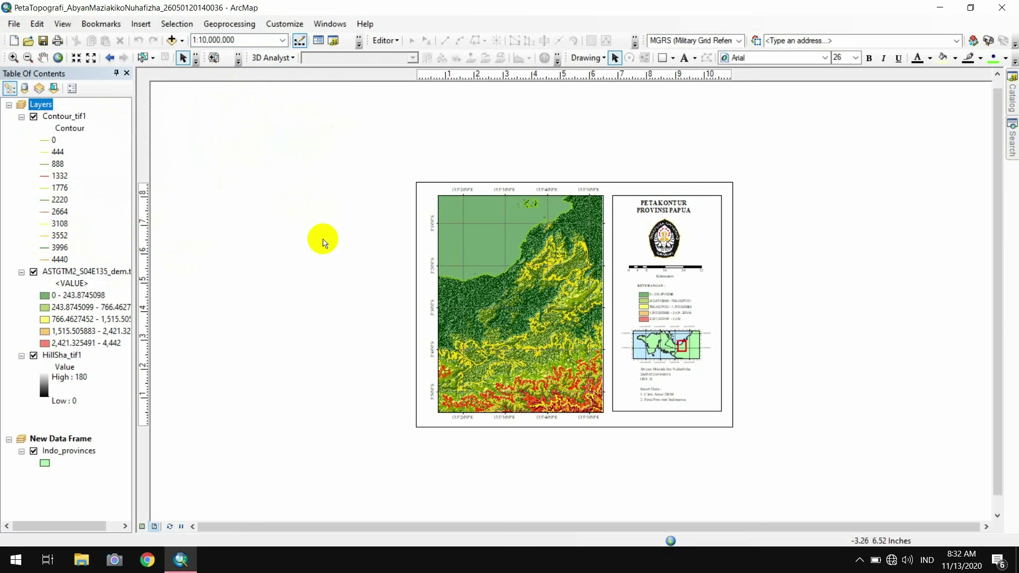
left_click(33, 116)
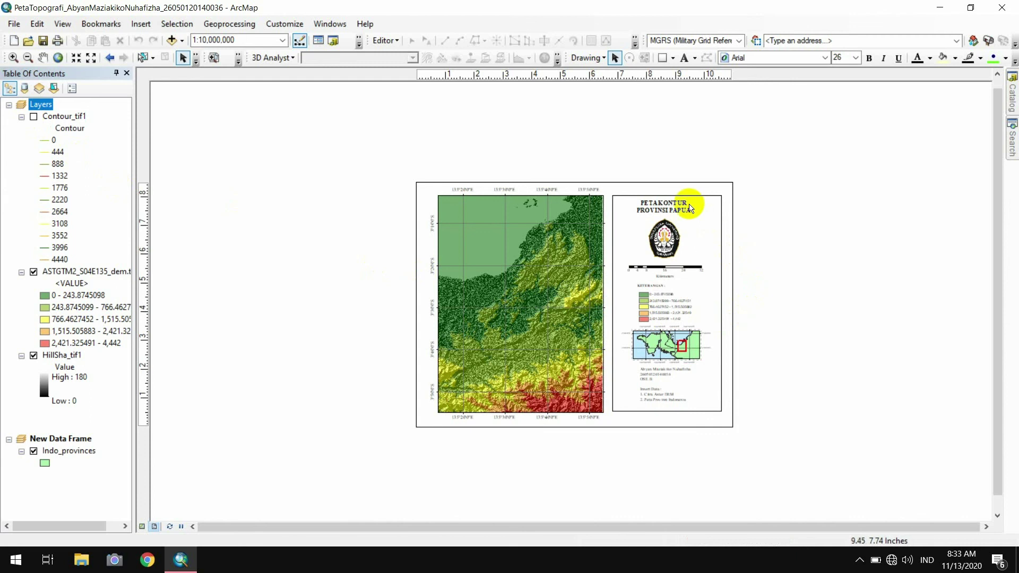
left_click(686, 203)
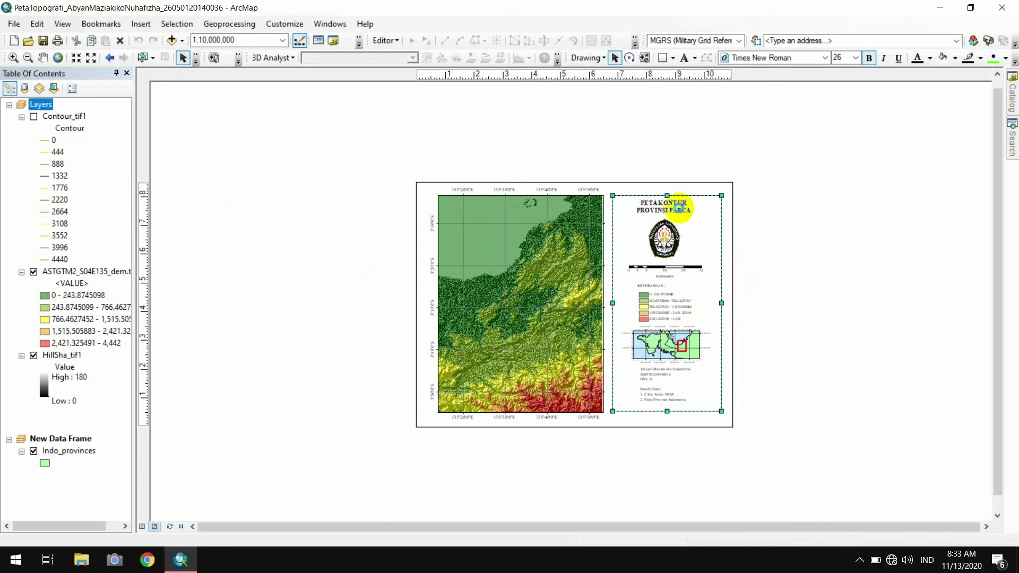
Change the layout title's KONTUR to TOPOGRAFI, giving PETA TOPOGRAFI PROVINSI PAPUA
double_click(682, 212)
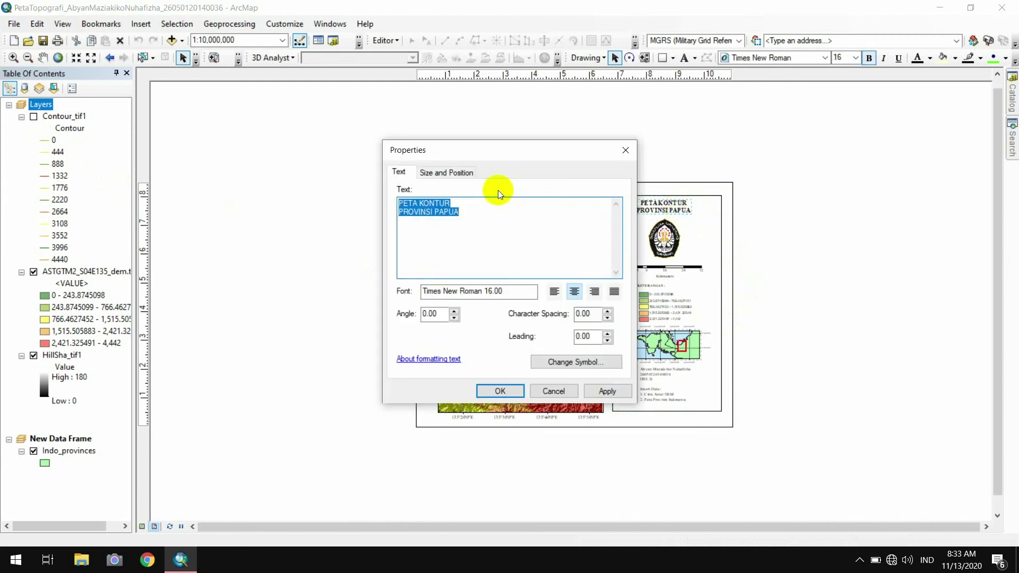
left_click(480, 201)
key("BackSpace")
key("BackSpace")
key("BackSpace")
key("BackSpace")
key("BackSpace")
key("BackSpace")
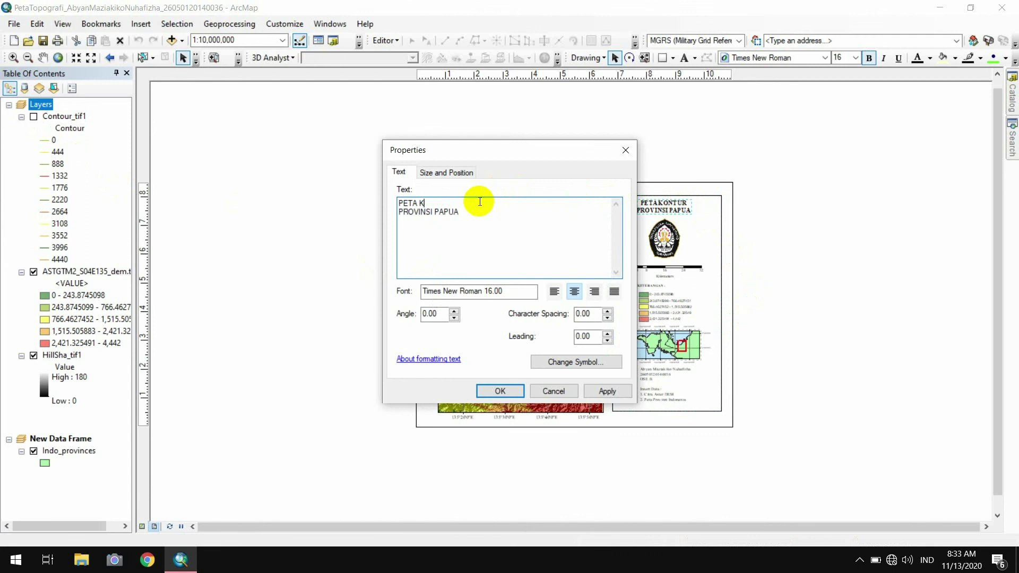
type("TOPOGRAFI")
left_click(497, 392)
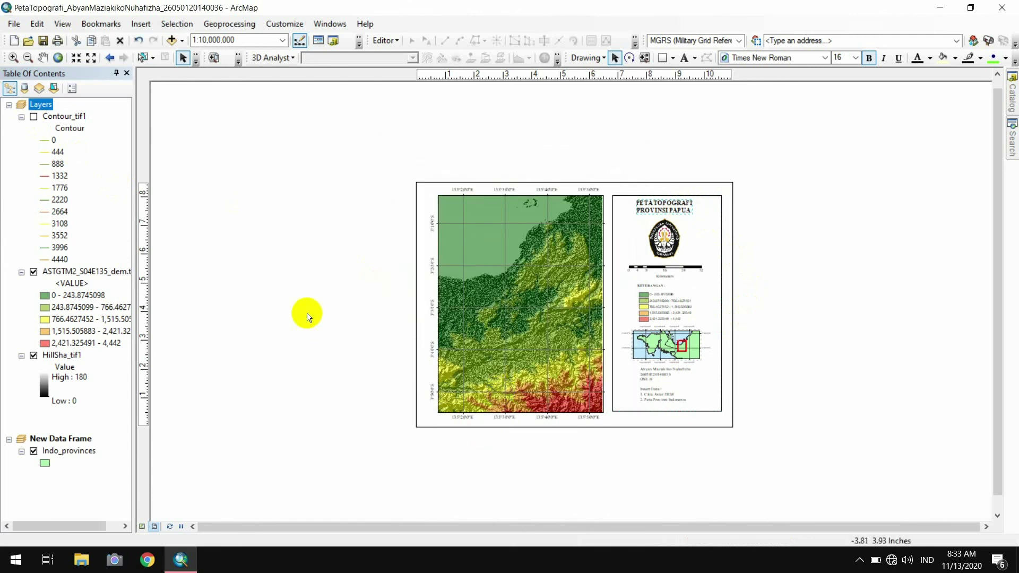
left_click(312, 287)
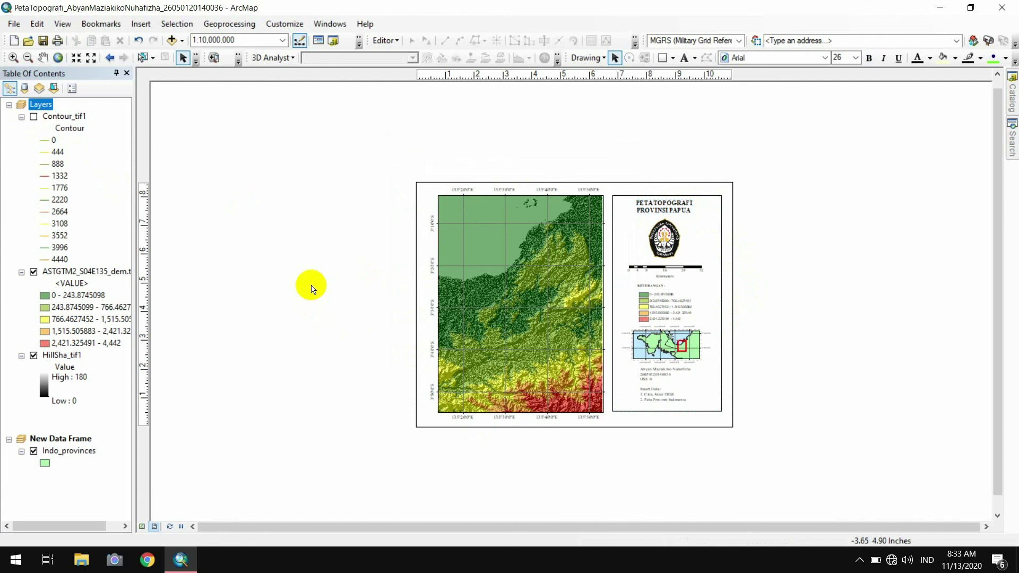
Export the topographic layout as a JPEG, correcting the file name to PetaTopografi…
left_click(13, 24)
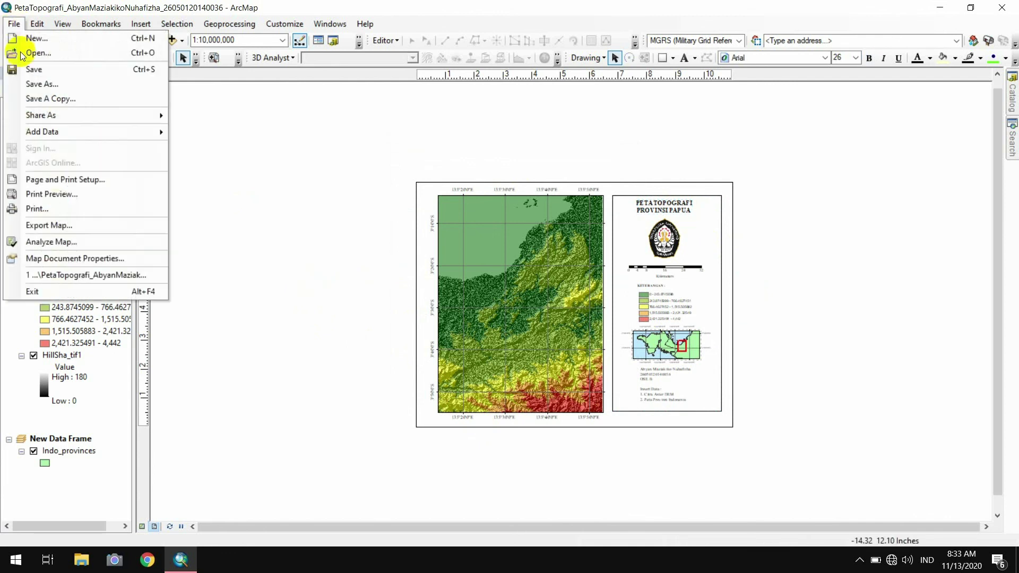
left_click(46, 225)
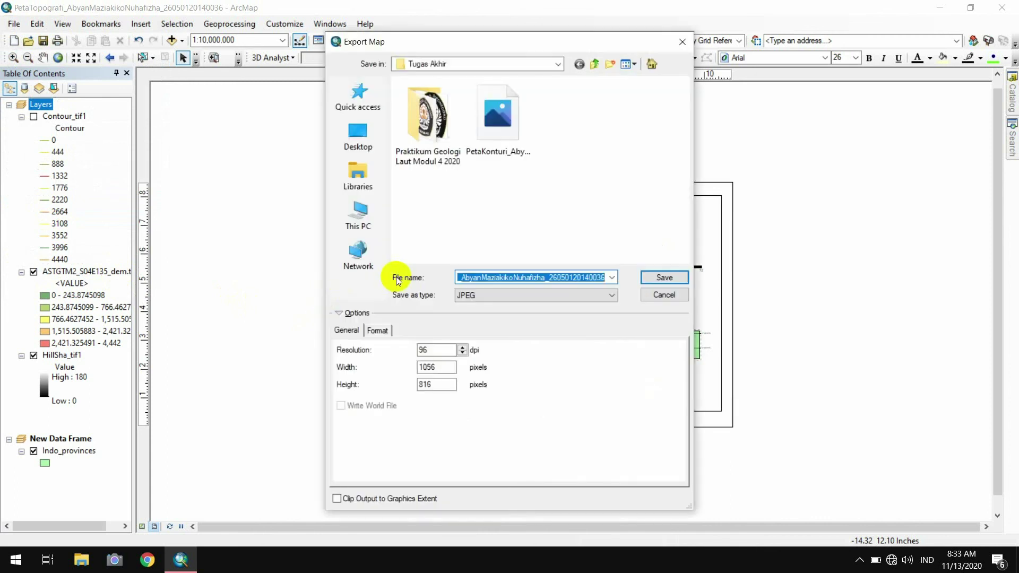
left_click(474, 278)
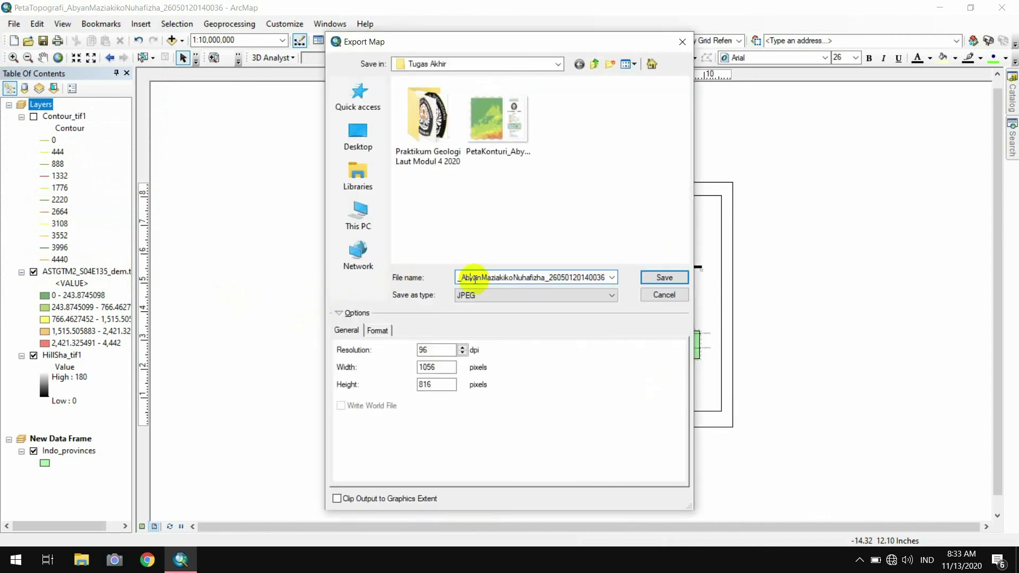
key("Left")
key("Left")
key("Left")
key("Left")
key("Left")
key("Left")
type("i")
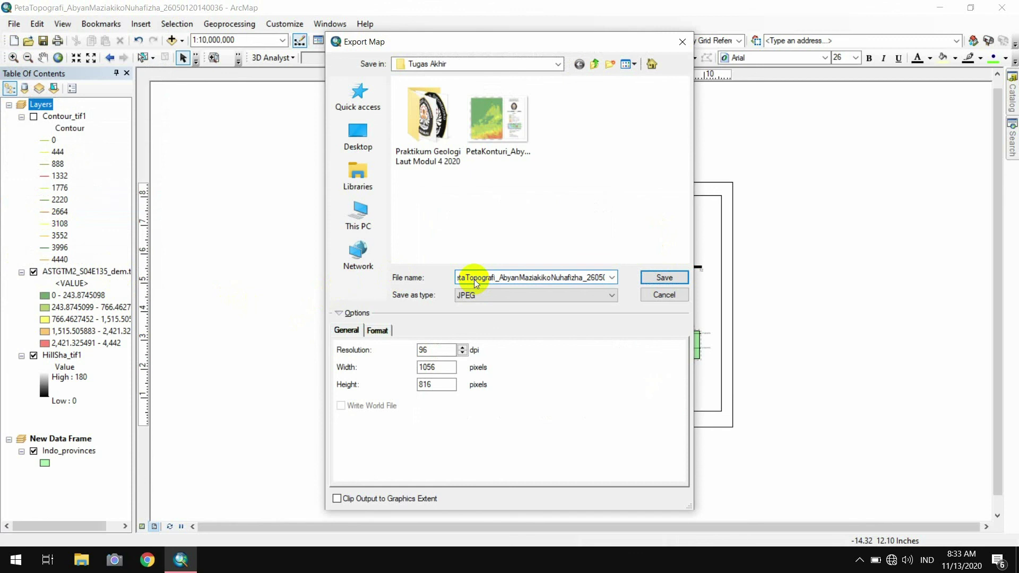
left_click(664, 278)
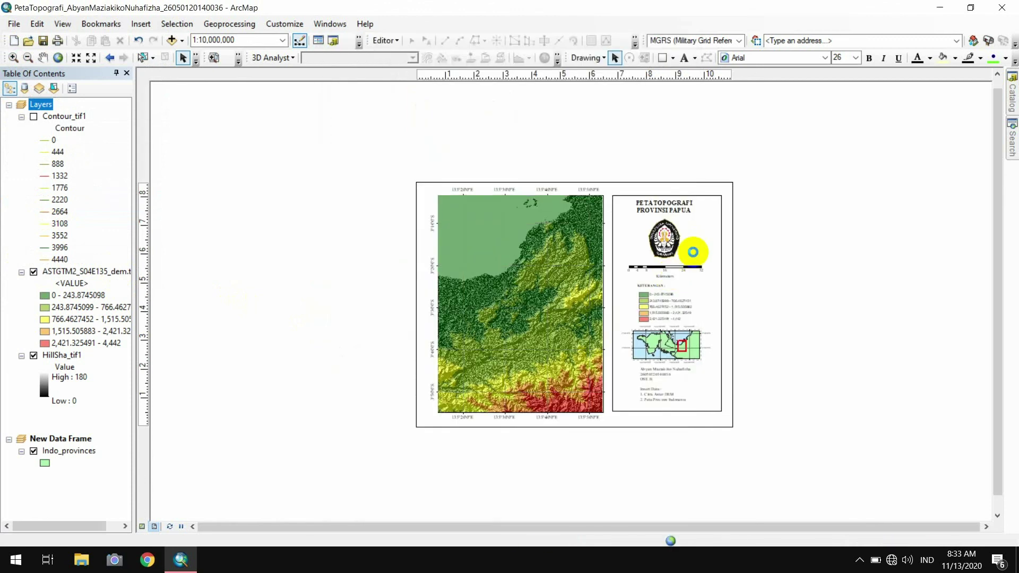